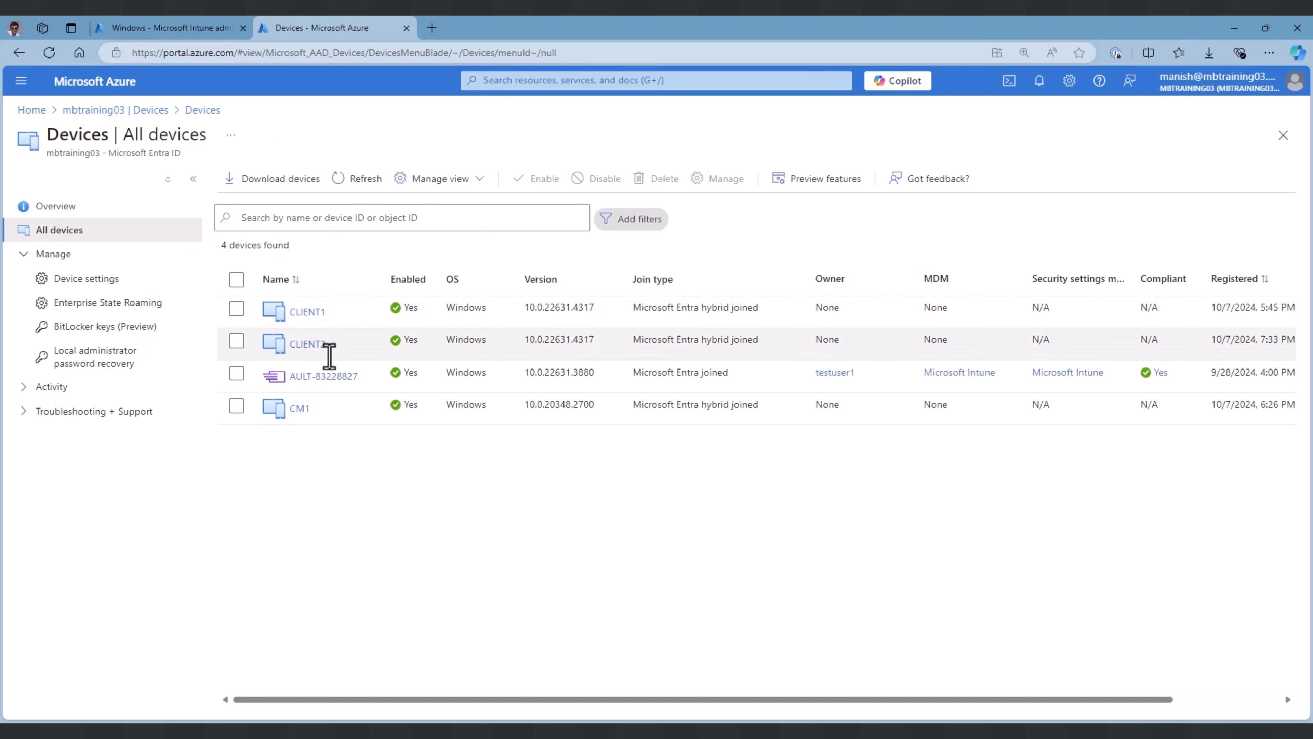
Switch to Configuration Manager and review the Cloud Services options in the Default Client Settings.
click(188, 28)
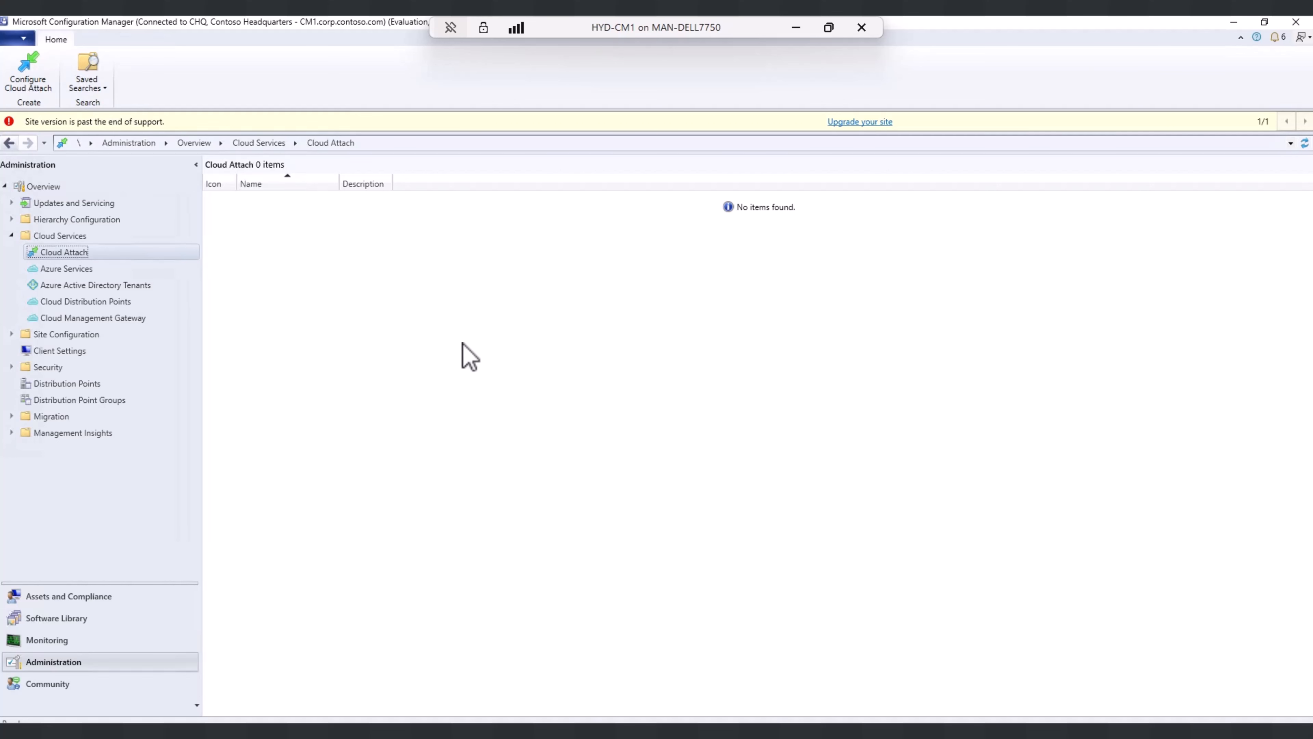
click(41, 352)
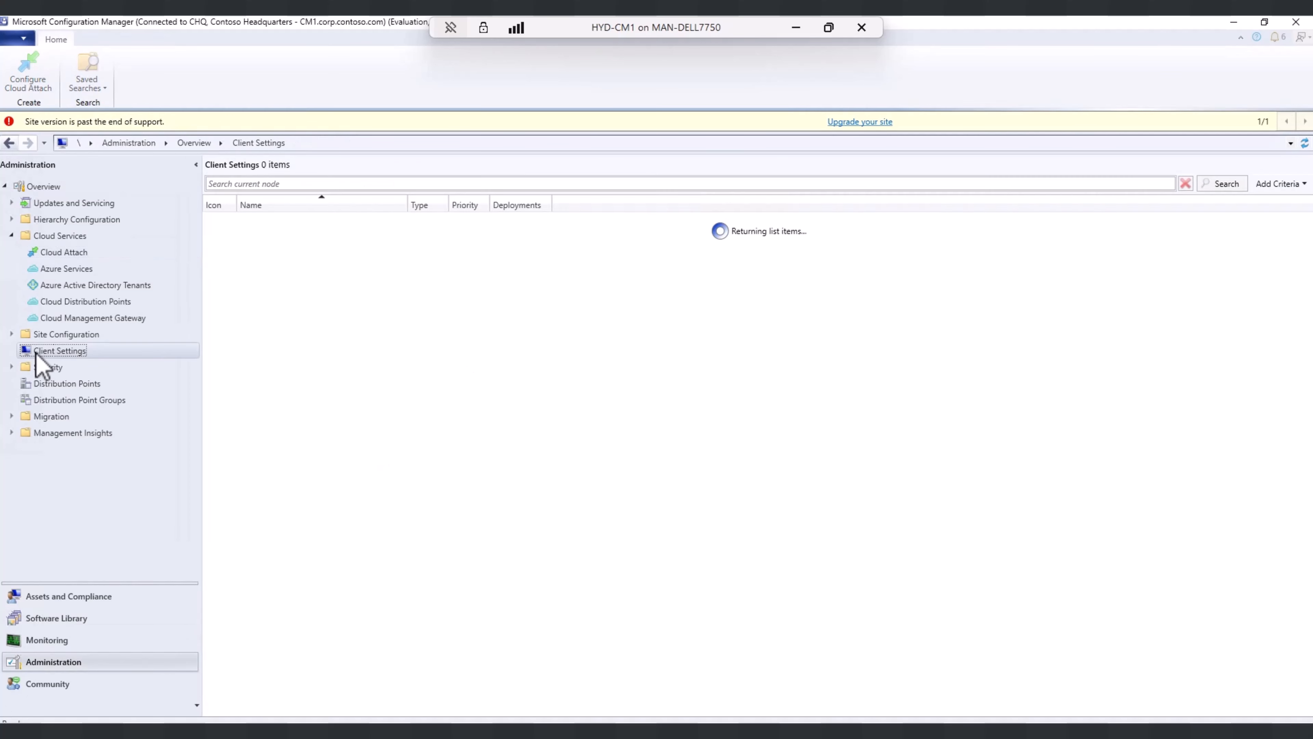
click(376, 221)
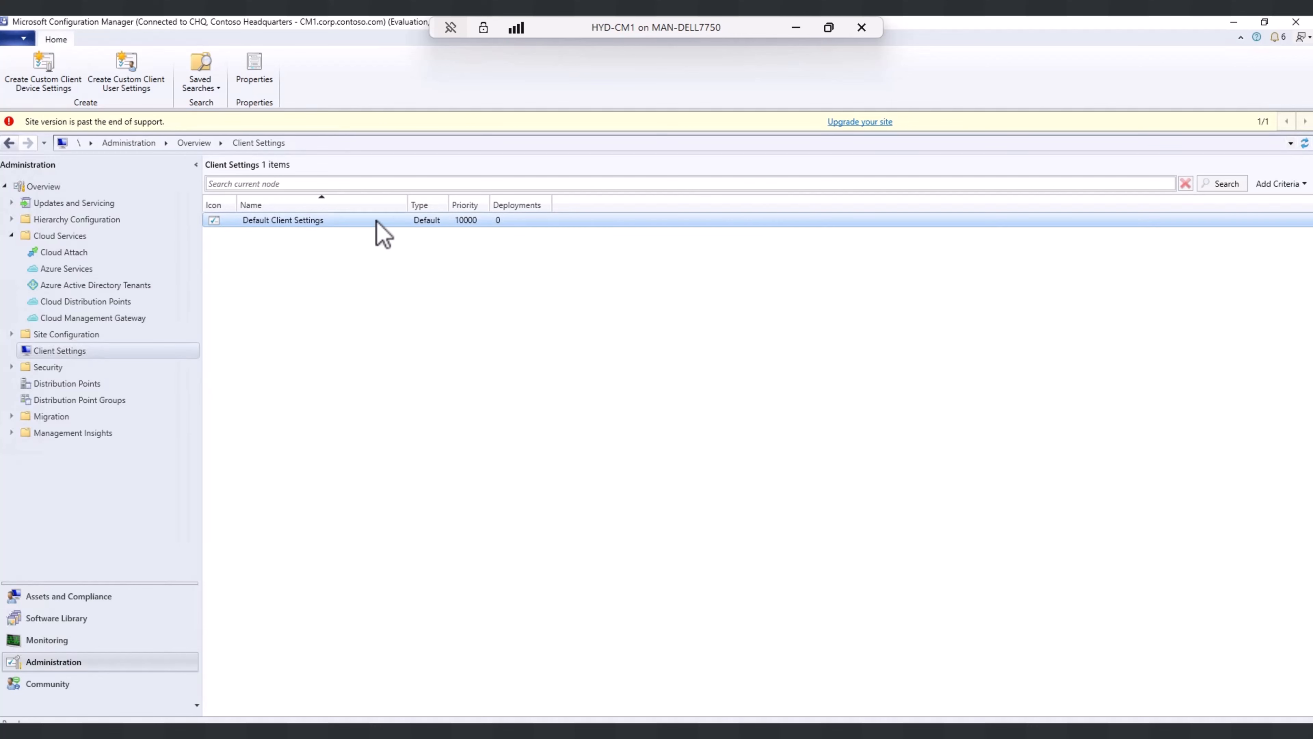
right_click(376, 221)
click(401, 233)
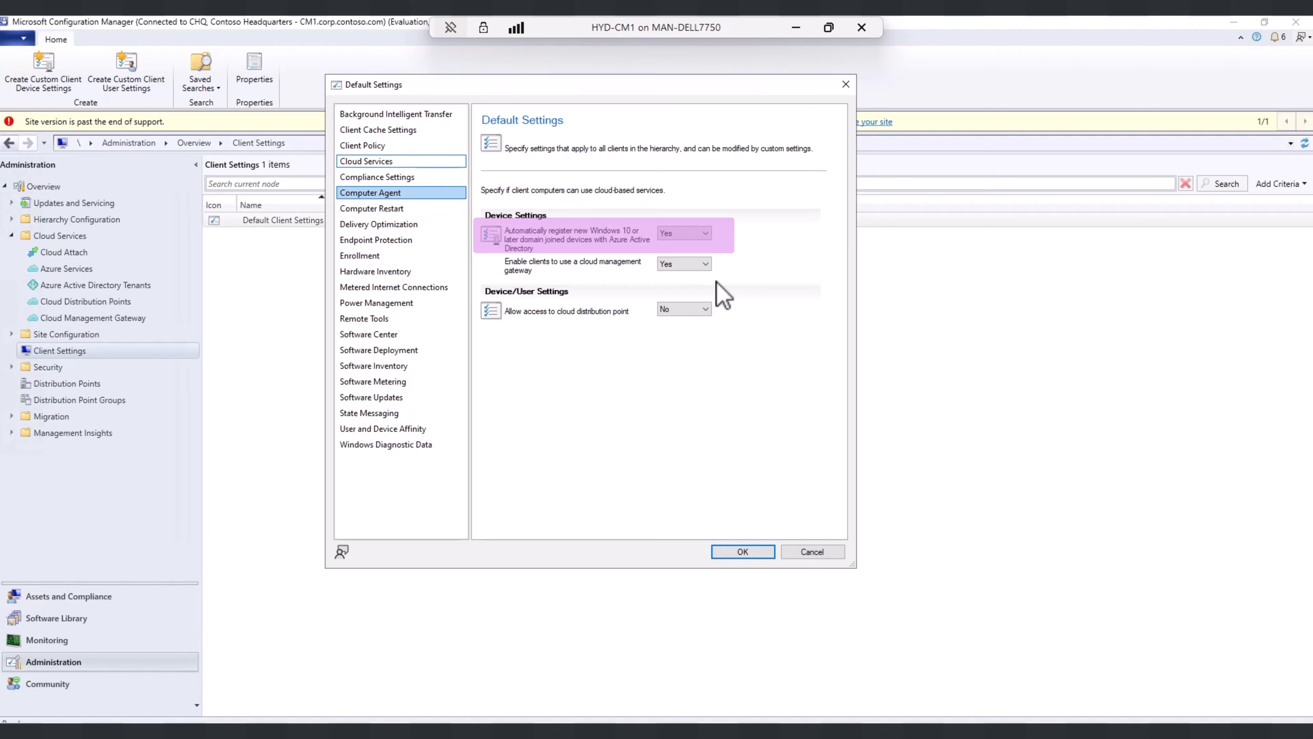
key(Escape)
Start a new device collection named "Intune Pilot - Enroll" with Co-management Eligible Devices as its limiting collection.
click(83, 605)
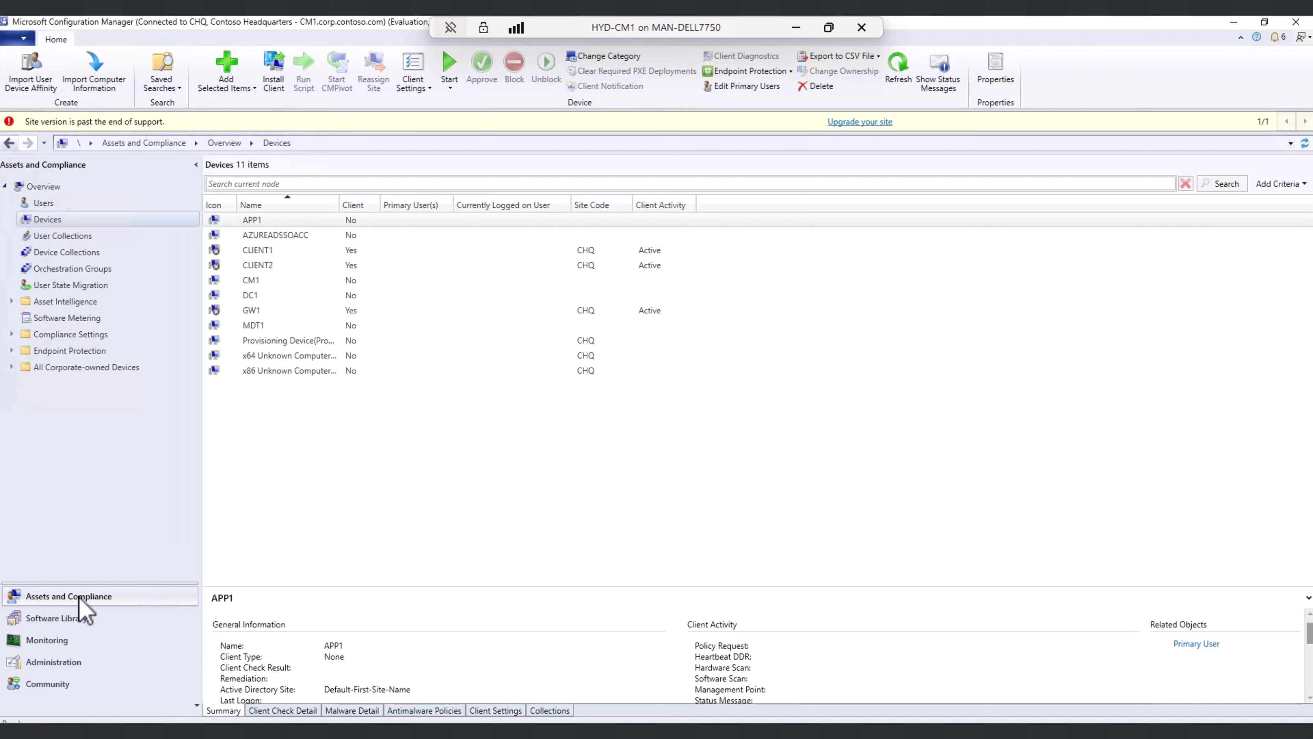
click(66, 252)
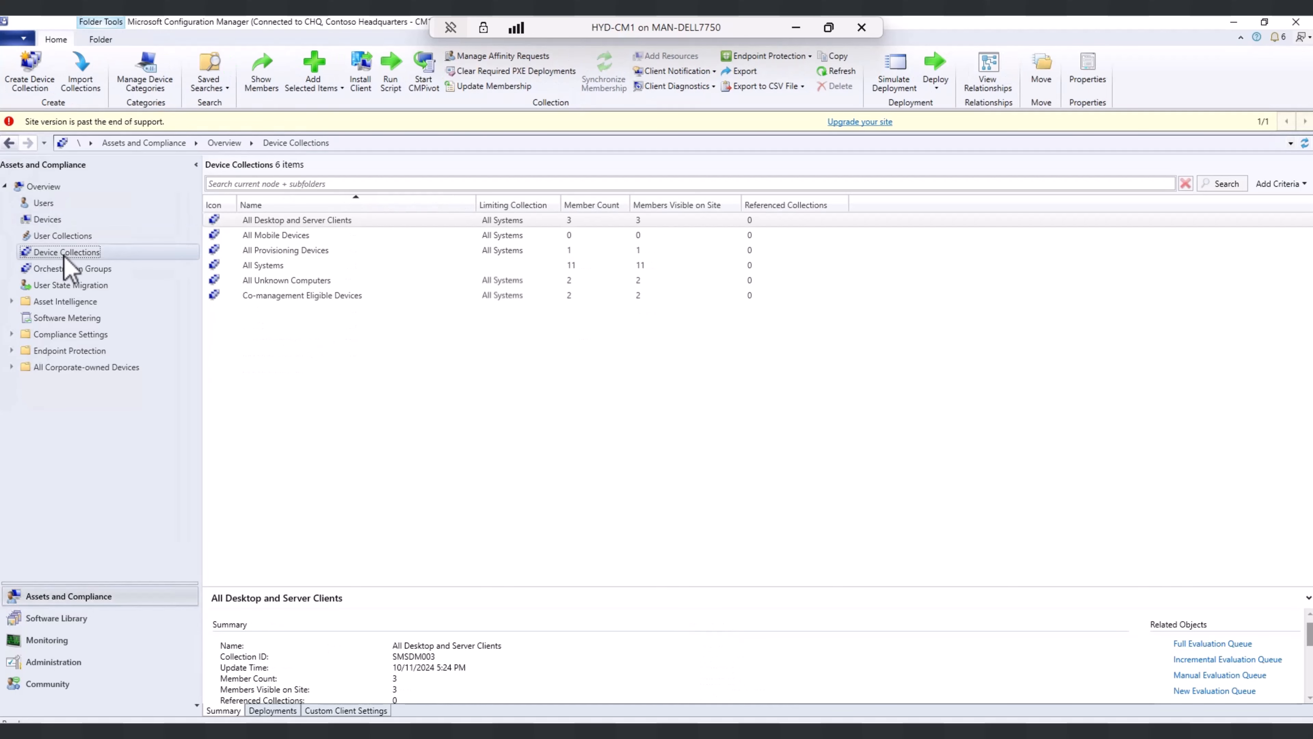
right_click(64, 255)
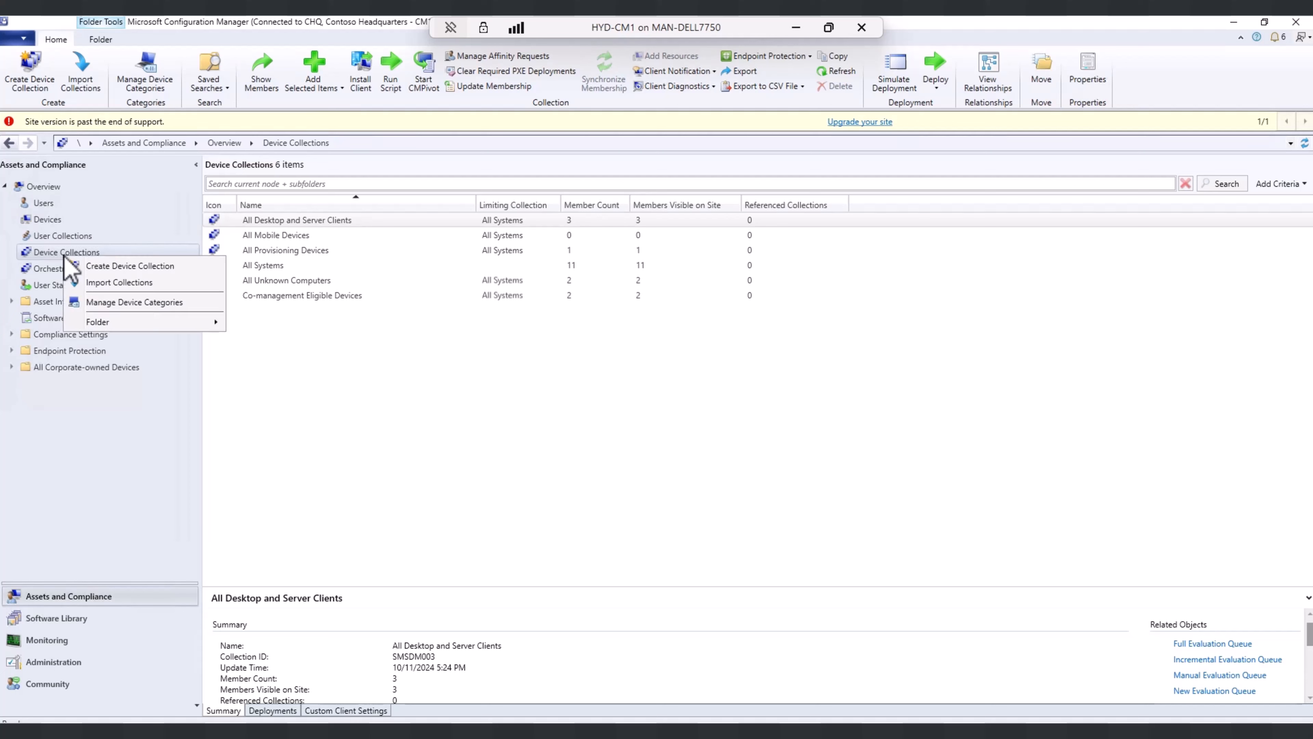
click(165, 271)
text(Intune Pilot - Enroll)
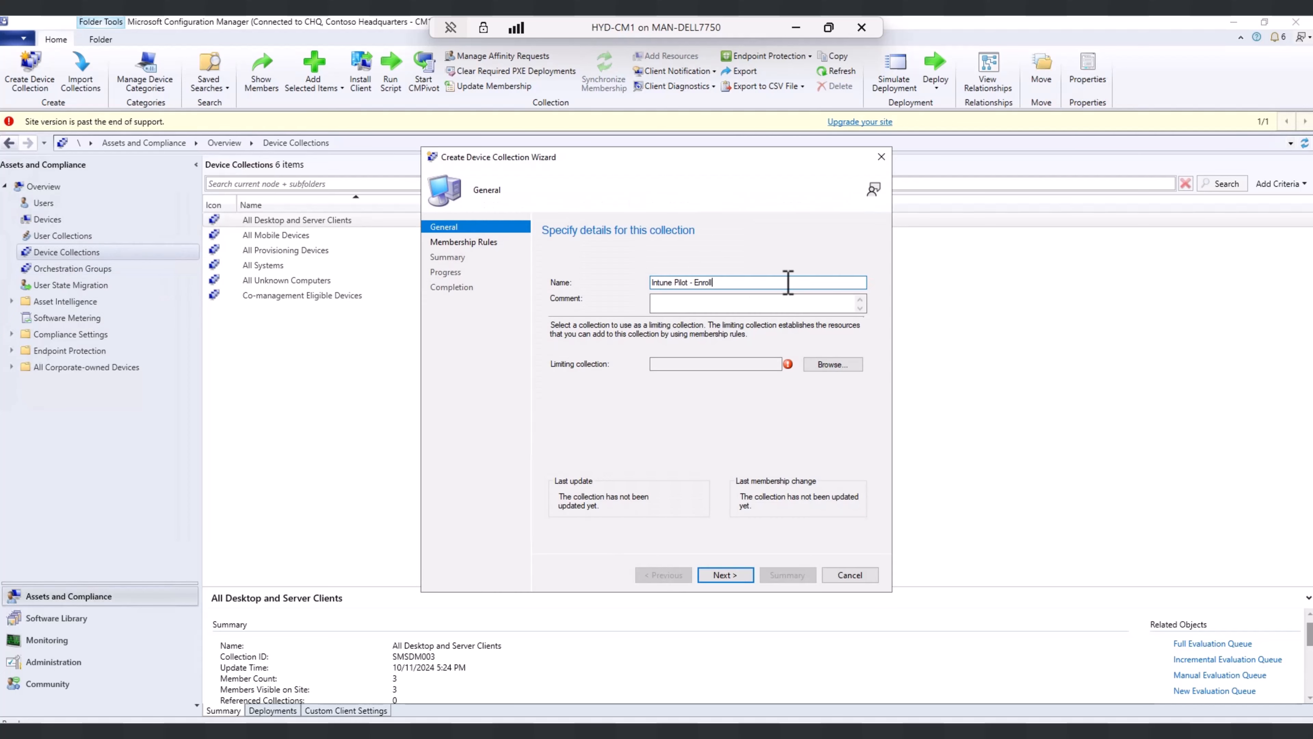
click(843, 365)
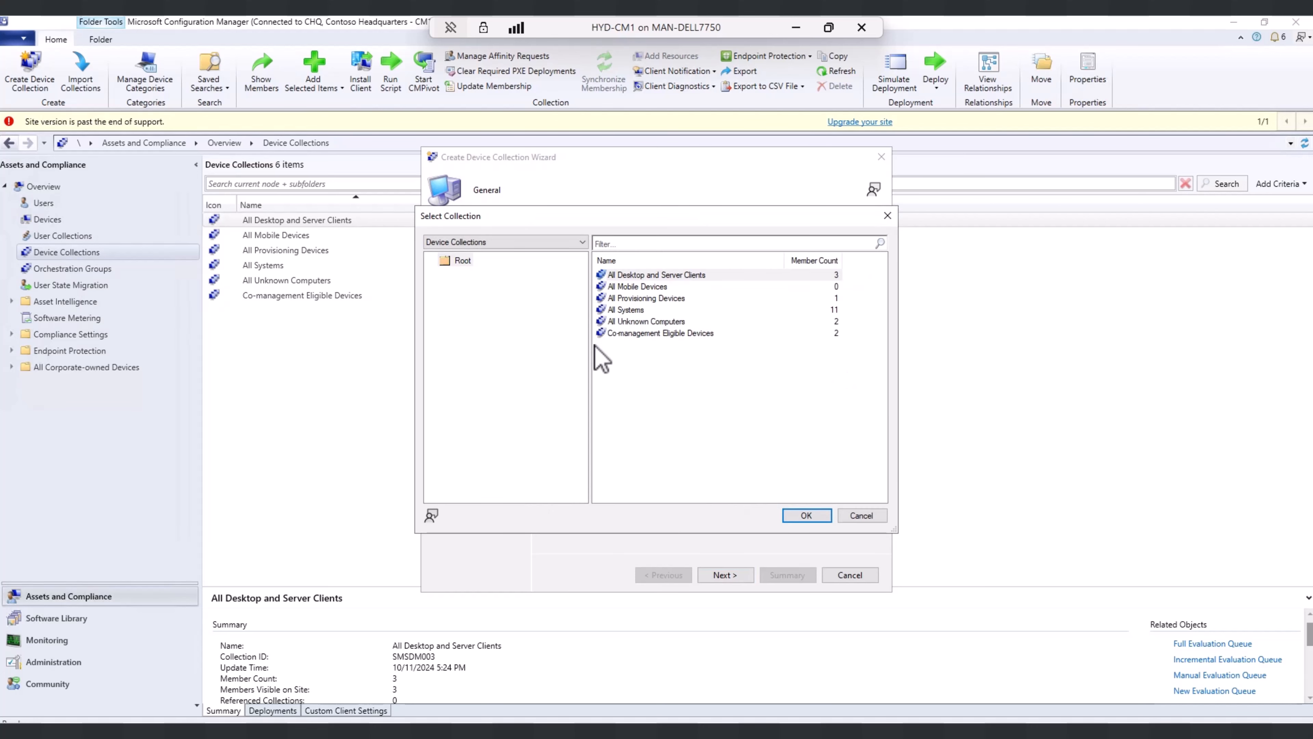
click(641, 334)
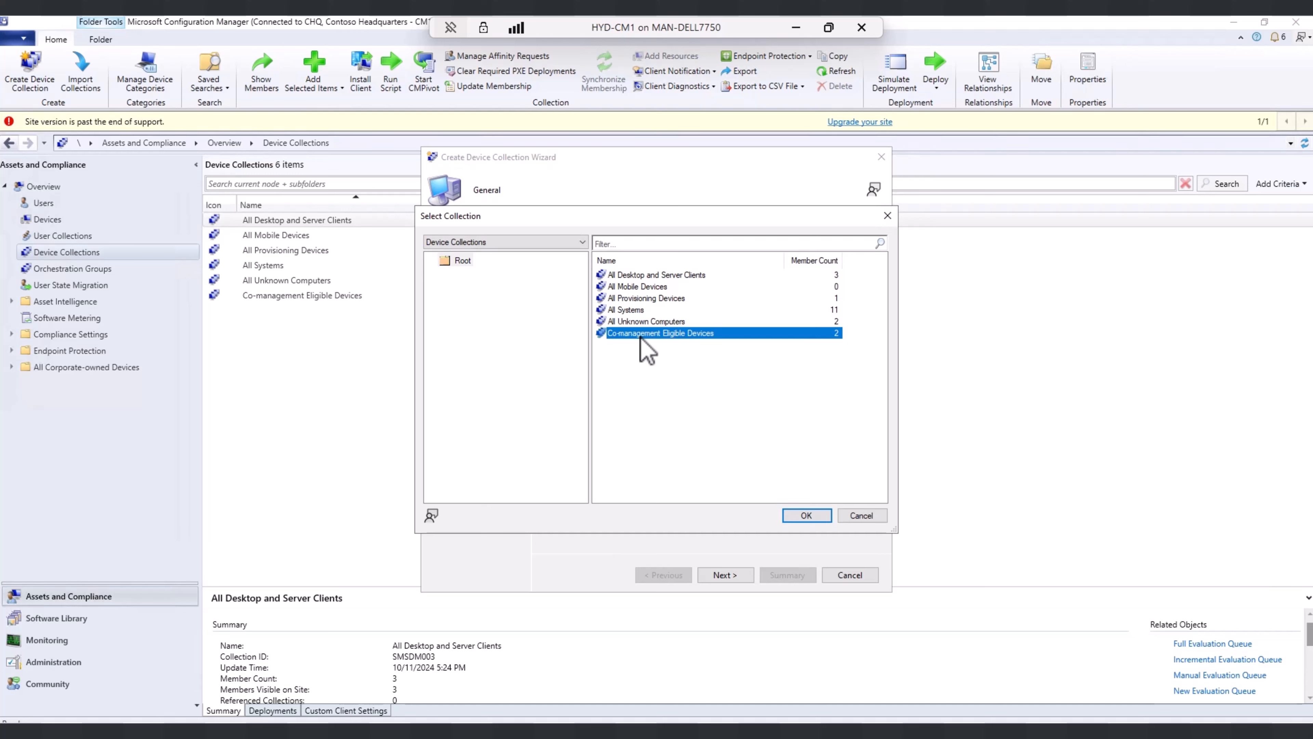
click(800, 515)
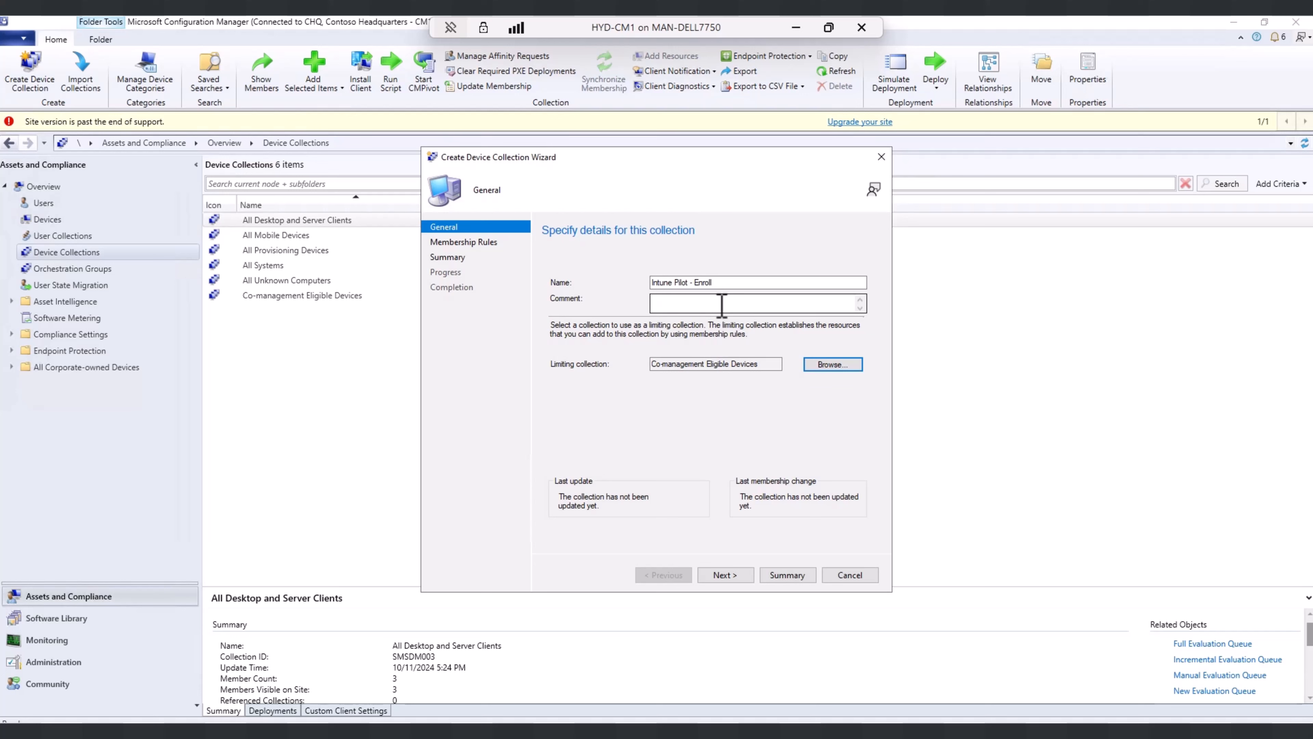
Finish creating the device collection without adding membership rules, keeping the default full update schedule.
click(726, 576)
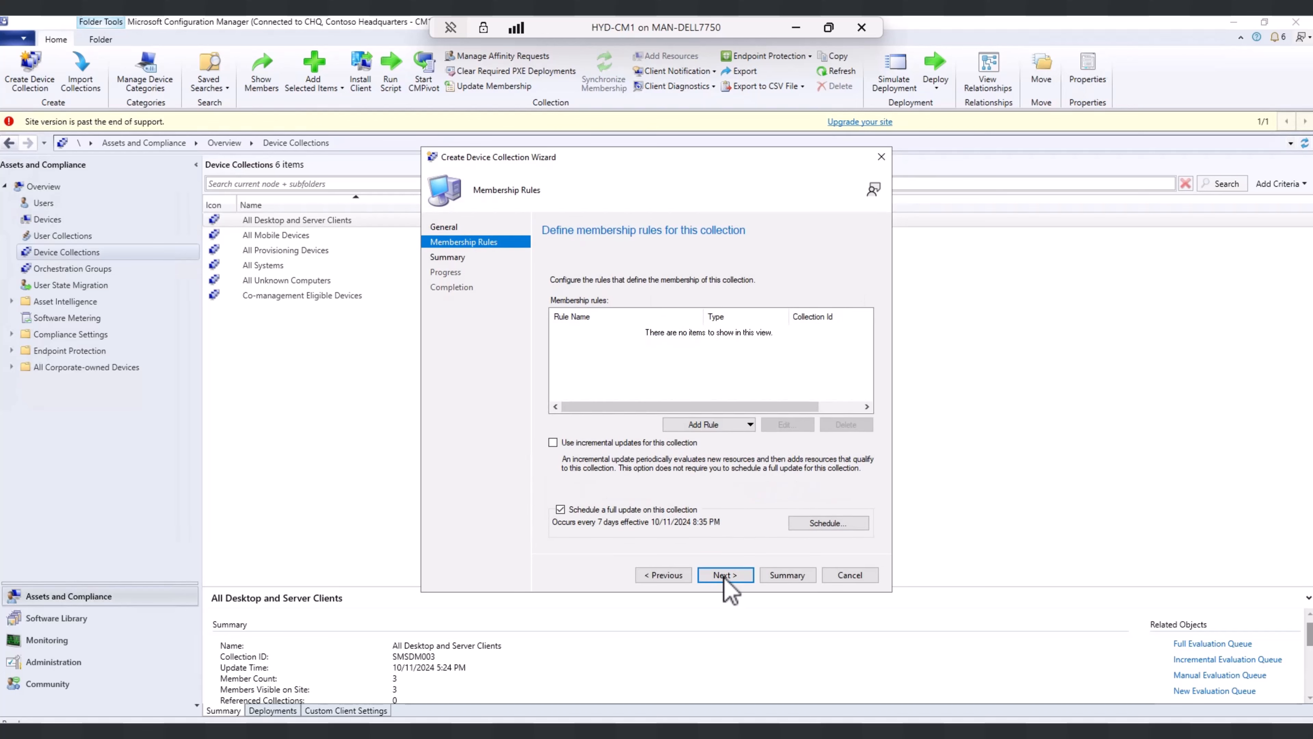
click(726, 576)
click(703, 437)
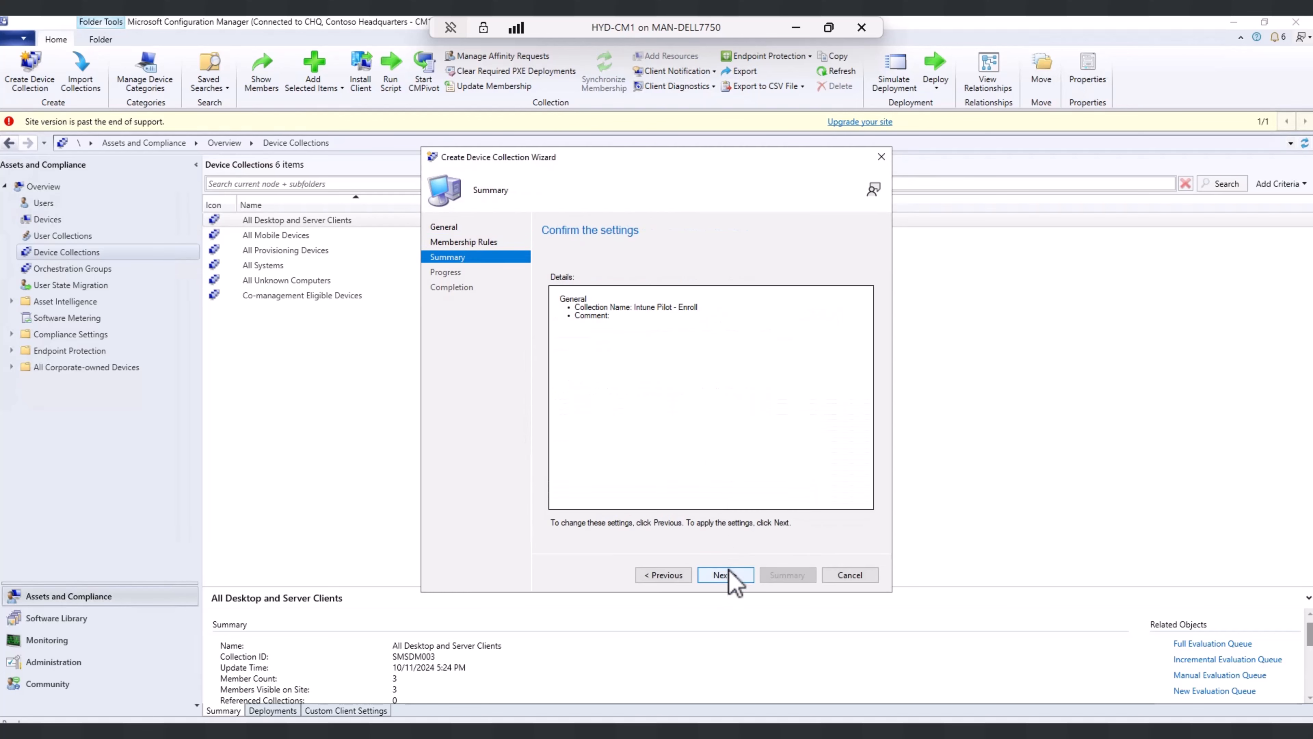
click(729, 571)
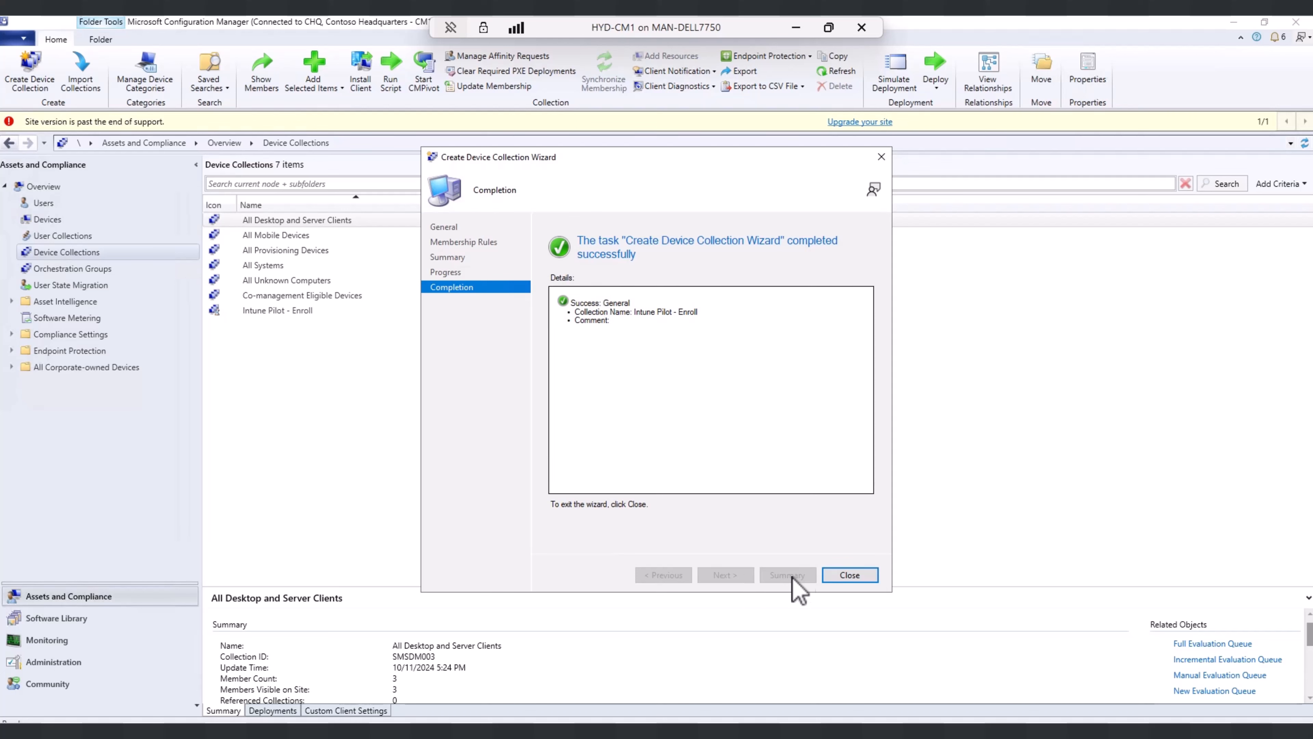
click(843, 574)
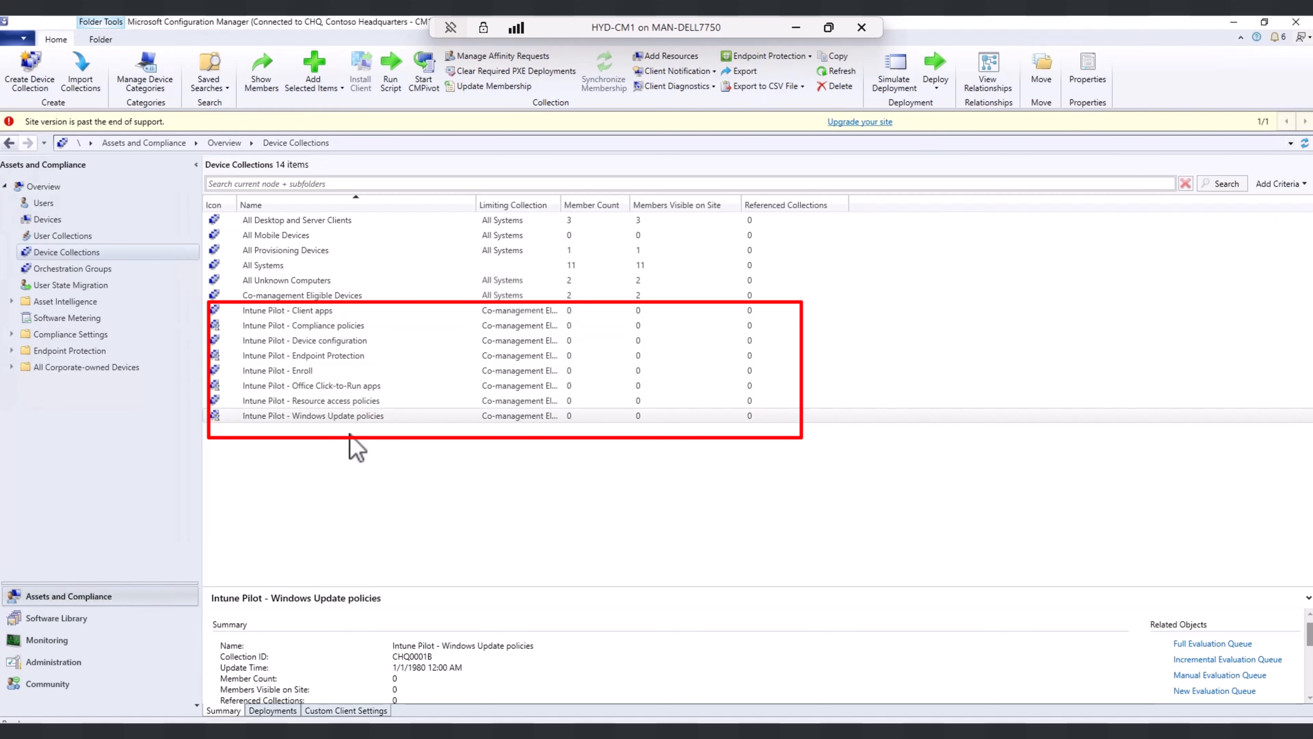
Start the Cloud Attach configuration for AzurePublicCloud and sign in with the organizational account.
click(77, 663)
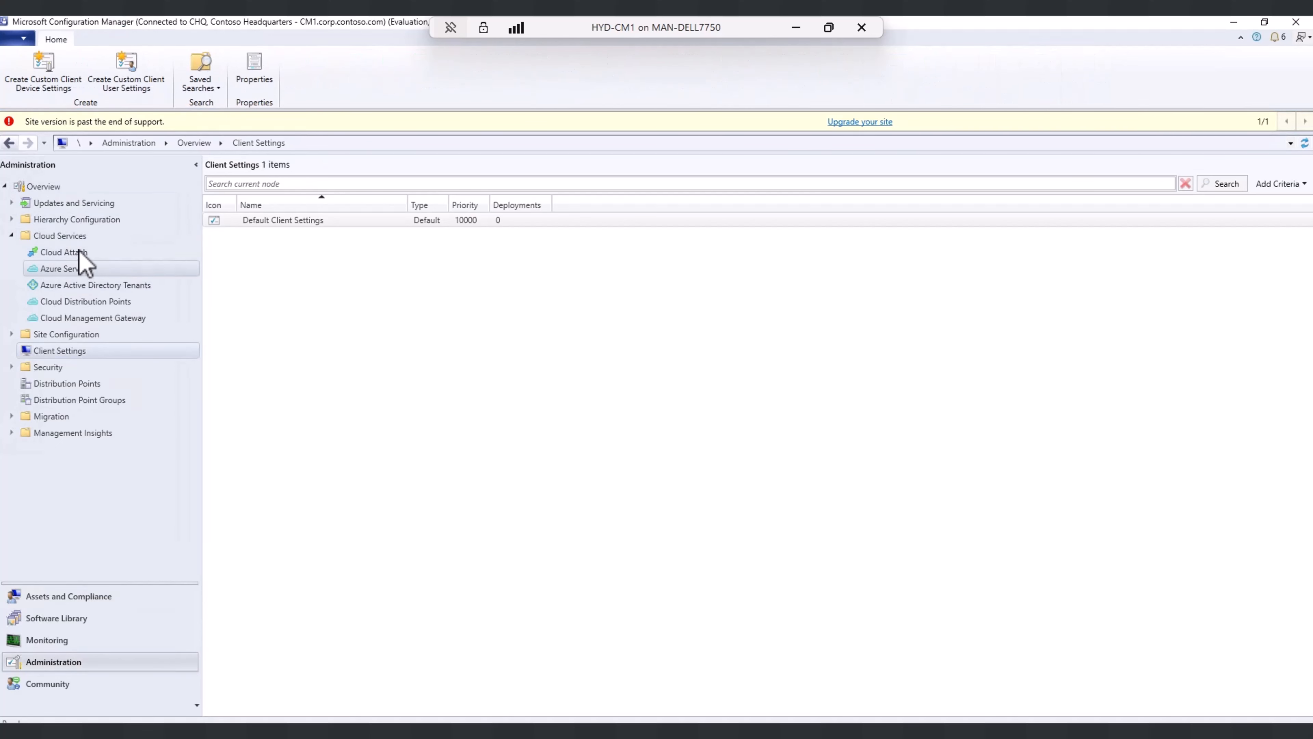
click(74, 253)
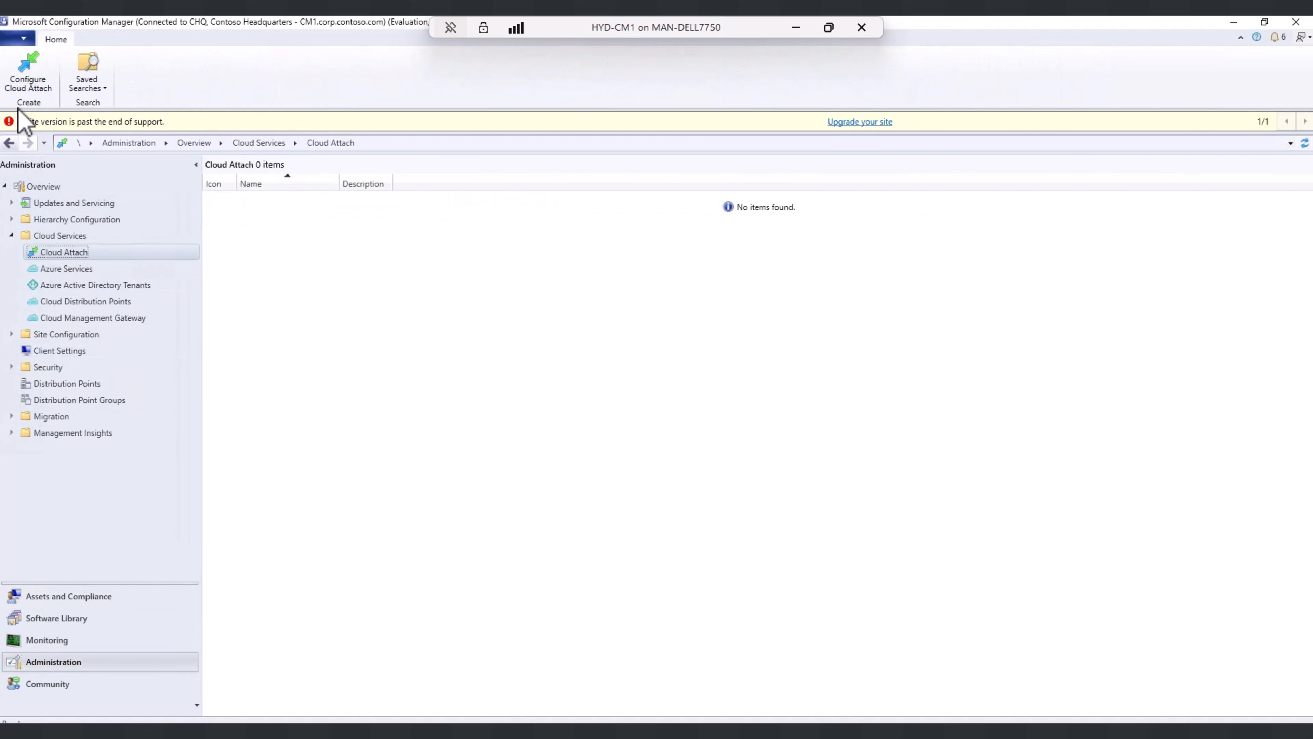
click(30, 70)
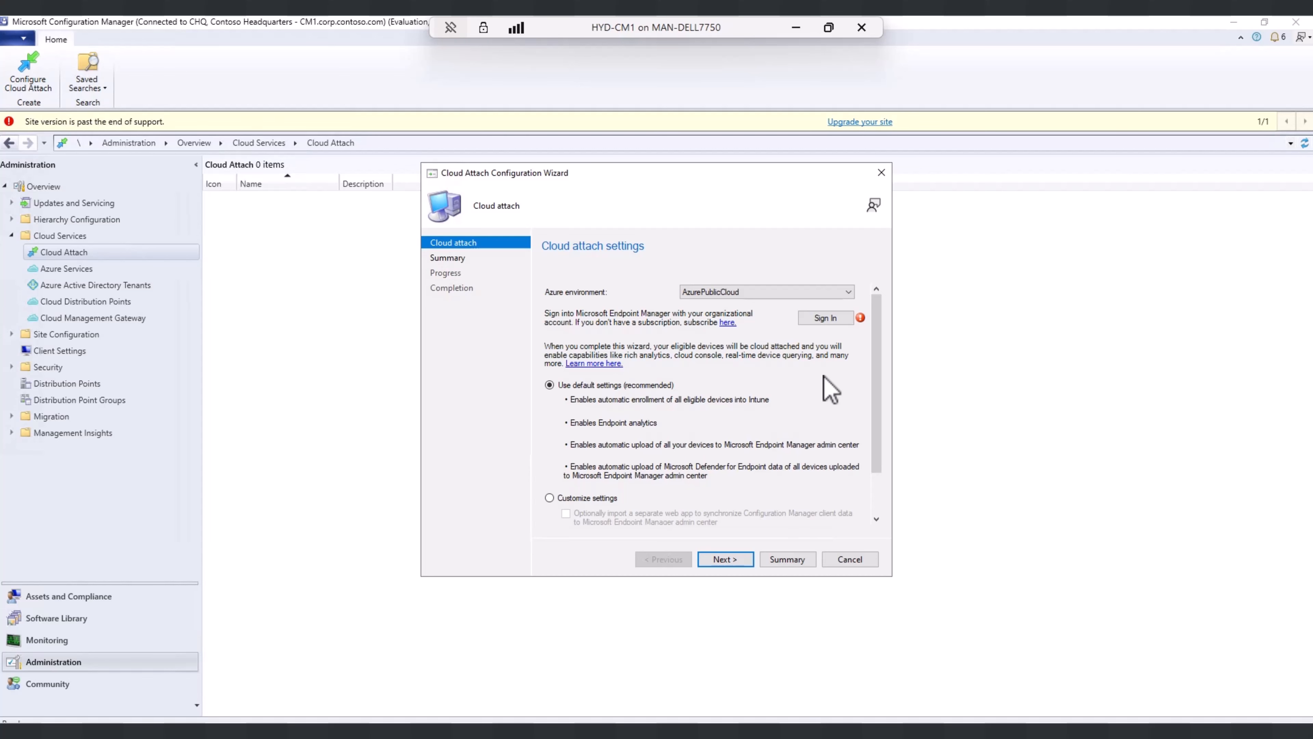
click(834, 319)
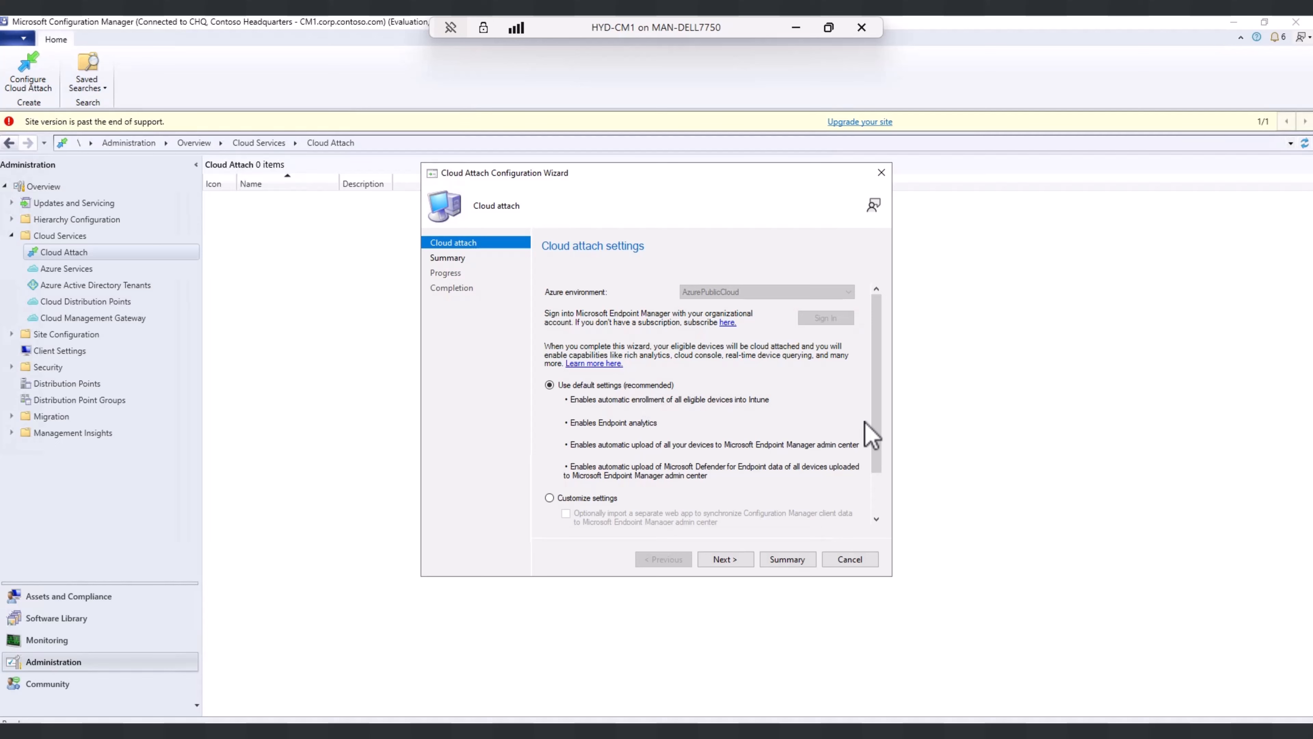
Choose customized cloud attach settings and approve registering the application in the AAD tenant.
drag(876, 432, 878, 472)
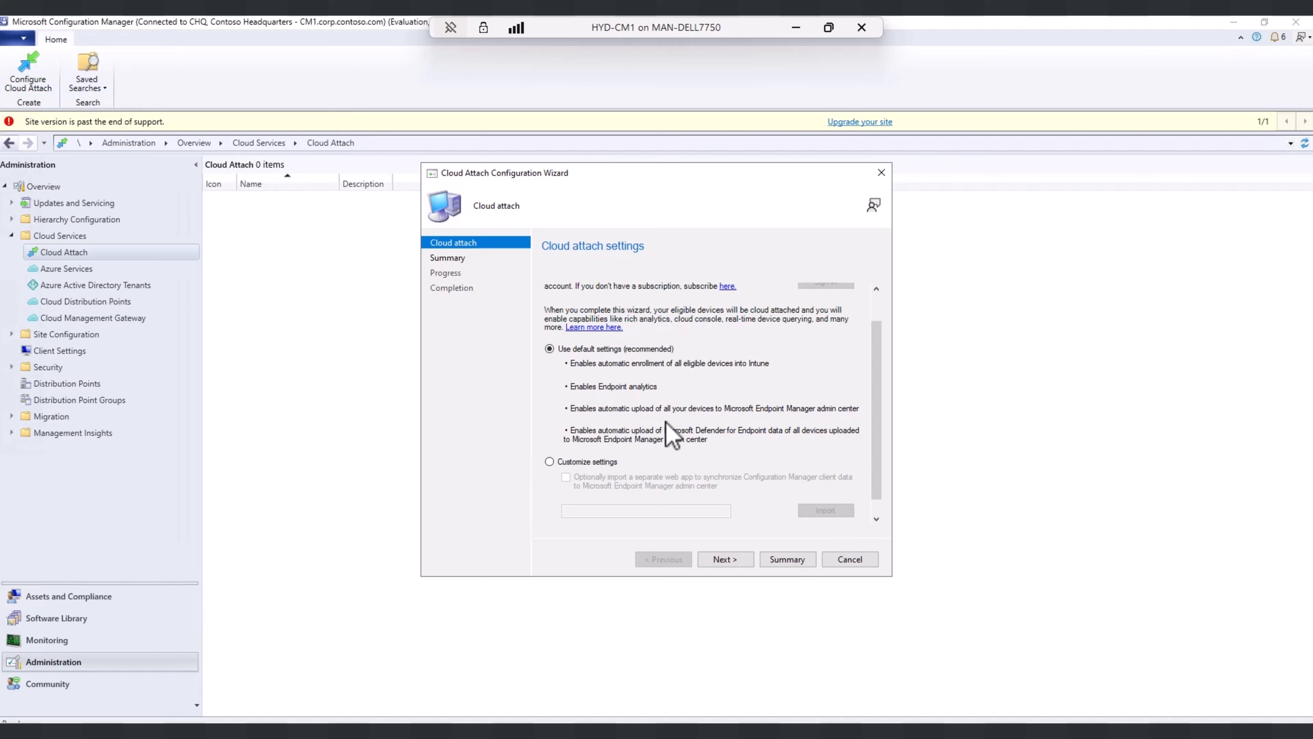
click(549, 461)
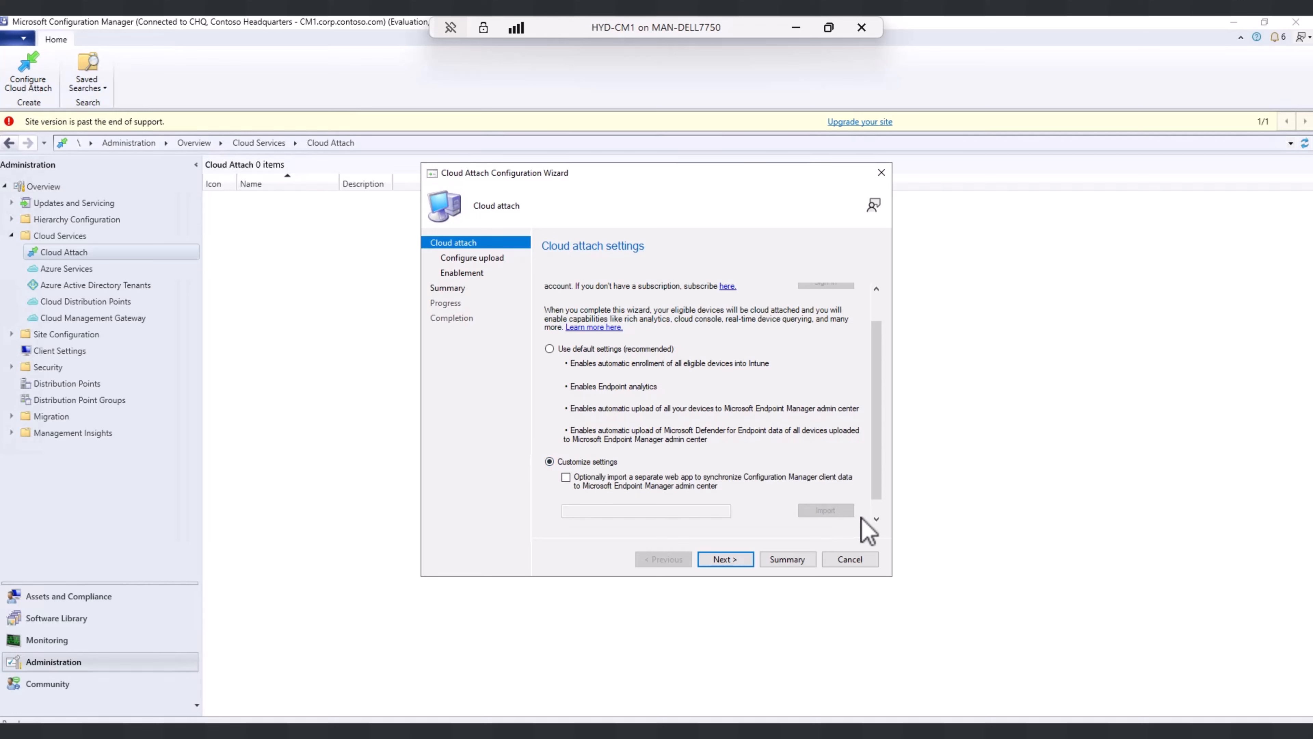
click(876, 519)
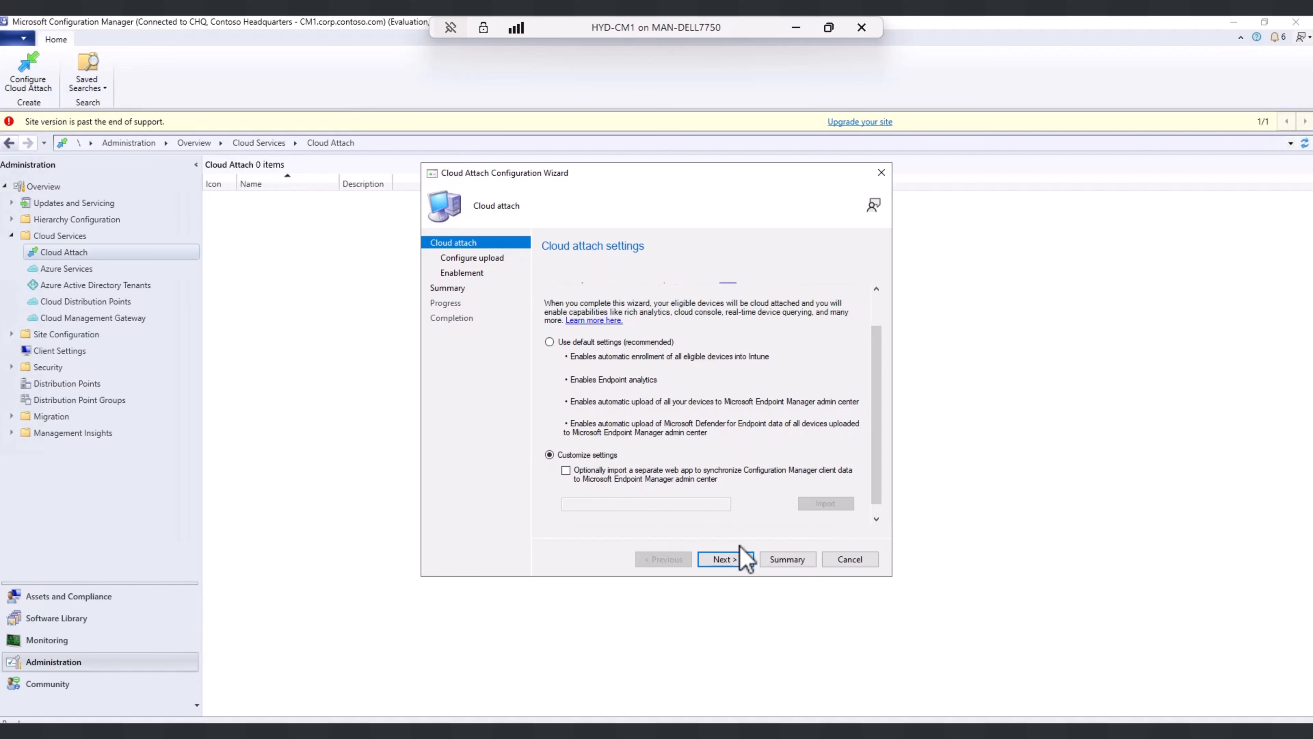
click(736, 559)
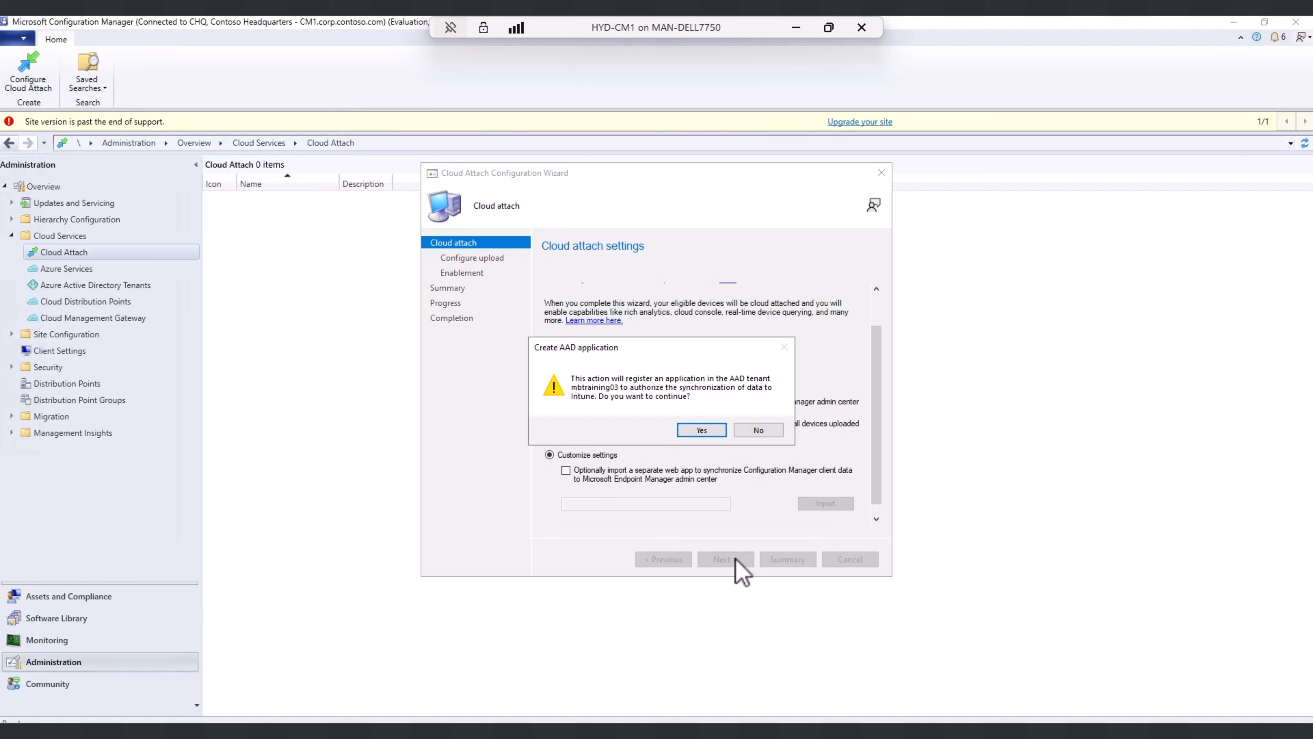
click(708, 433)
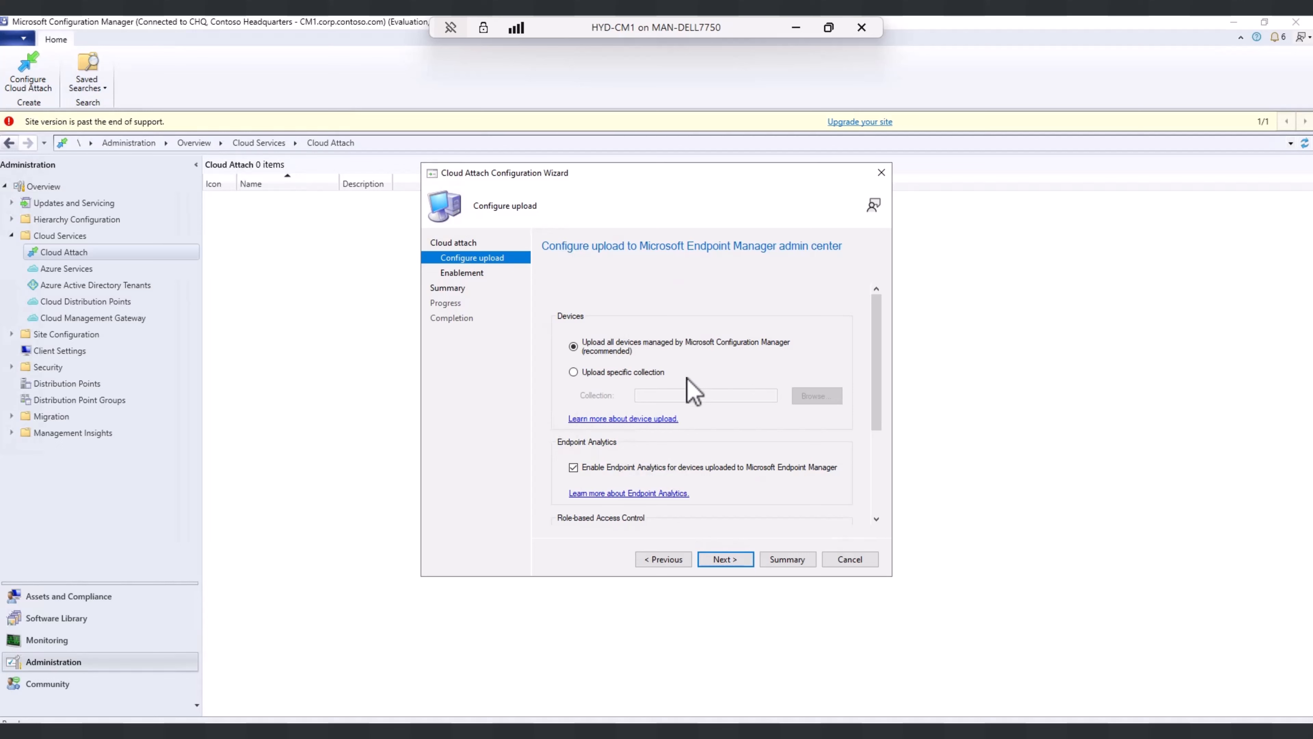
Limit the device upload to the specific collection Intune Pilot - Enroll, keeping Endpoint Analytics enabled.
click(614, 373)
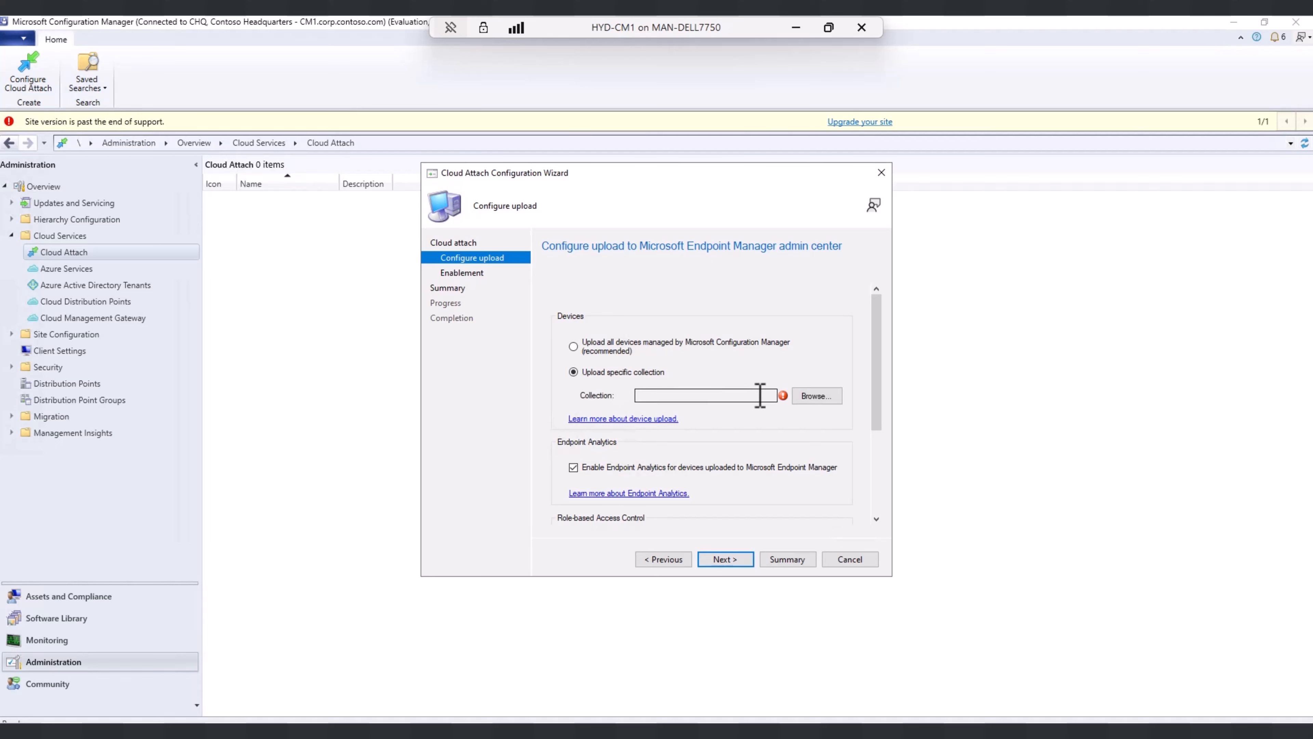
click(801, 396)
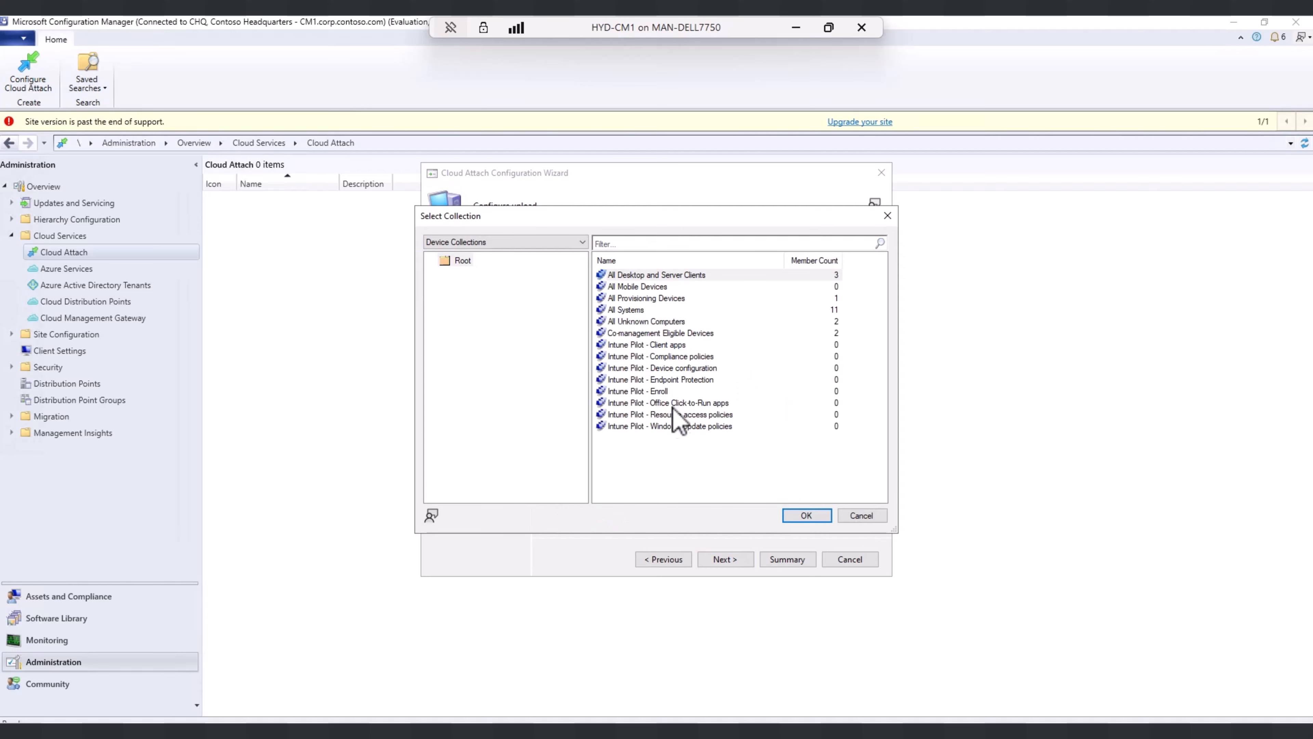
click(624, 392)
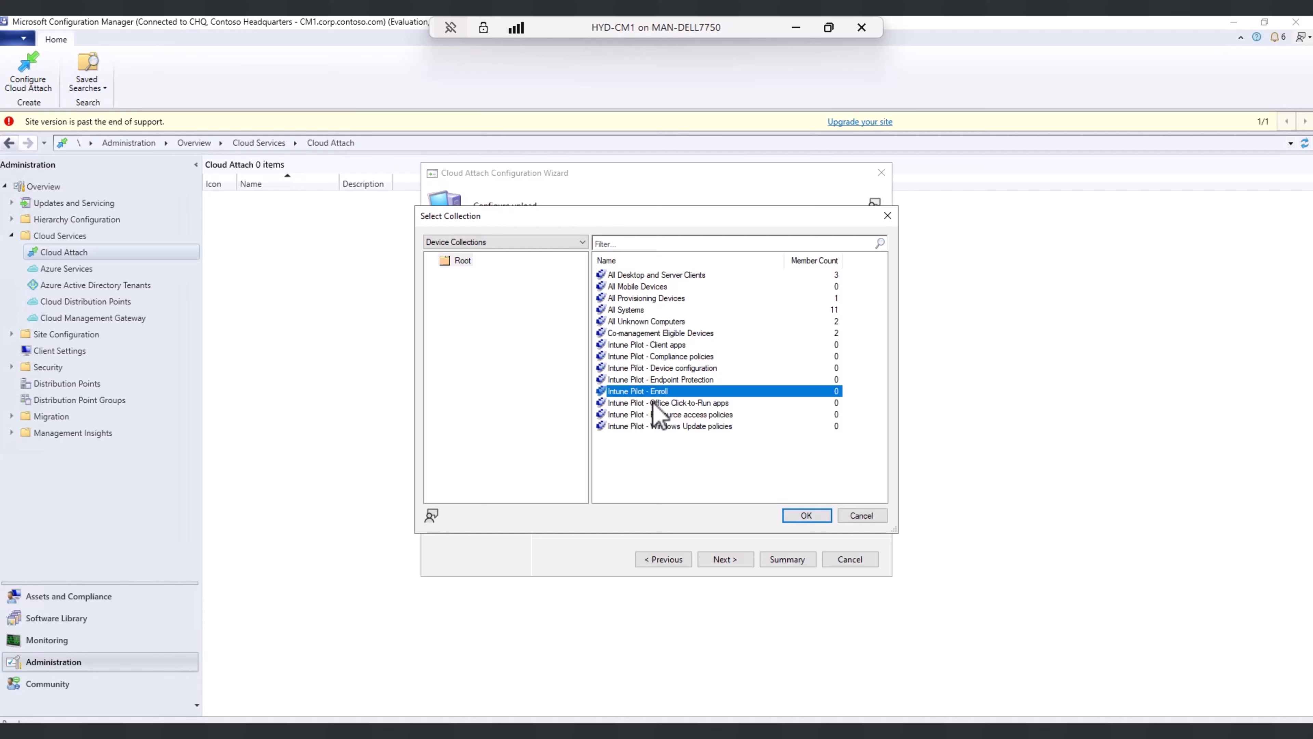
click(799, 516)
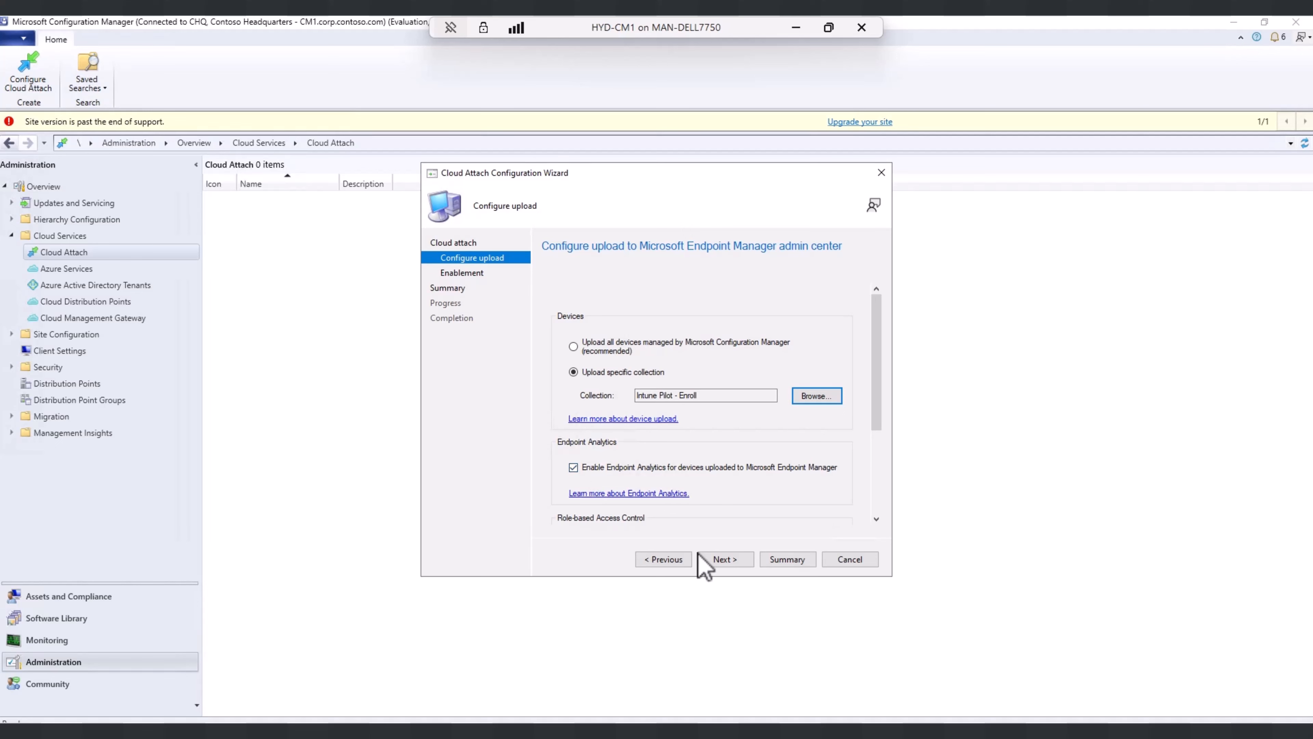
click(707, 561)
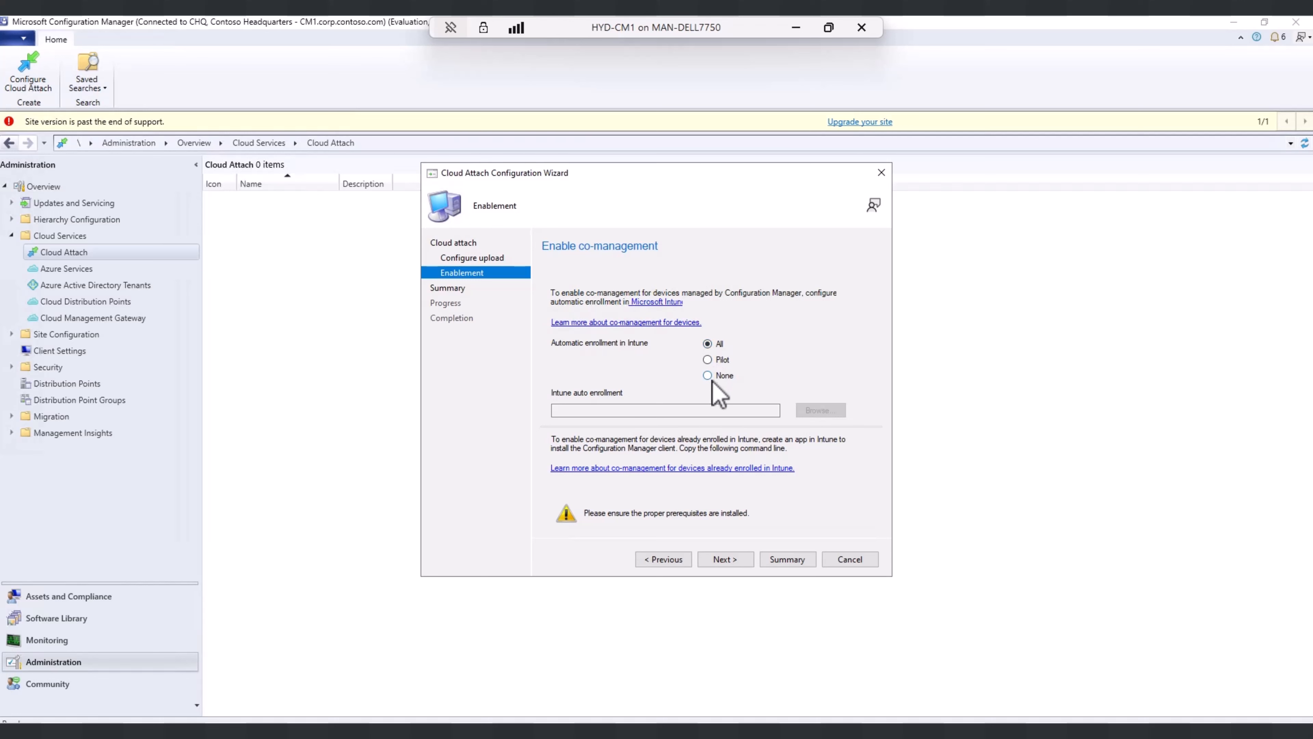
Set automatic enrollment in Intune to Pilot and choose Intune Pilot - Enroll as the auto enrollment collection.
click(713, 361)
click(826, 414)
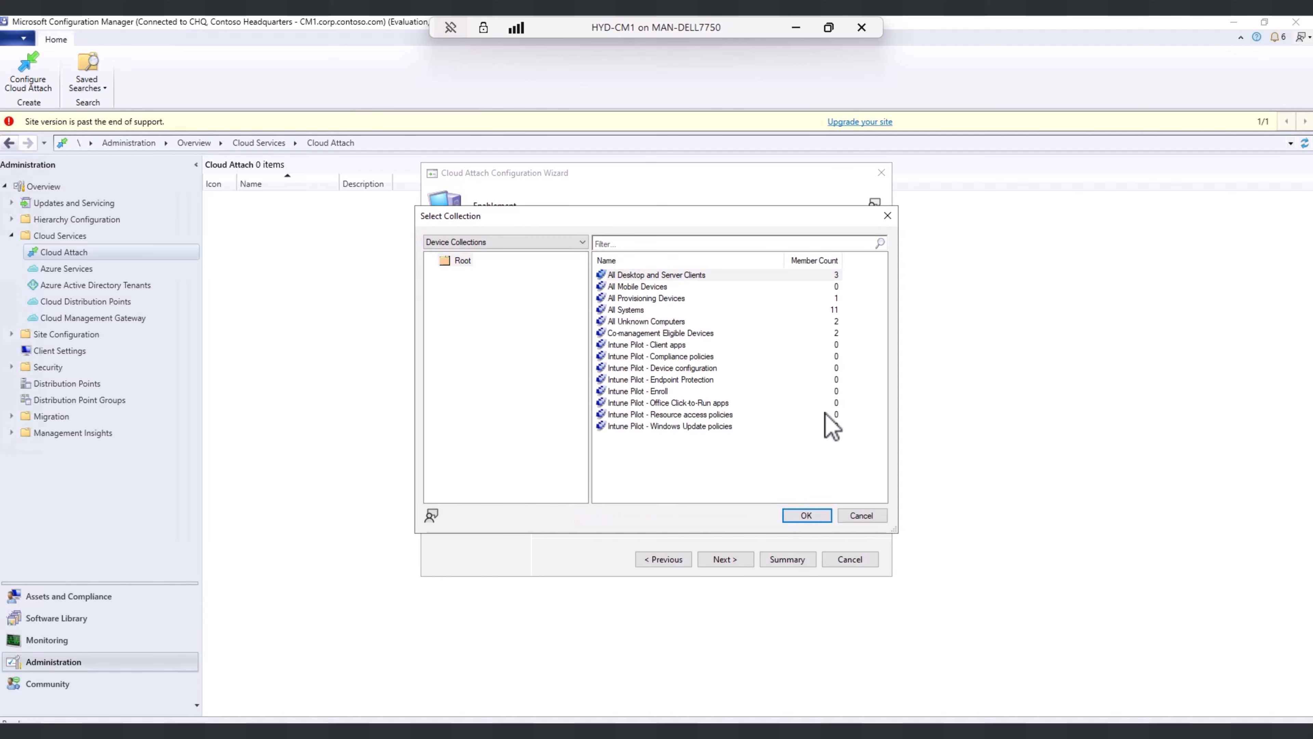
click(655, 392)
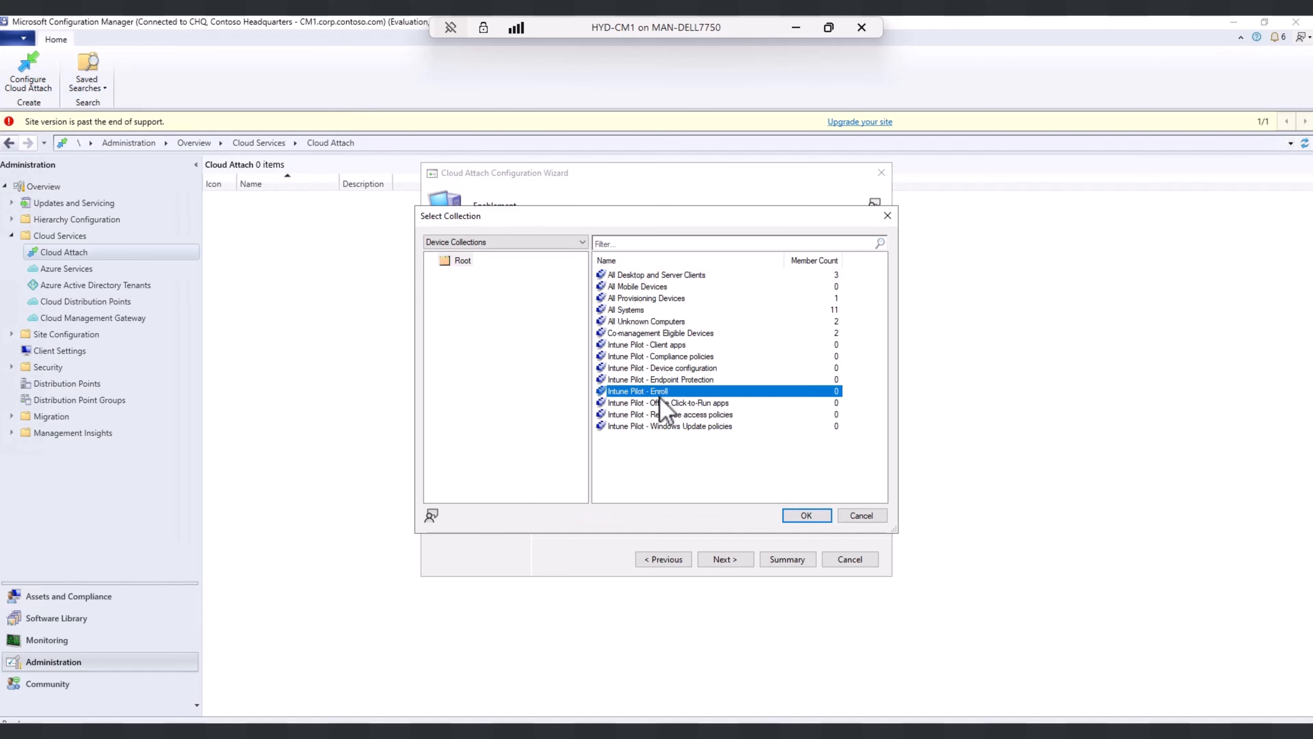
click(796, 516)
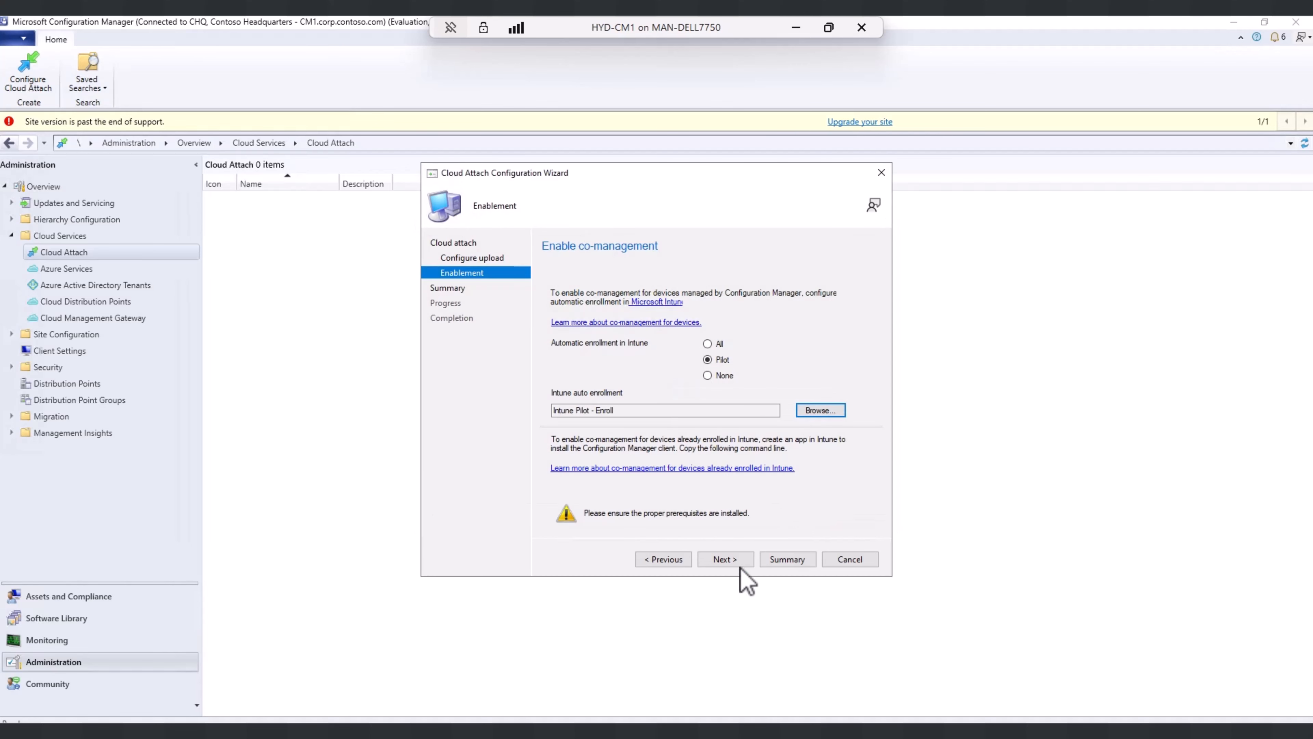
Apply the summarized cloud attach settings and close the configuration wizard.
click(726, 559)
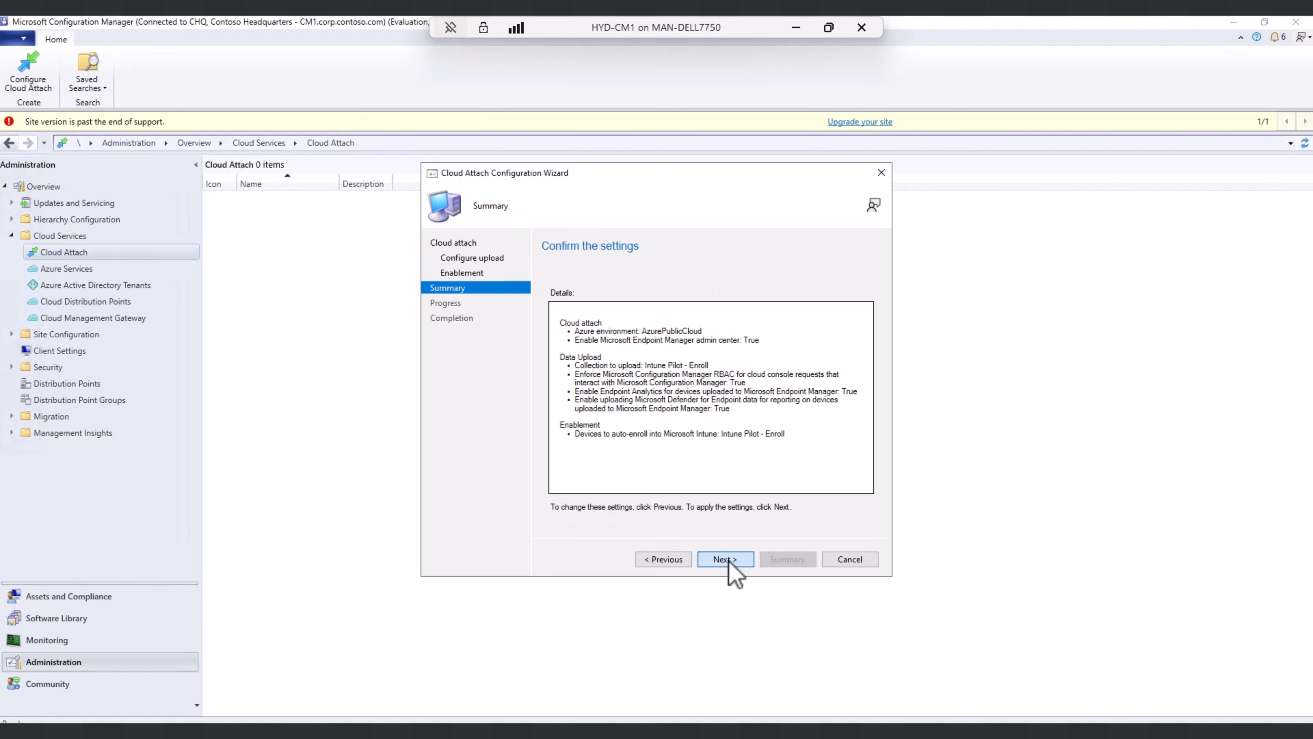
click(726, 559)
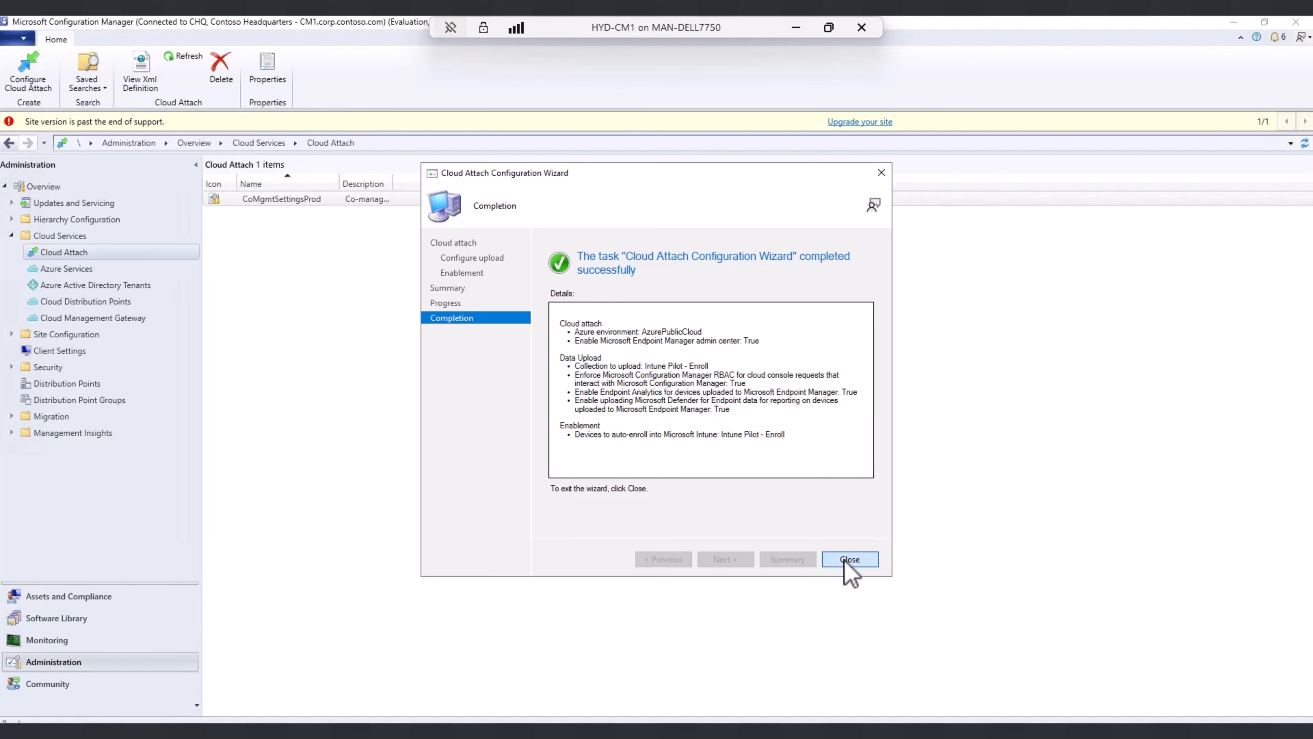
click(846, 561)
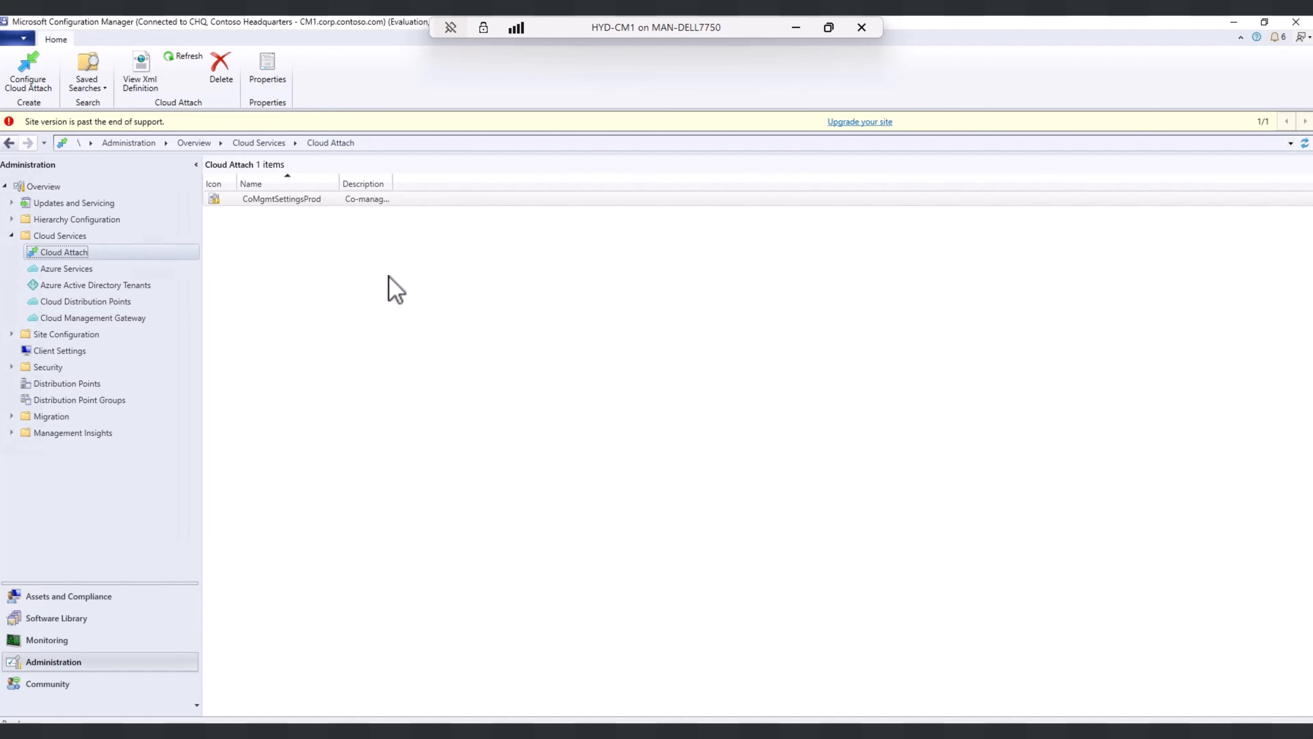
Open the CoMgmtSettingsProd properties and review the configured upload, enablement and workload settings.
drag(339, 182, 383, 182)
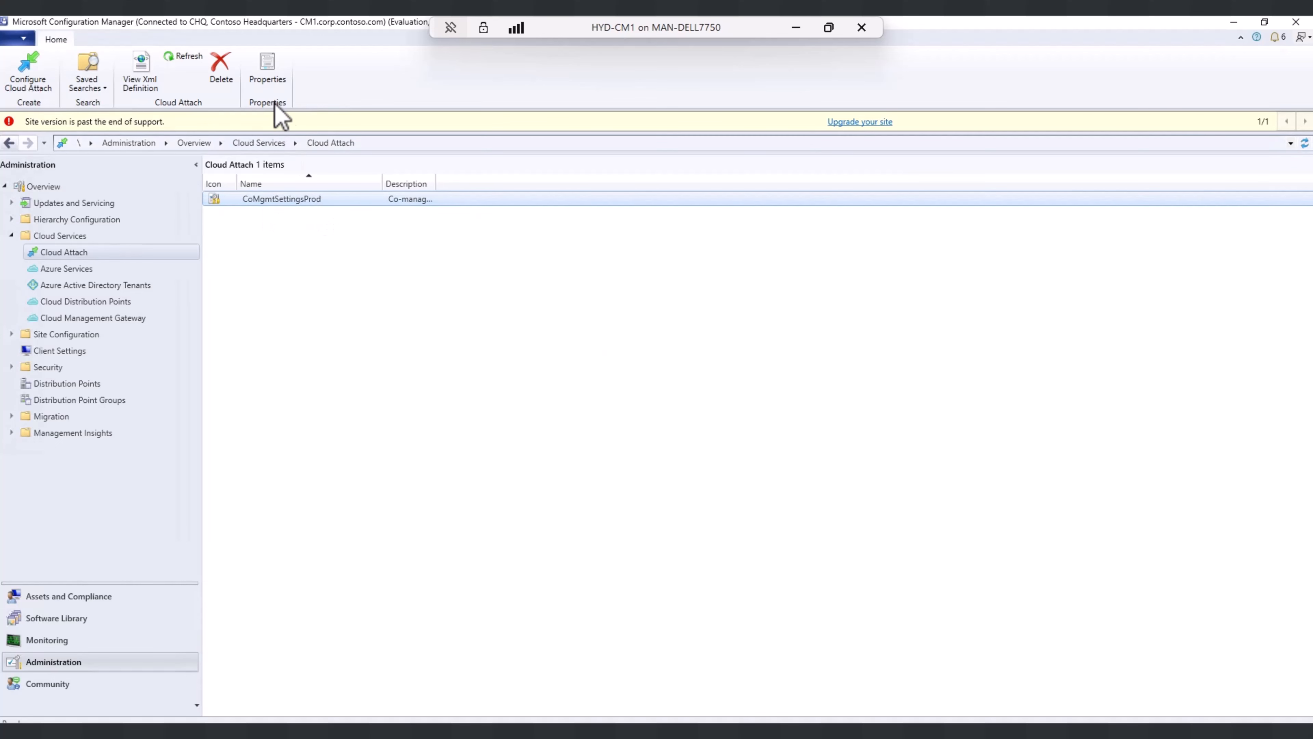
click(267, 70)
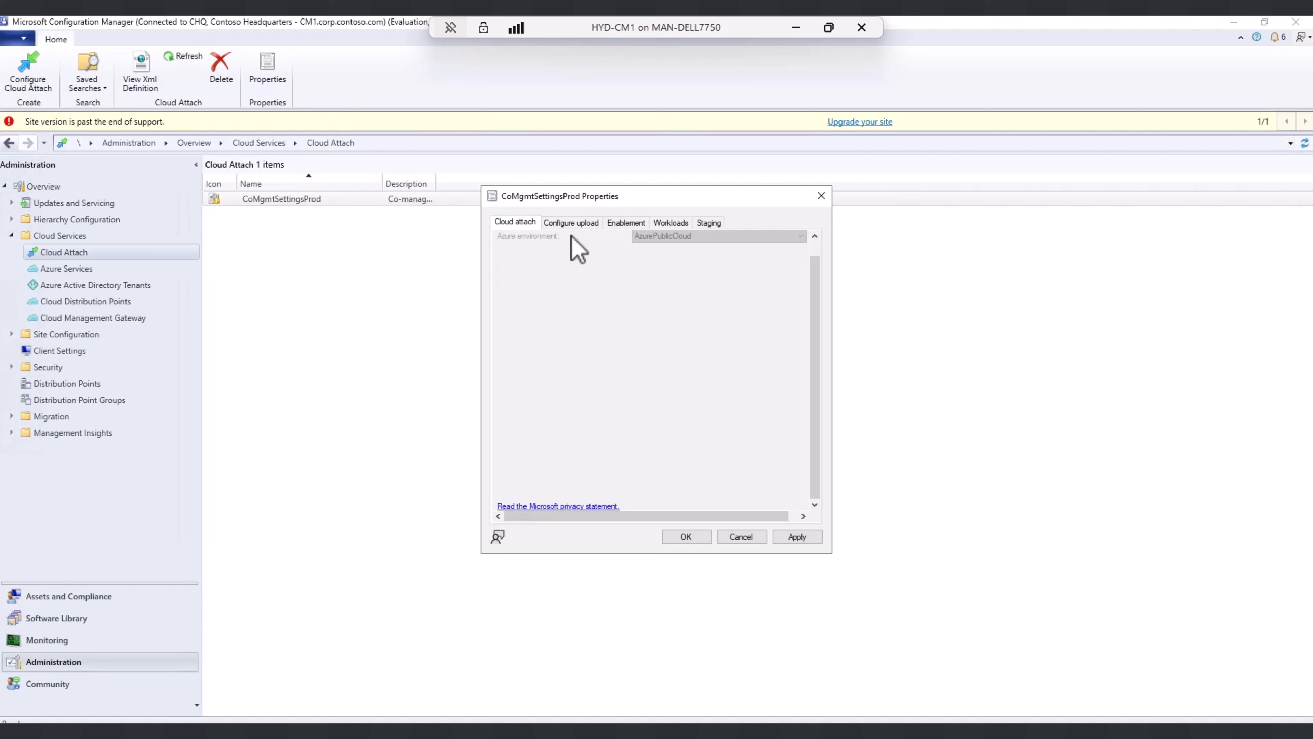
click(571, 223)
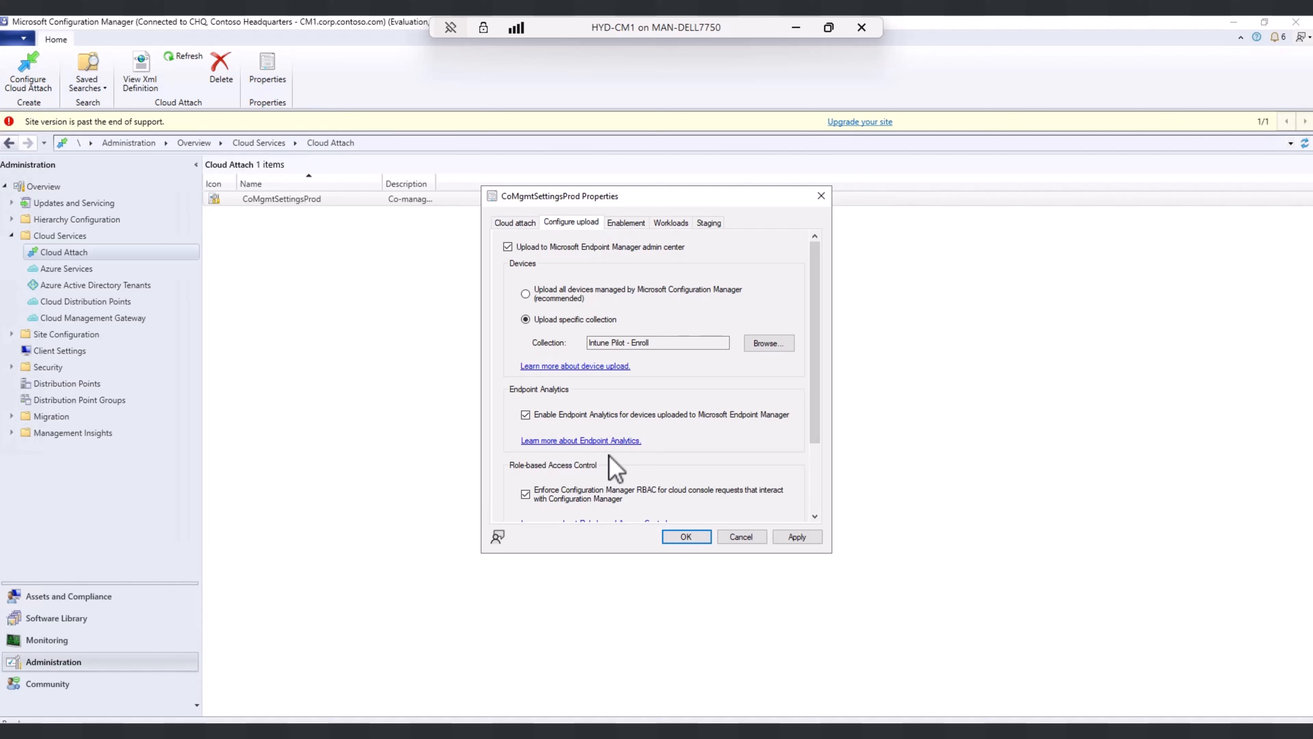
click(626, 222)
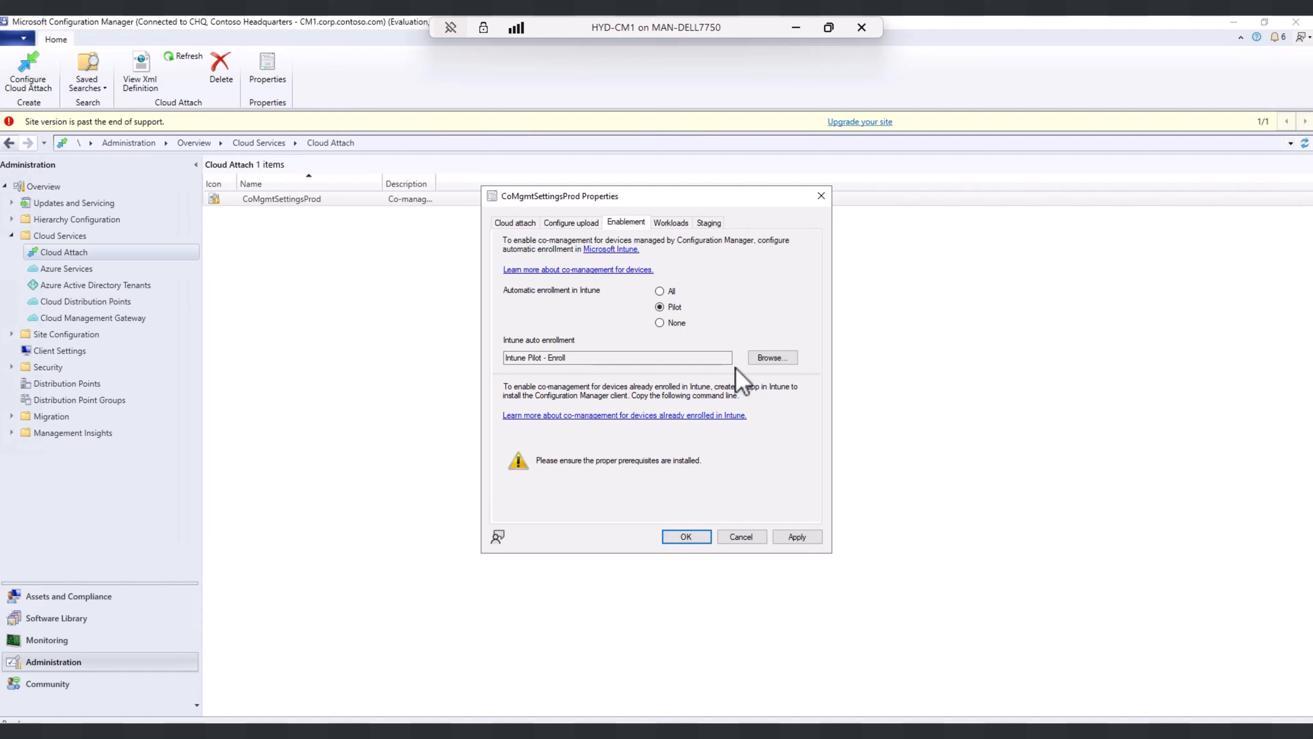
click(671, 223)
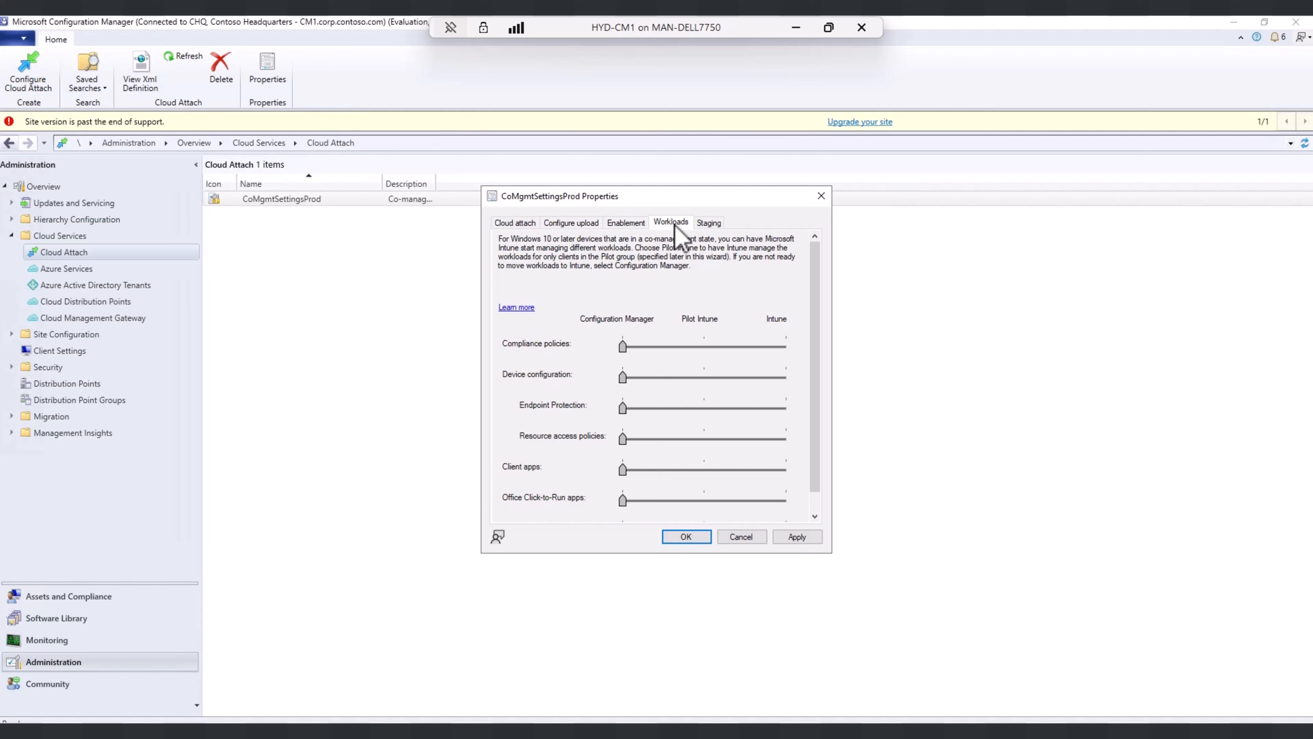
click(631, 225)
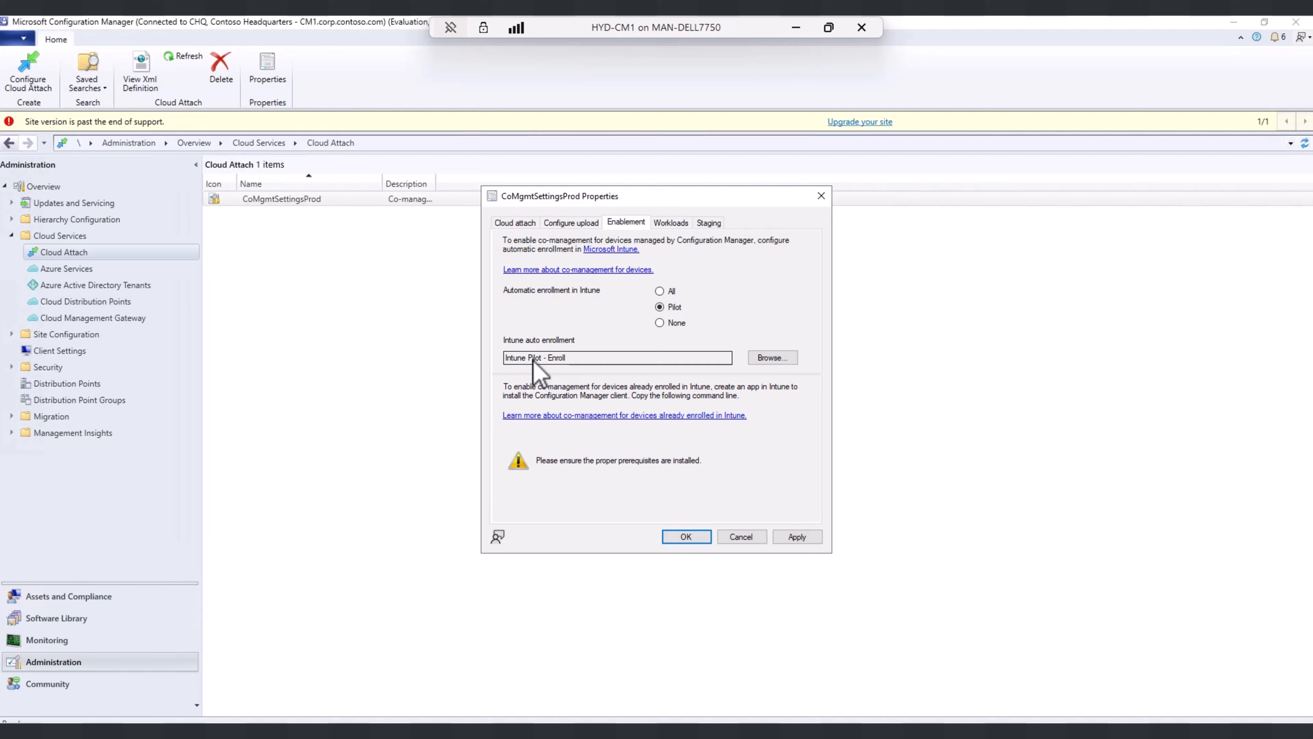
click(671, 222)
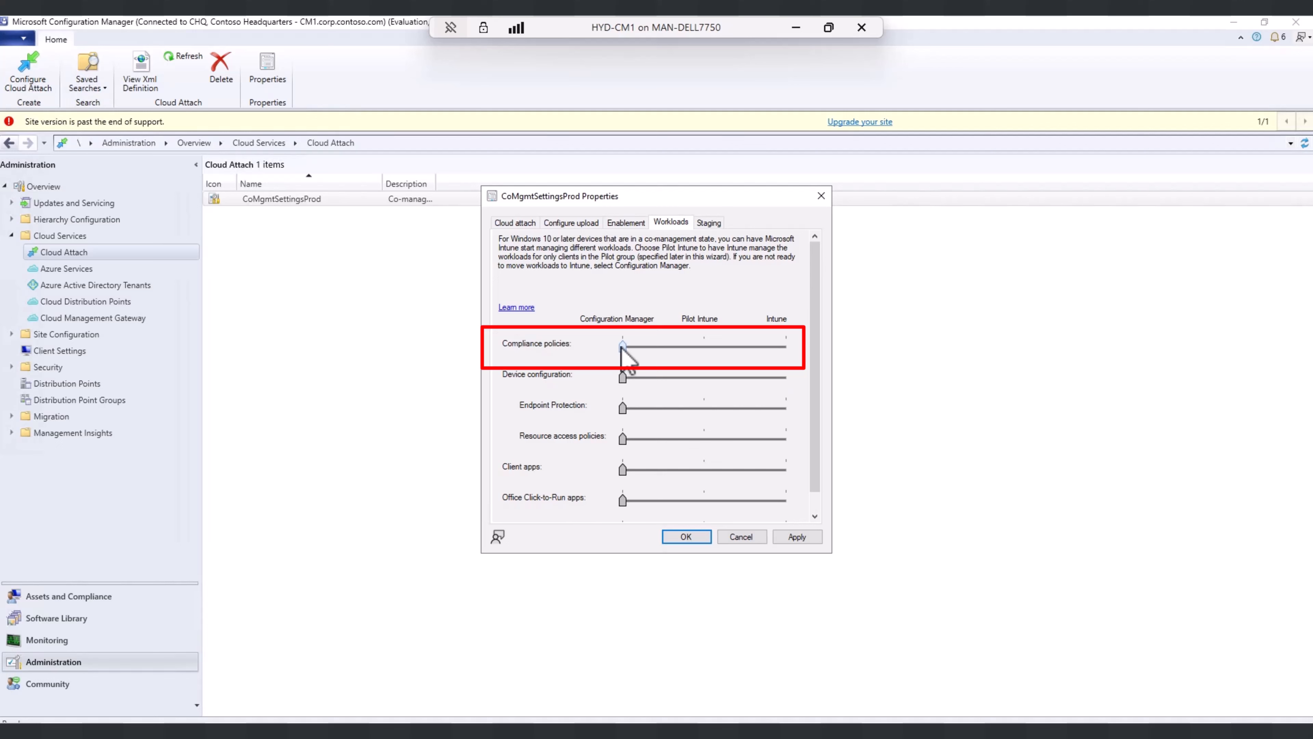
Try switching the Compliance policies and Windows Update policies workloads to Intune, then return Windows Update policies to Configuration Manager.
drag(622, 346, 787, 348)
scroll(812, 528, down, 2)
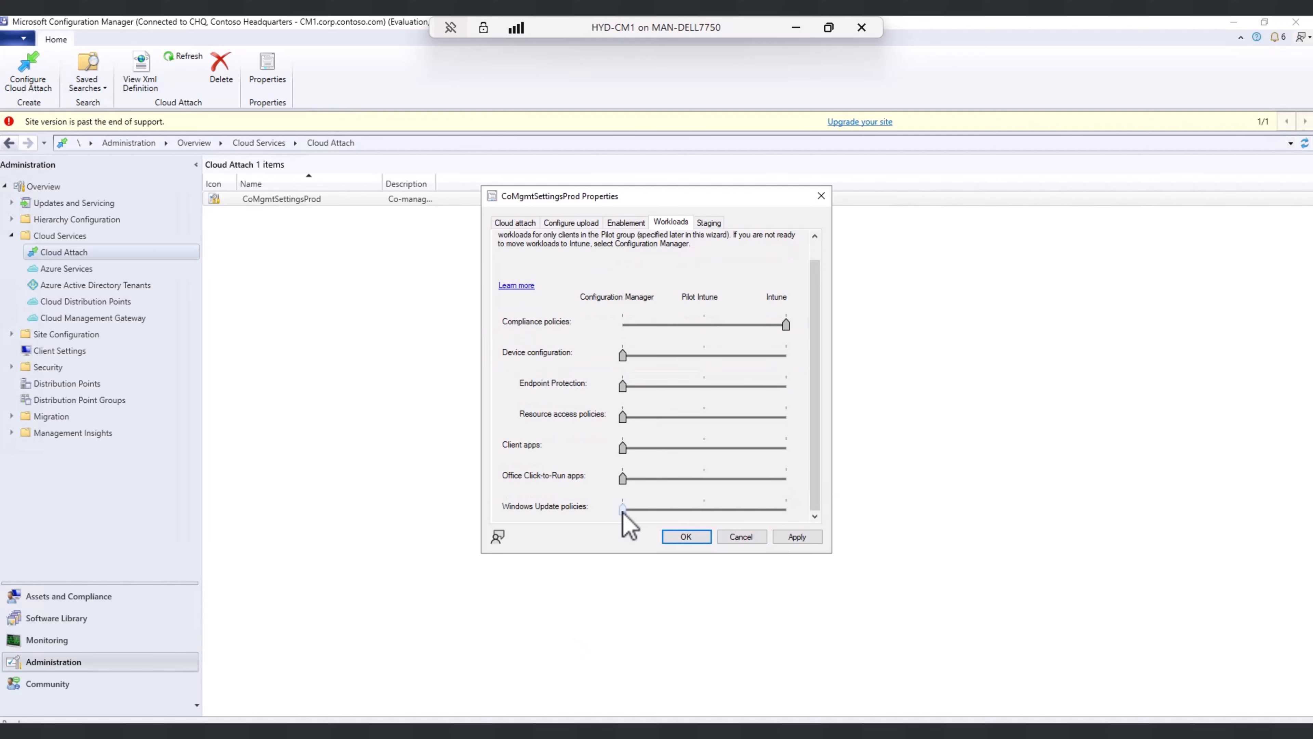
drag(623, 509, 796, 520)
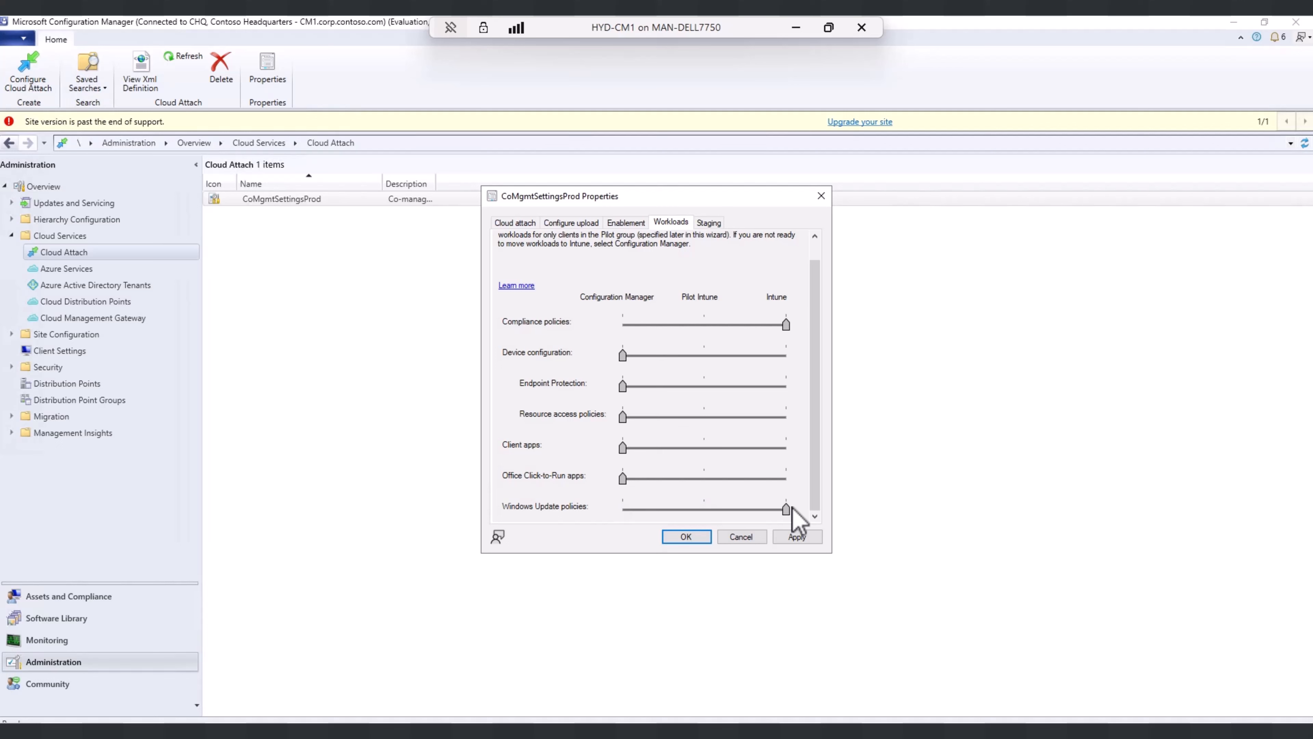
drag(786, 509, 607, 527)
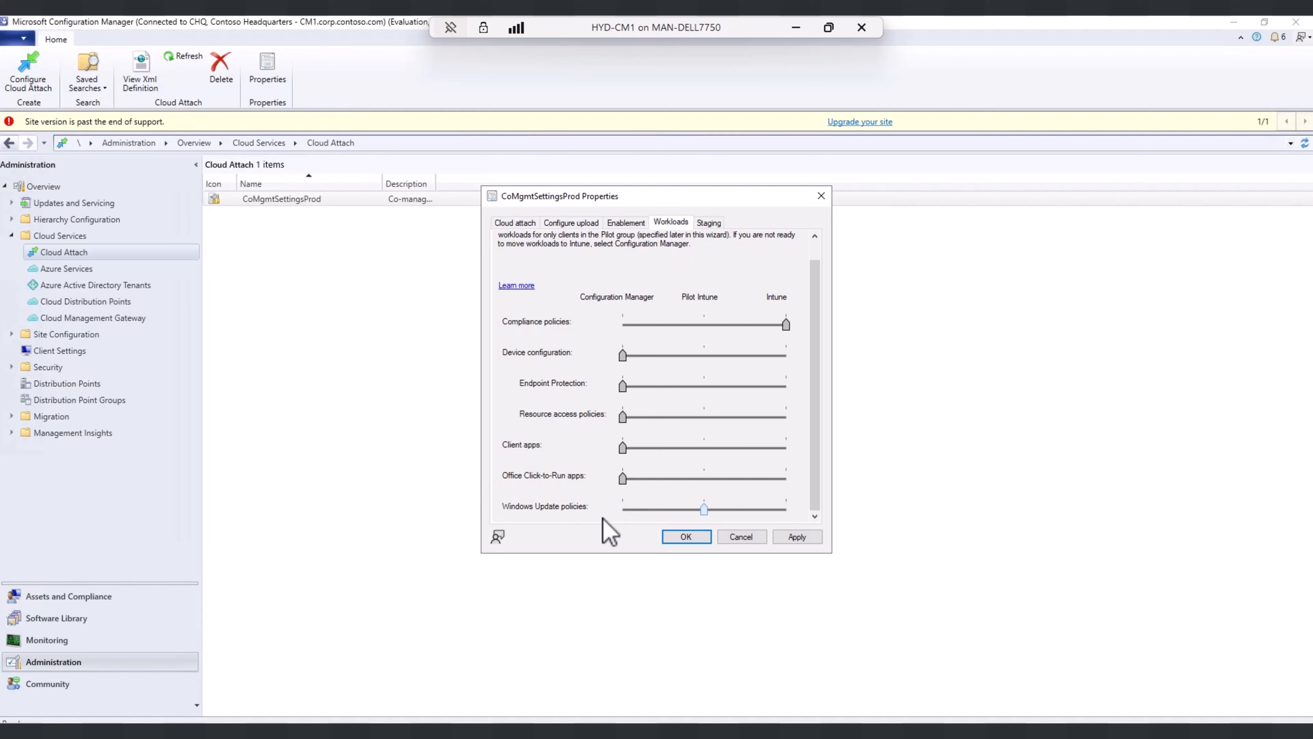
Set the Compliance policies workload to Pilot Intune and stage it with the Intune Pilot - Compliance policies collection.
scroll(807, 368, up, 1)
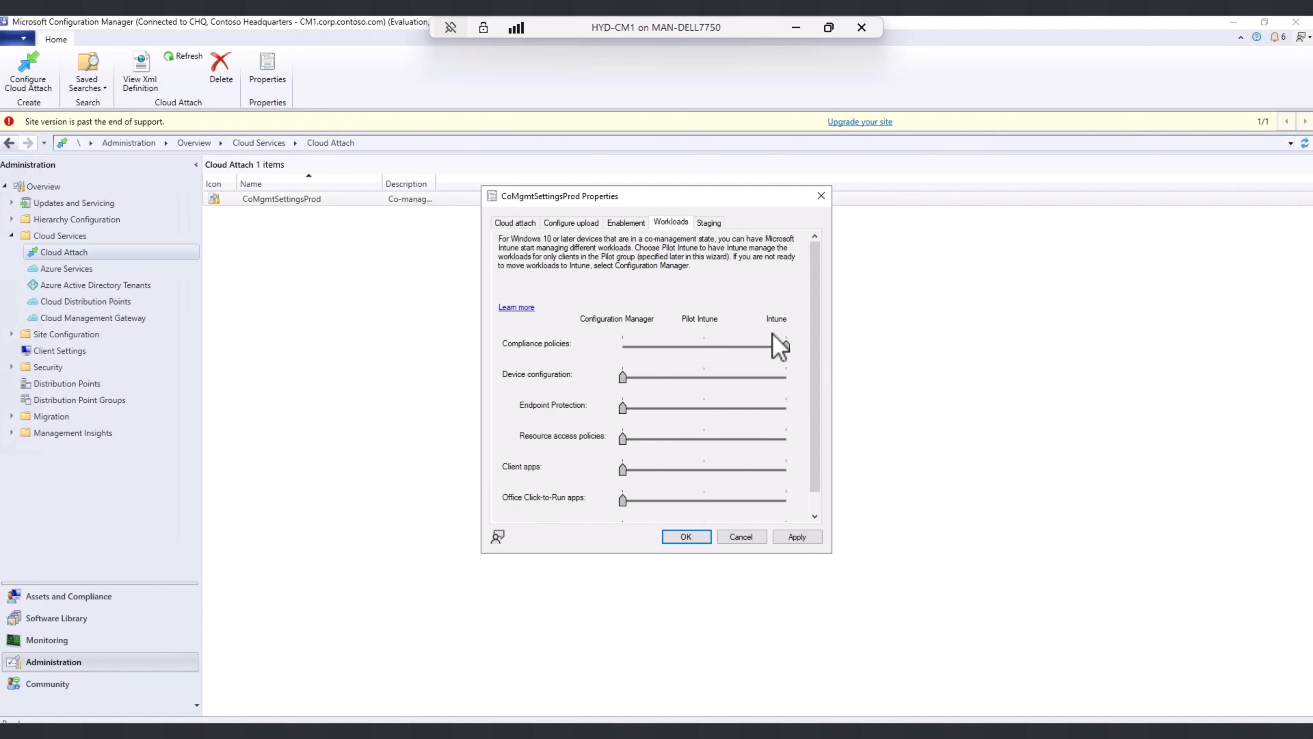
drag(786, 345, 707, 344)
click(709, 222)
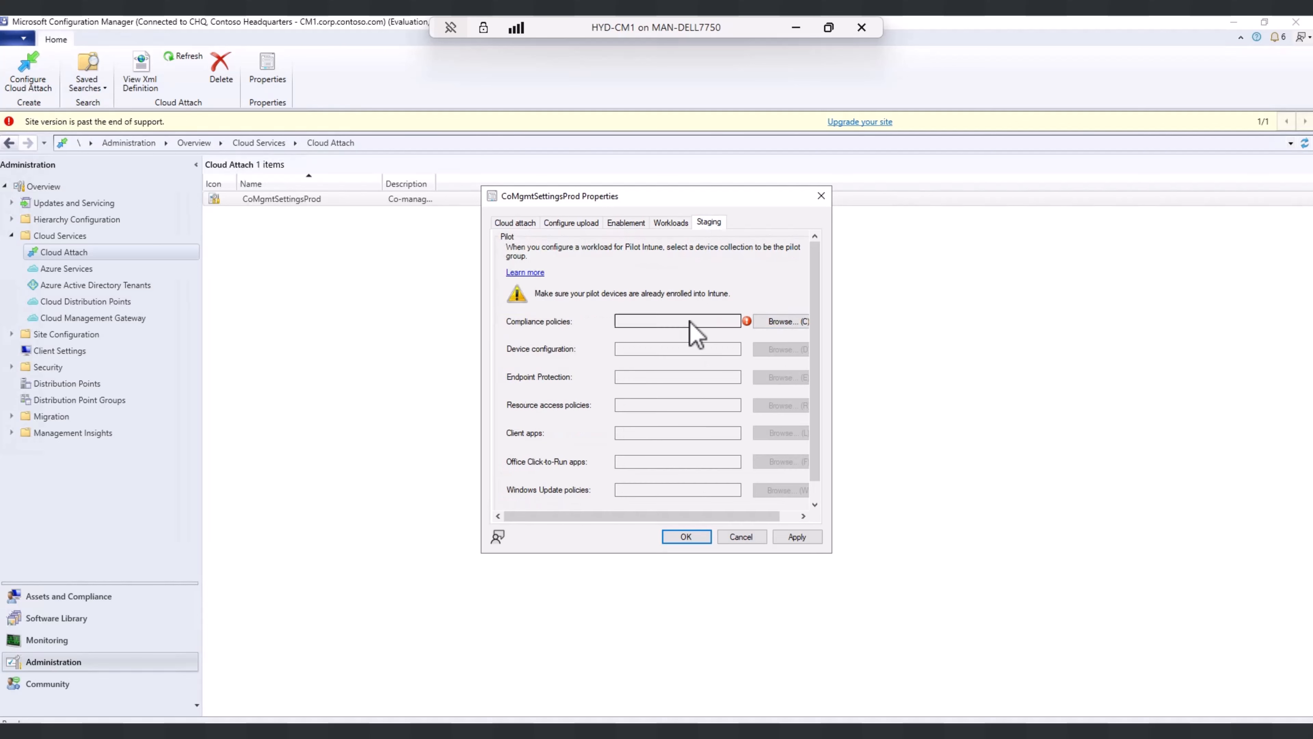
click(793, 325)
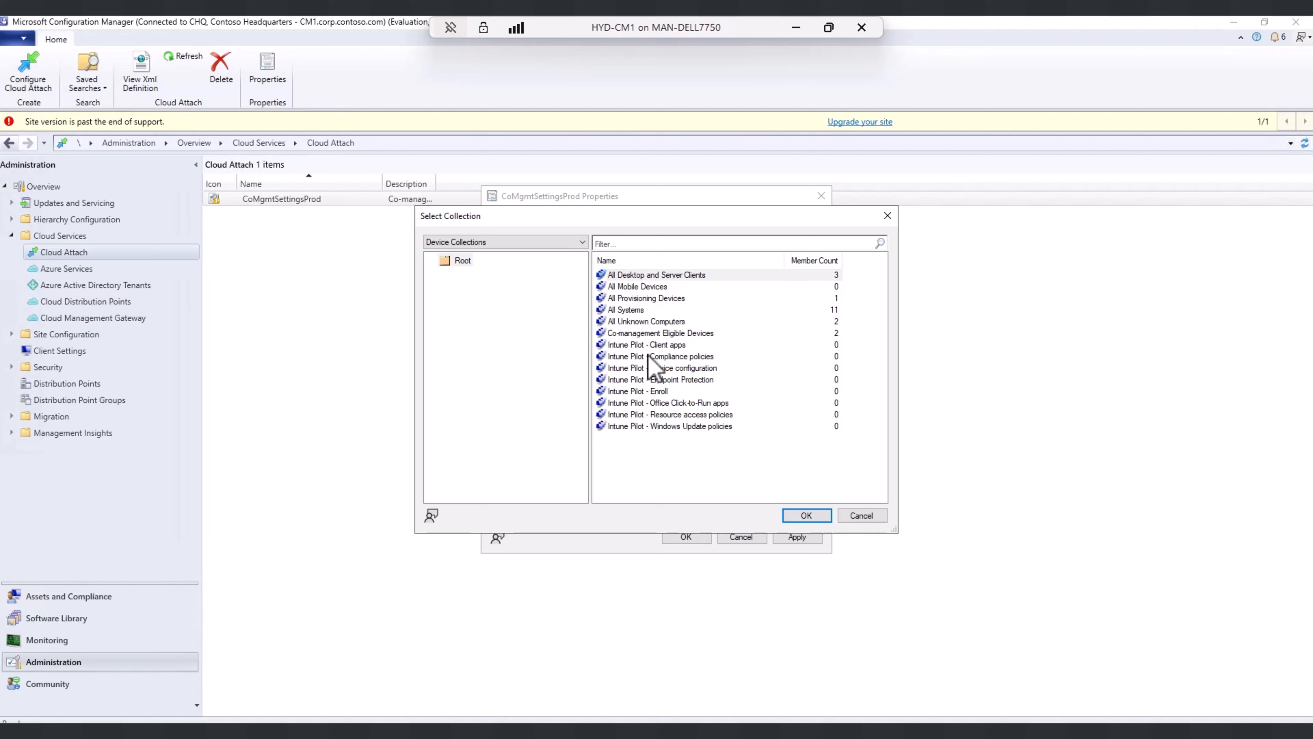
click(672, 357)
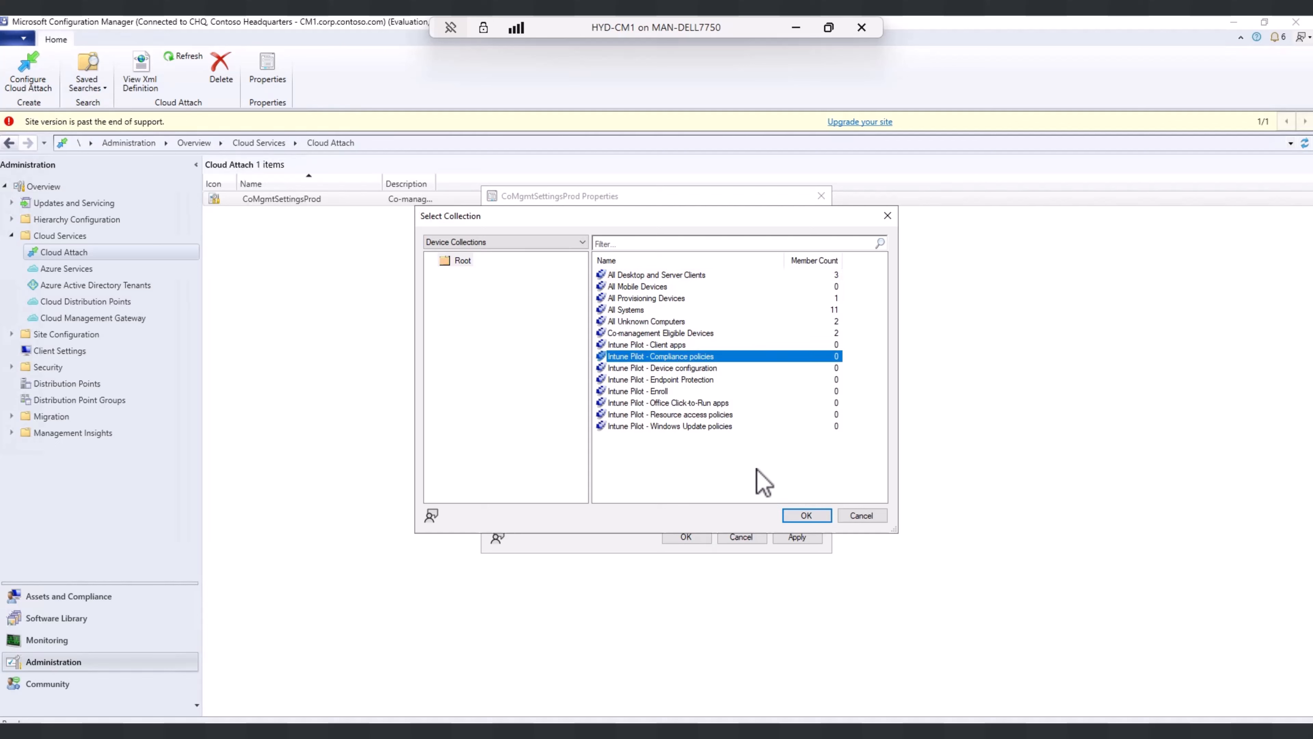
click(797, 516)
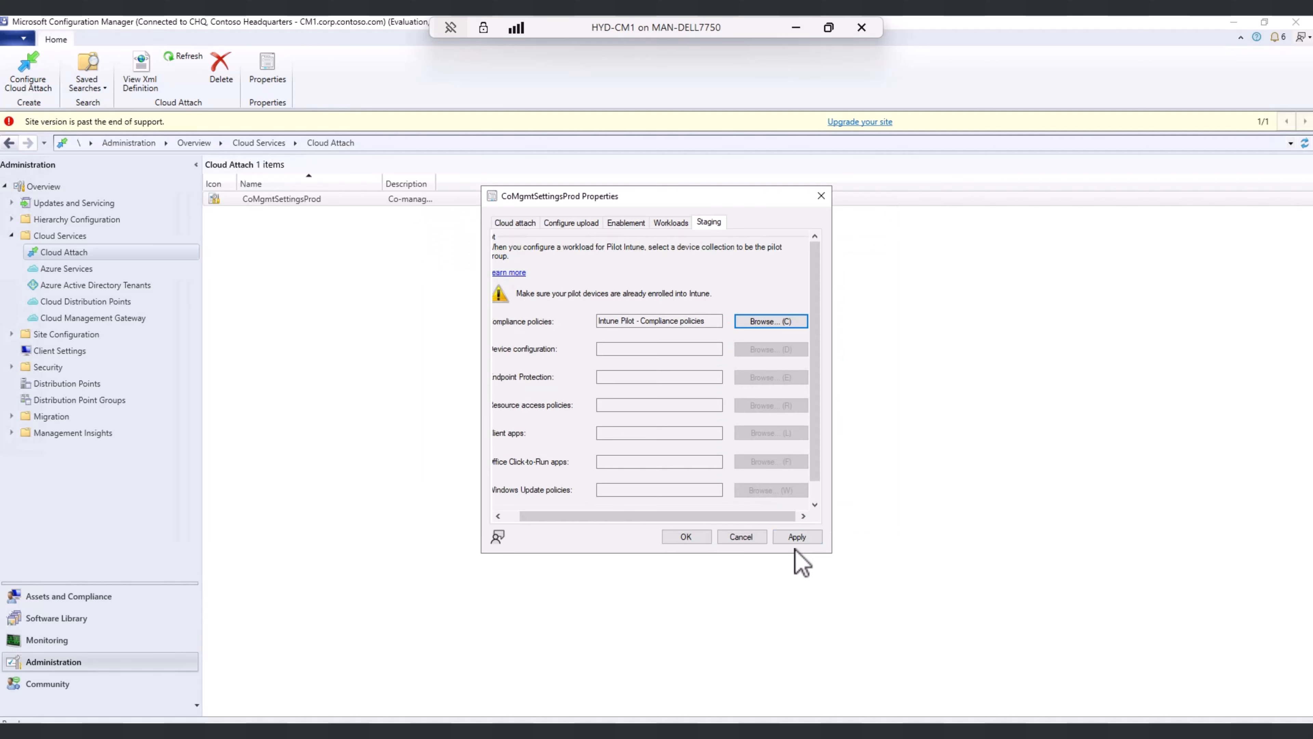
click(670, 222)
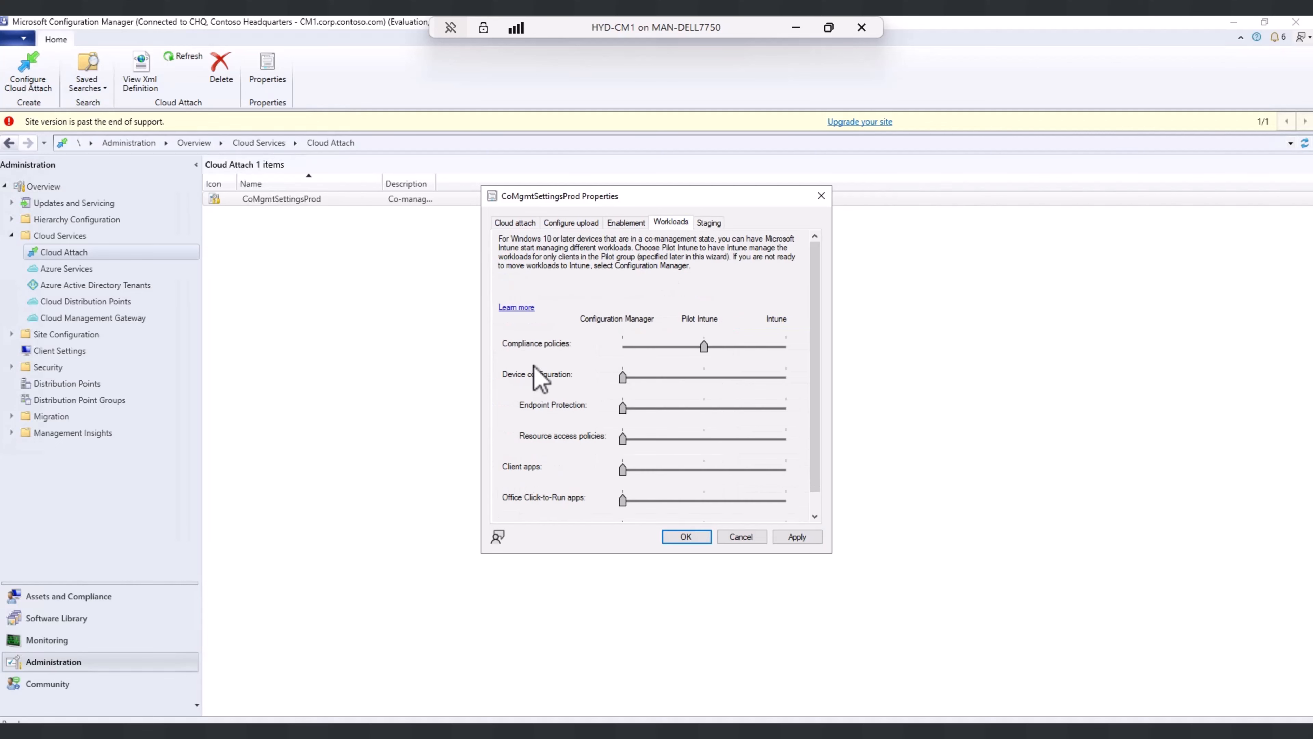
click(709, 225)
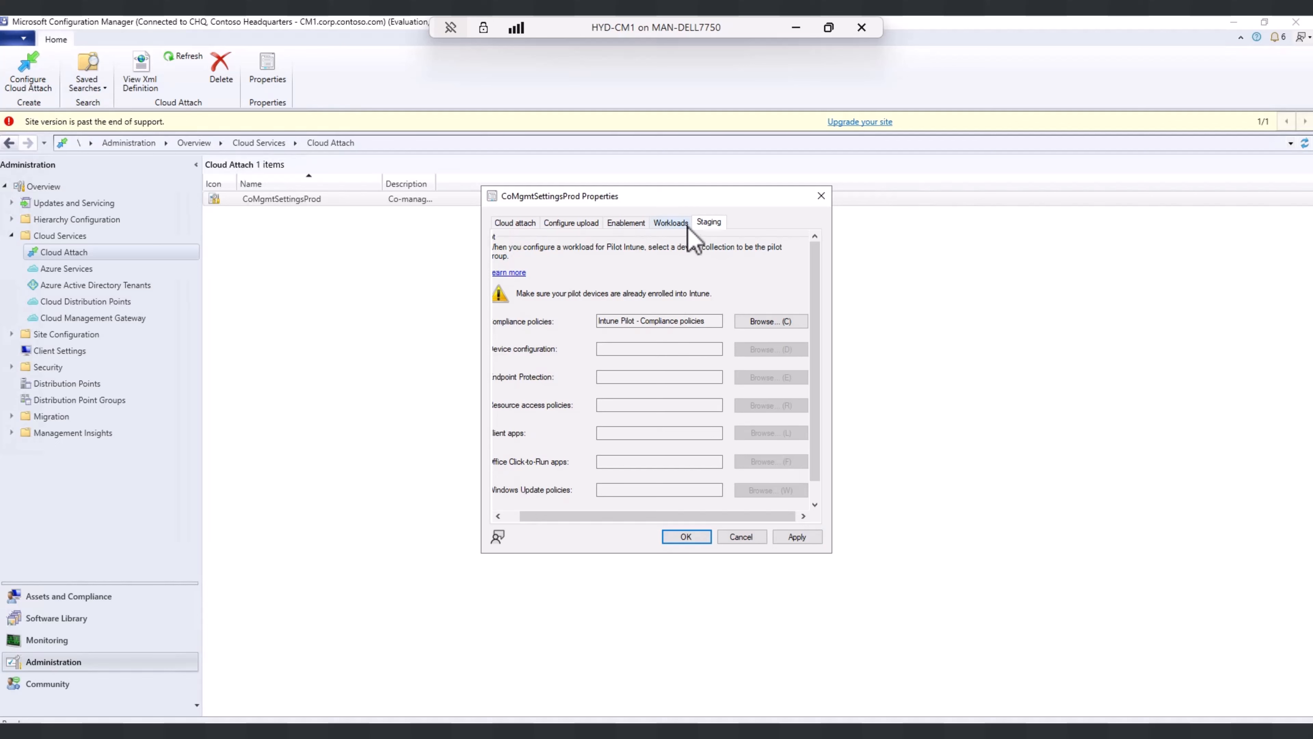
click(674, 224)
click(708, 223)
Set the Device configuration, Endpoint Protection, Resource access policies, Client apps, Office Click-to-Run apps and Windows Update policies workloads to Pilot Intune.
click(672, 223)
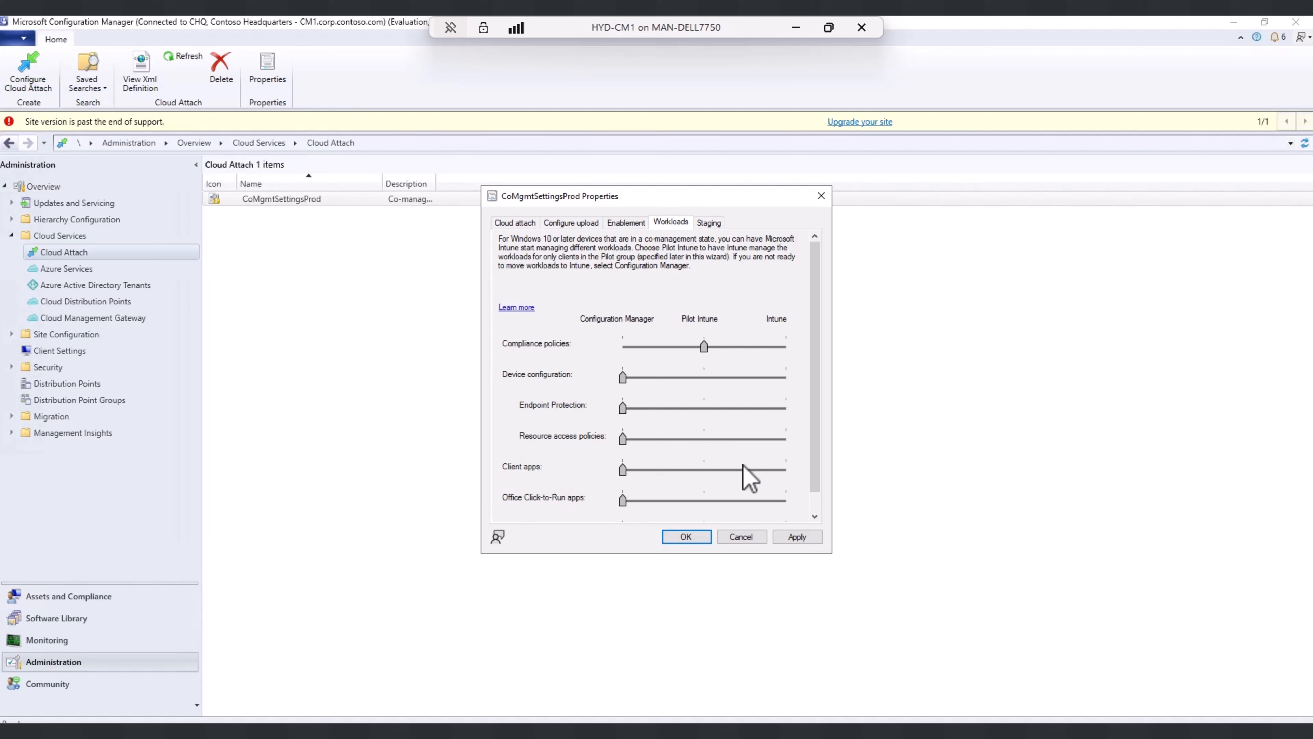
click(703, 377)
click(703, 408)
click(703, 438)
click(703, 470)
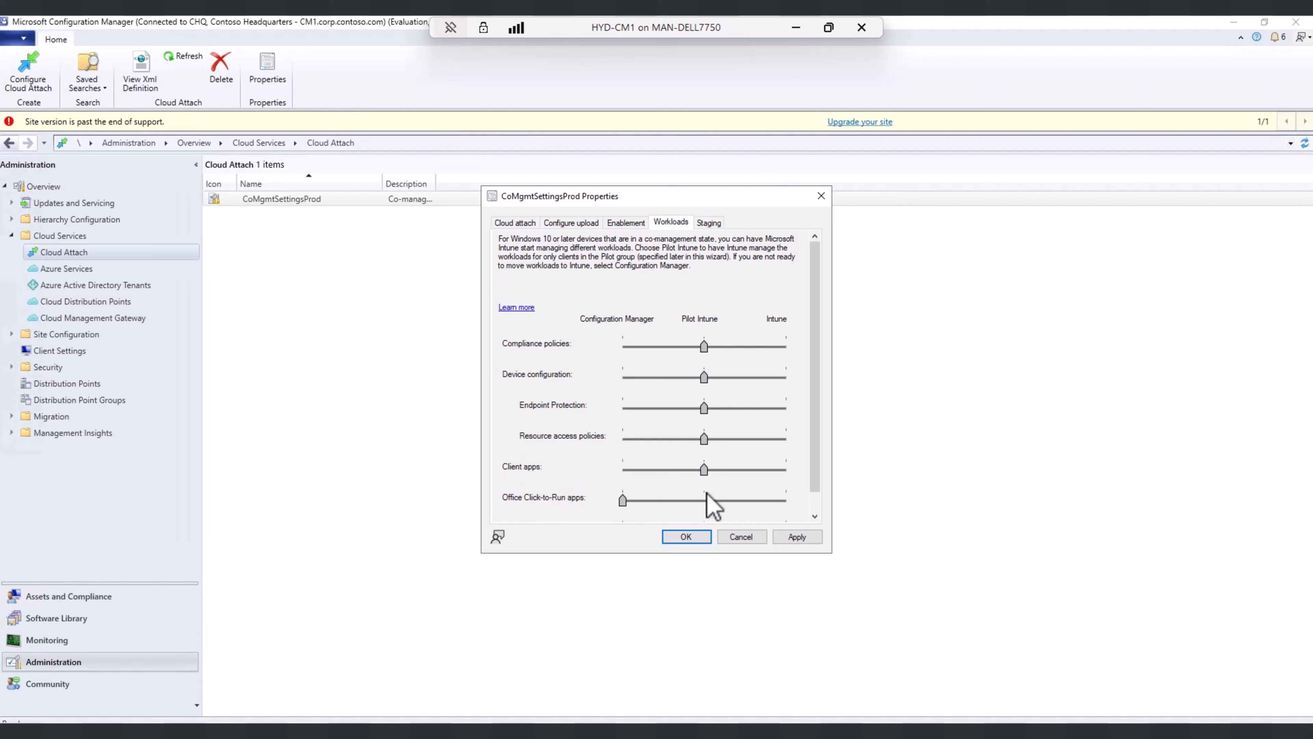
click(706, 496)
click(816, 516)
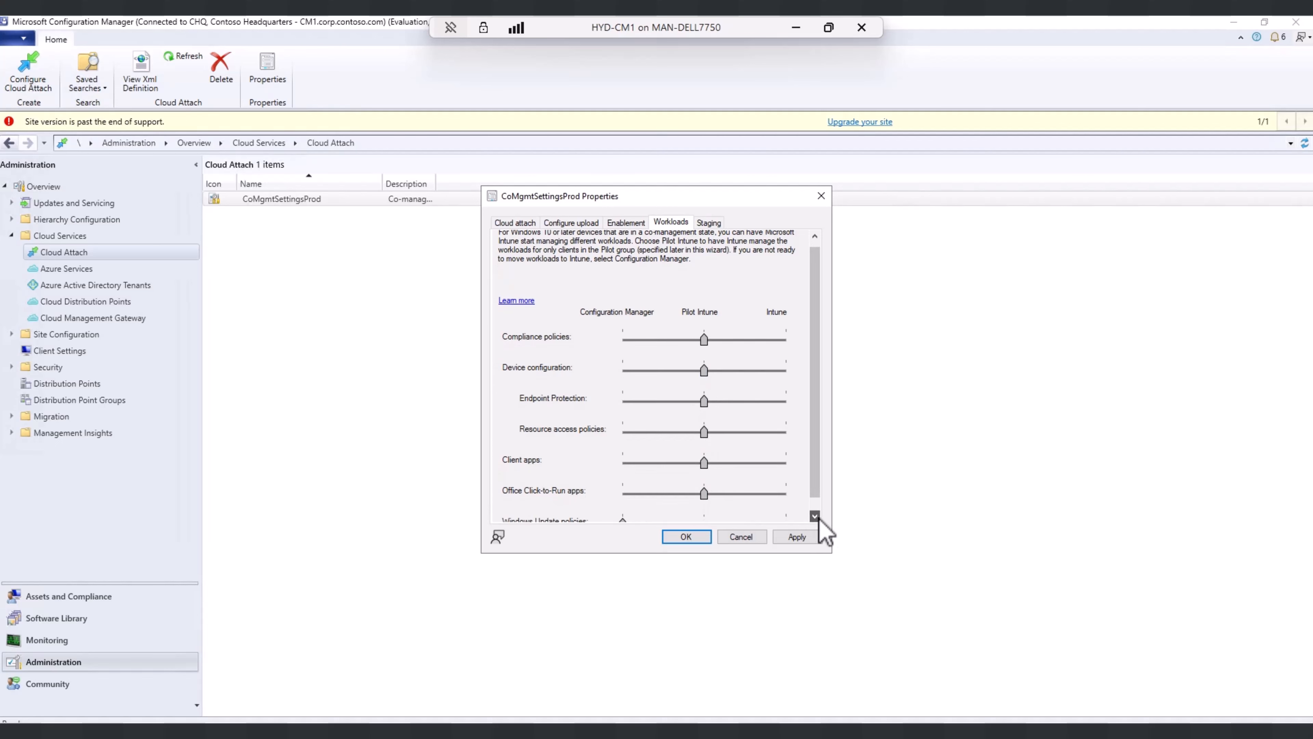
drag(817, 496, 816, 522)
click(704, 508)
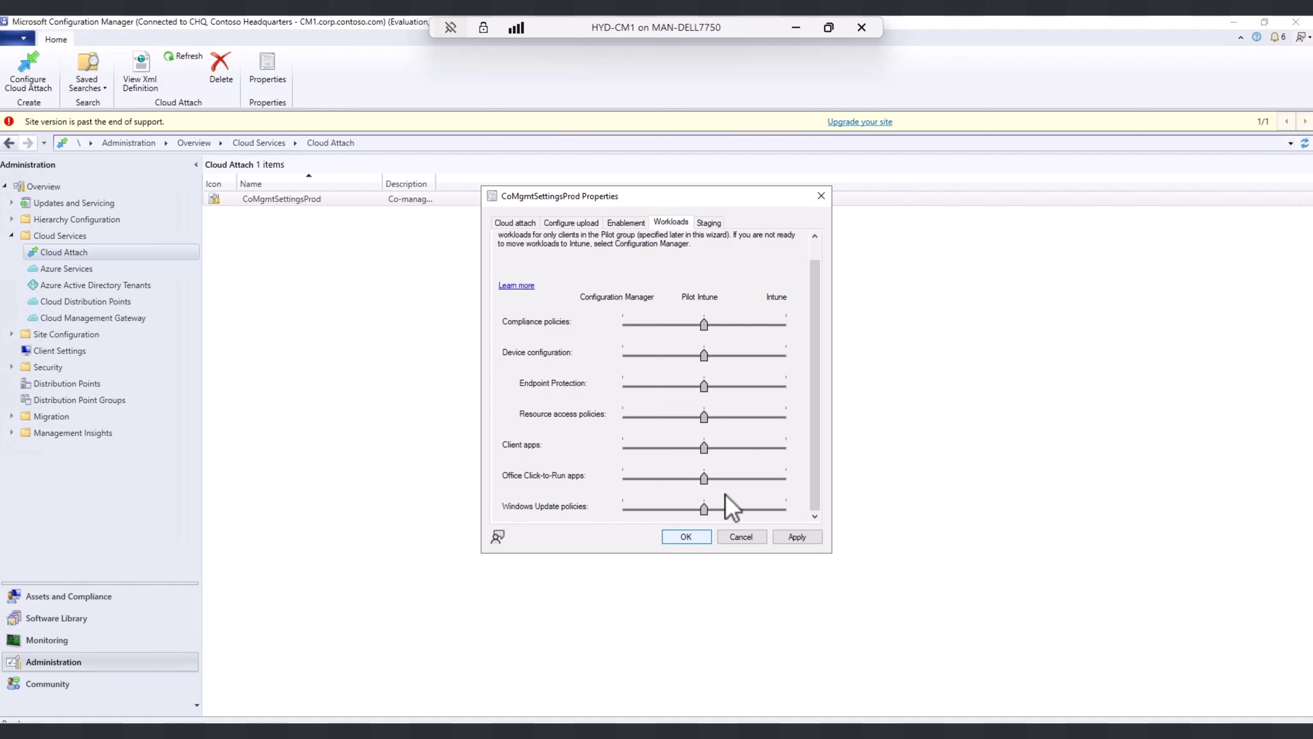
Assign the matching Intune Pilot collection to each remaining workload for staging, review the settings and save the co-management properties.
click(707, 222)
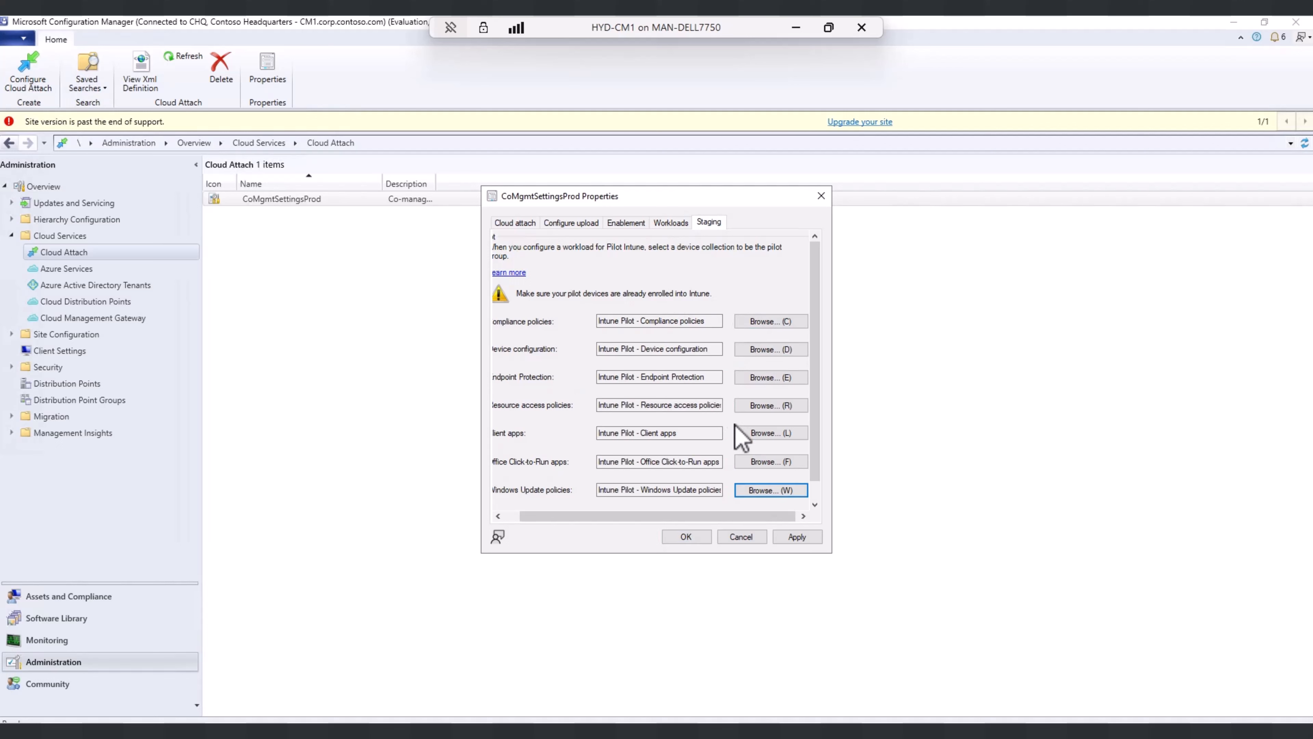
click(669, 221)
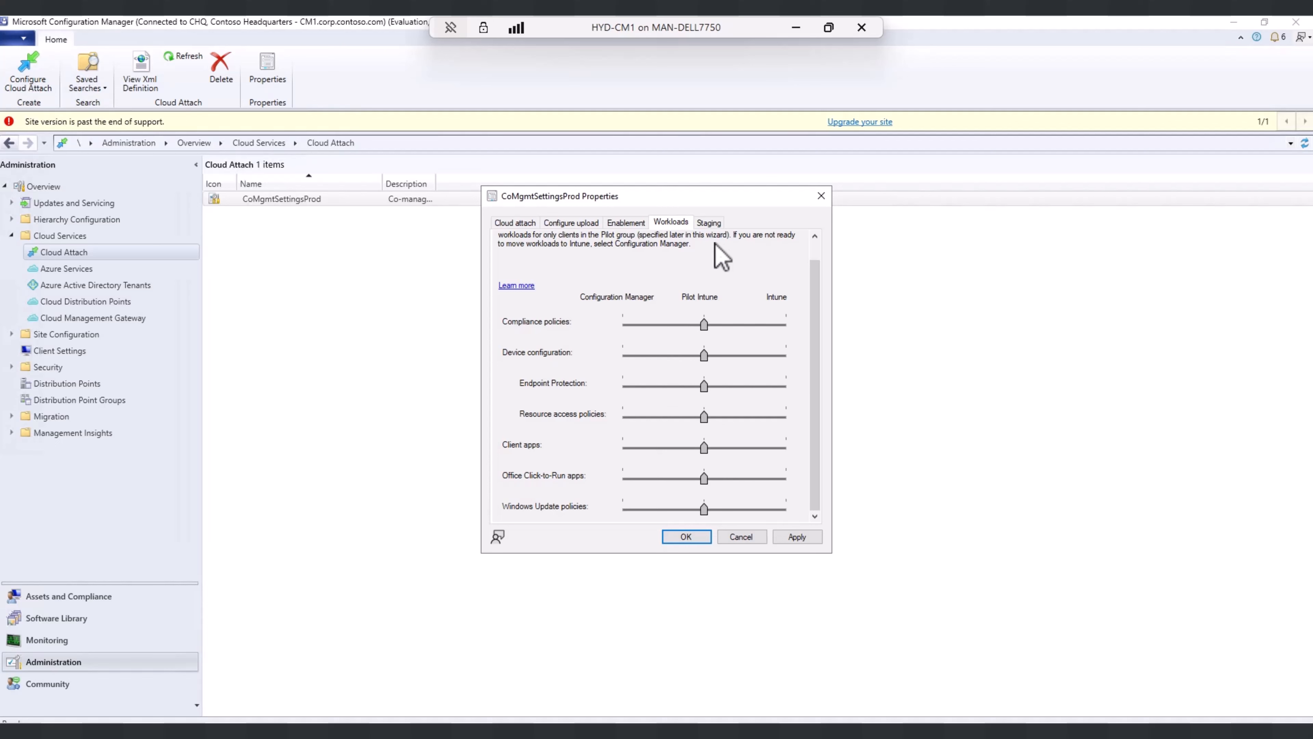
click(711, 223)
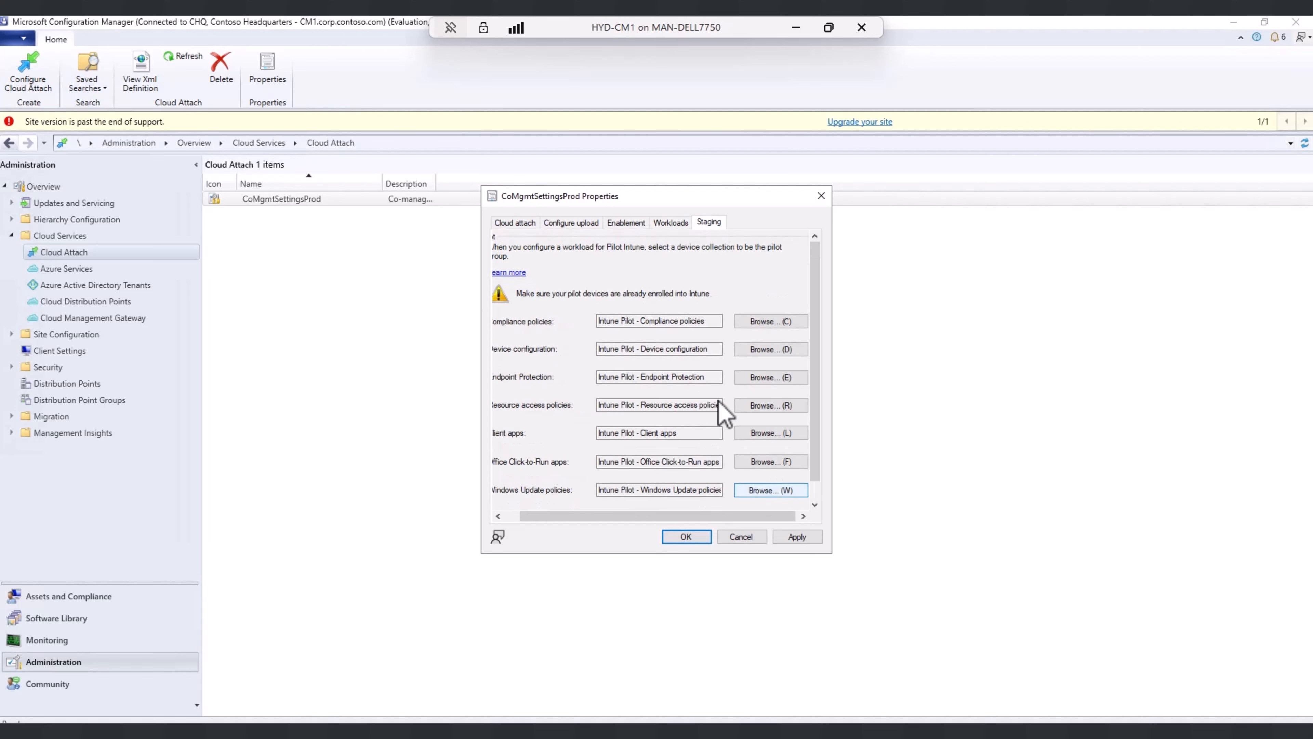
click(627, 222)
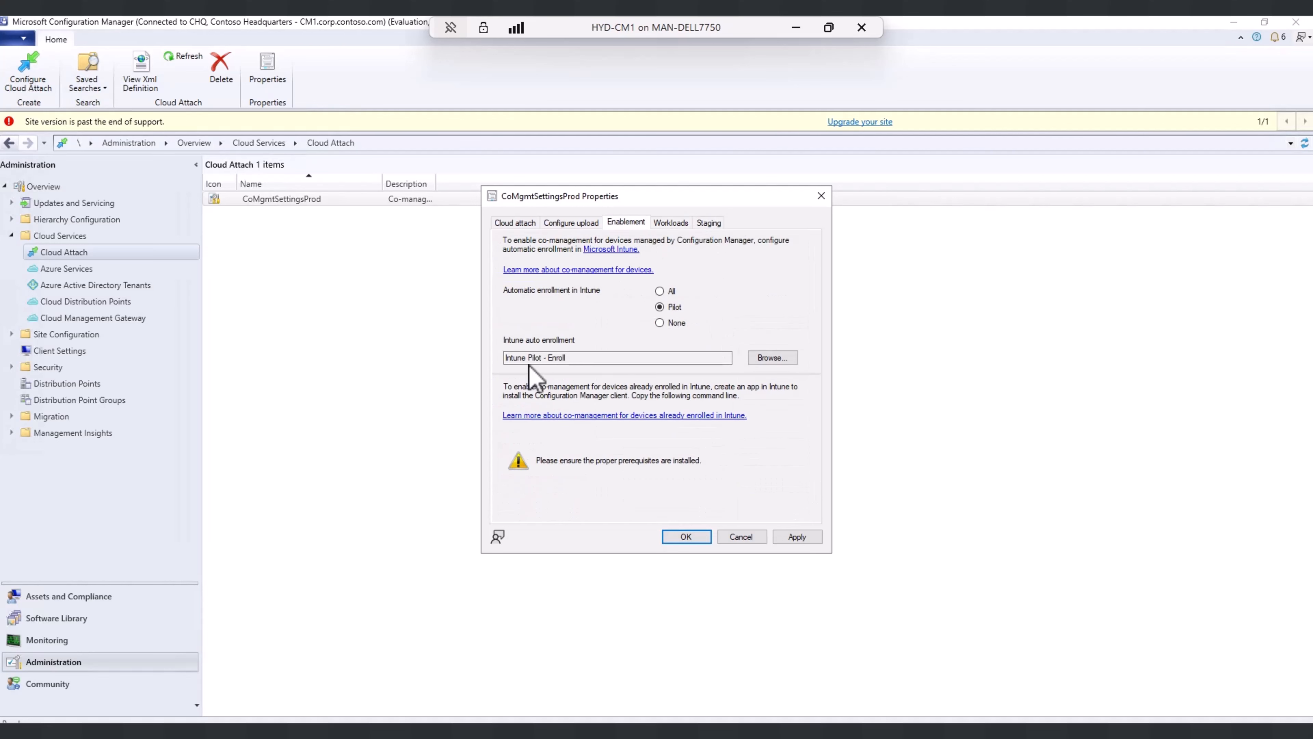
click(571, 222)
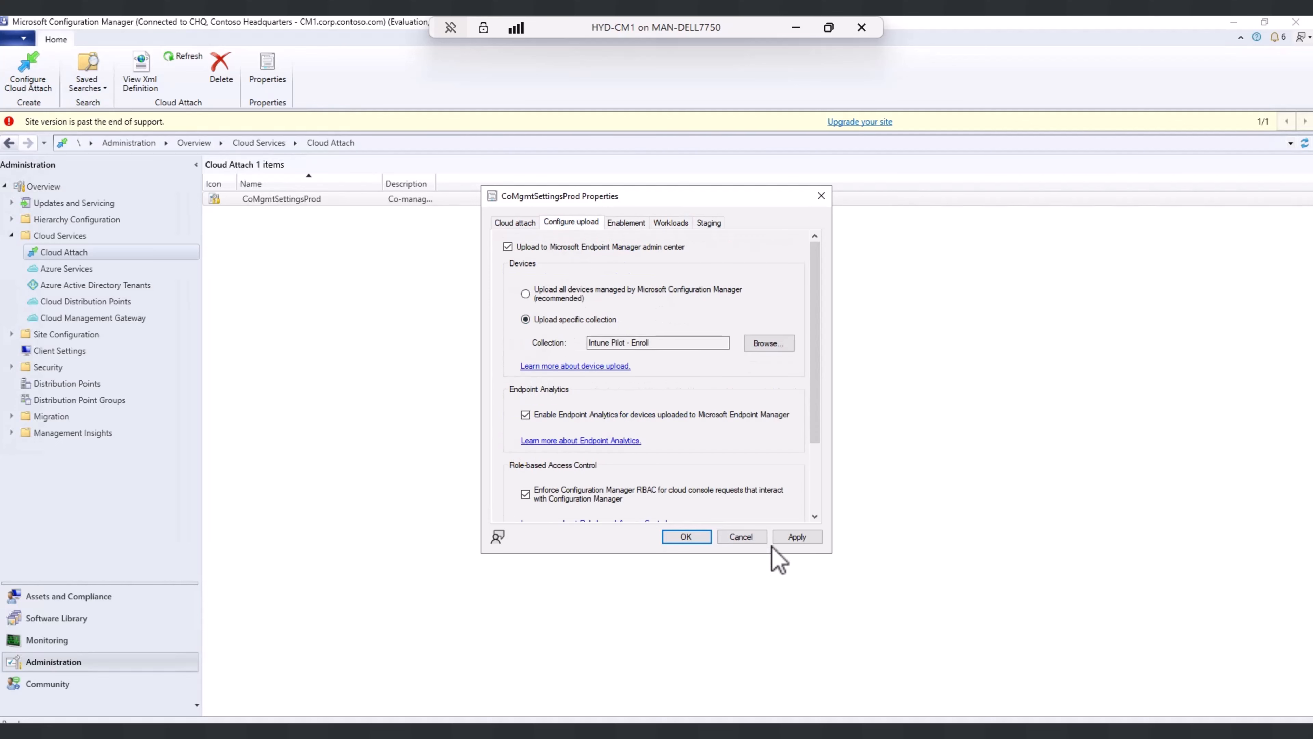
click(686, 537)
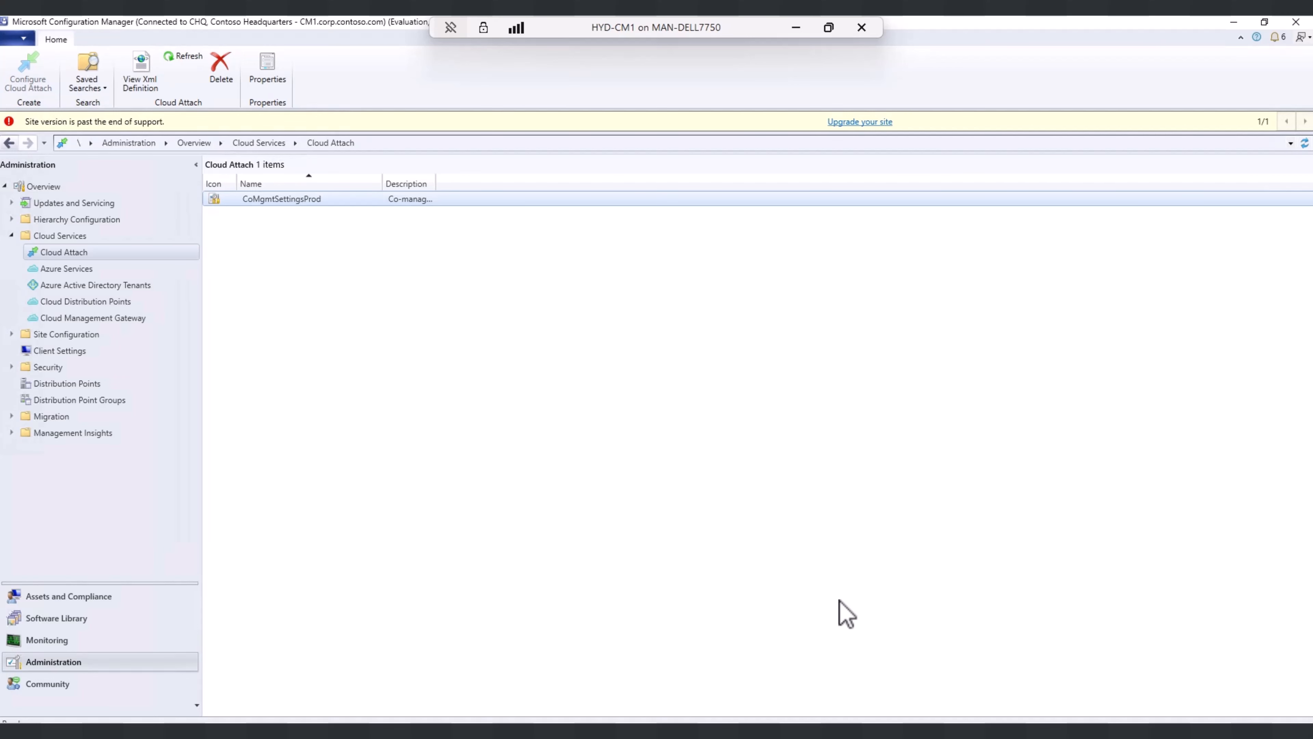
Add the CLIENT1 device to the existing device collection Intune Pilot - Enroll.
click(130, 596)
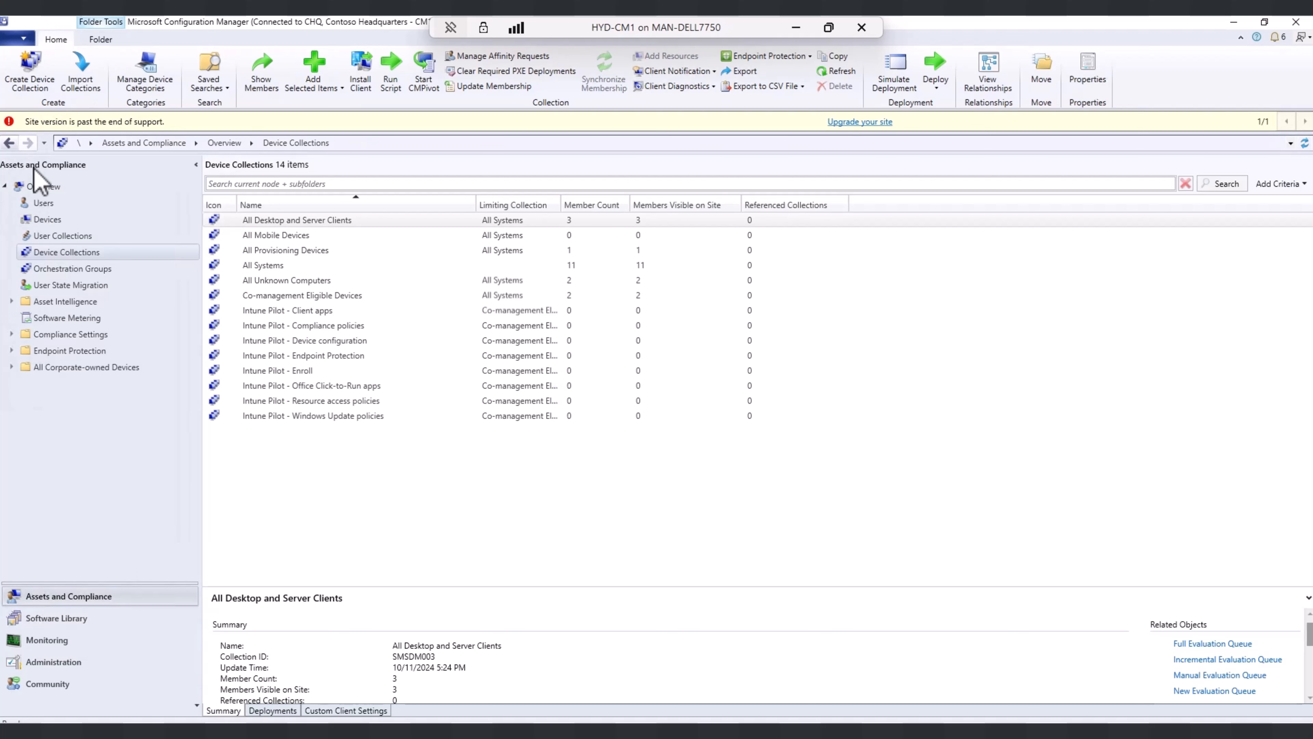
click(50, 224)
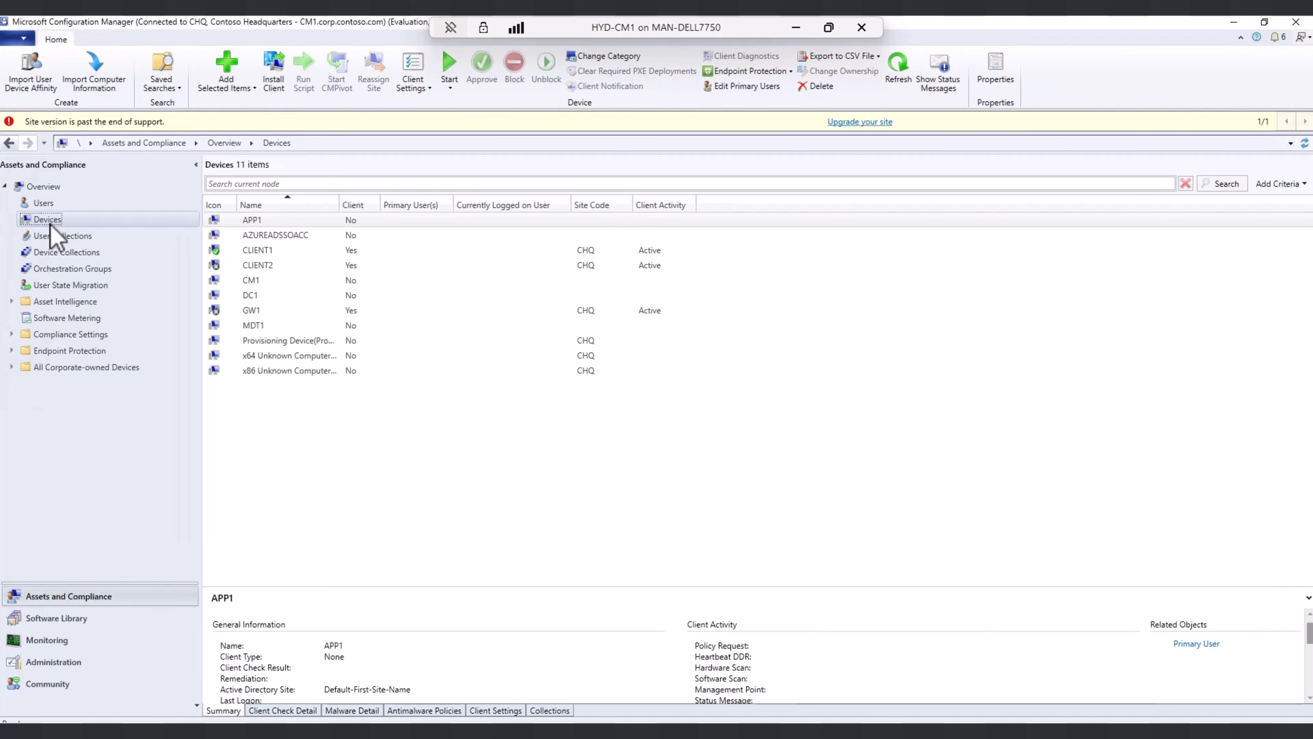
click(266, 252)
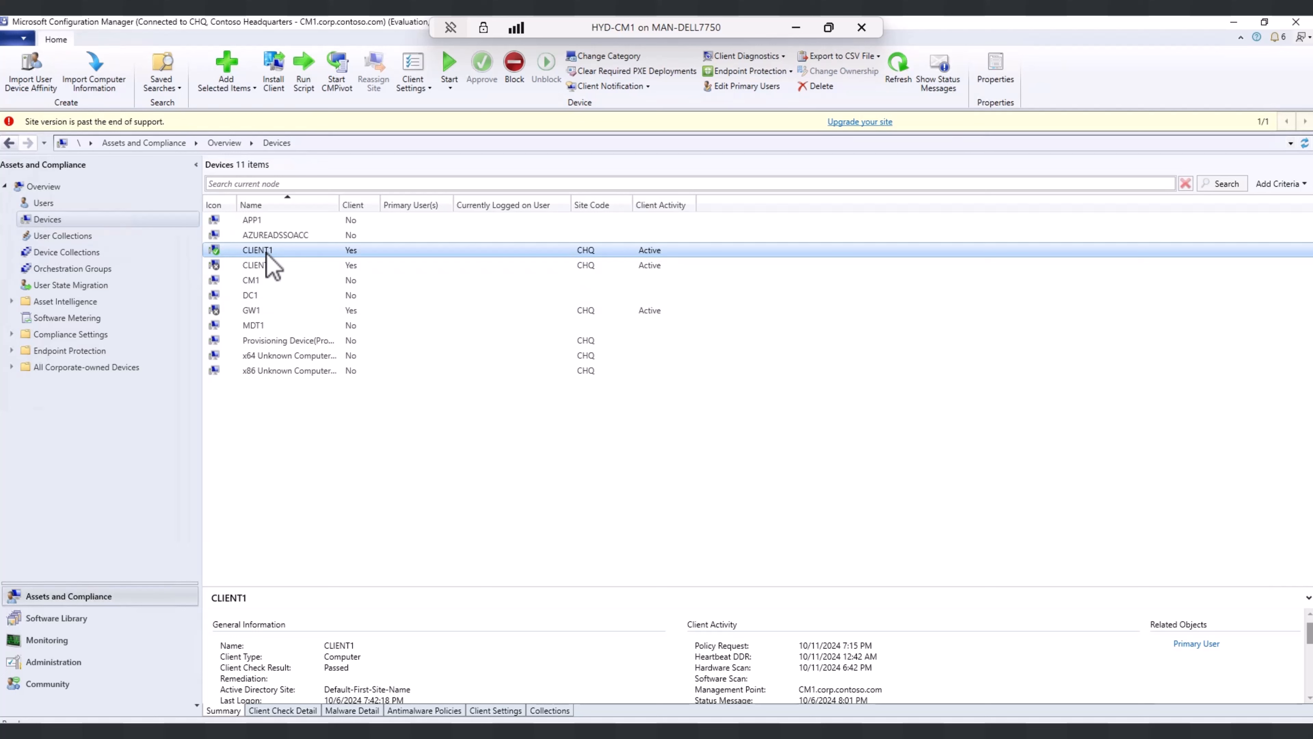
right_click(283, 251)
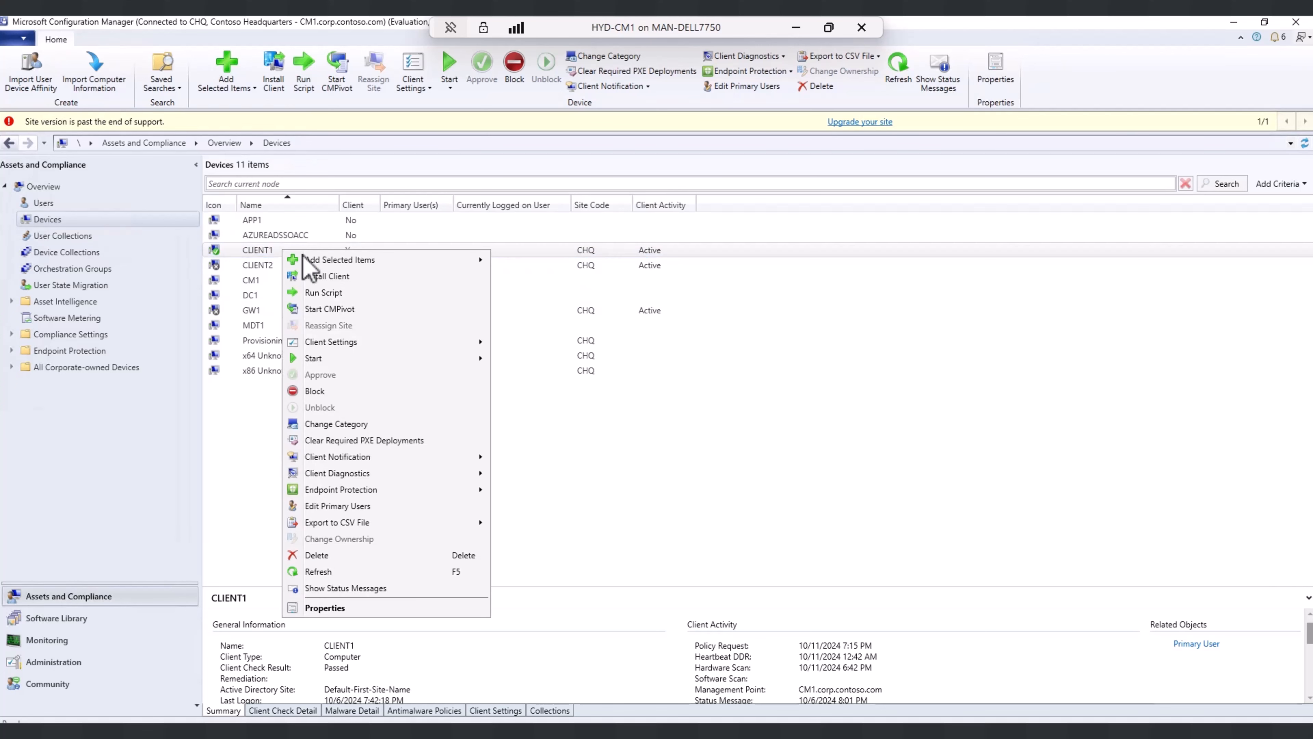
mouse_move(341, 261)
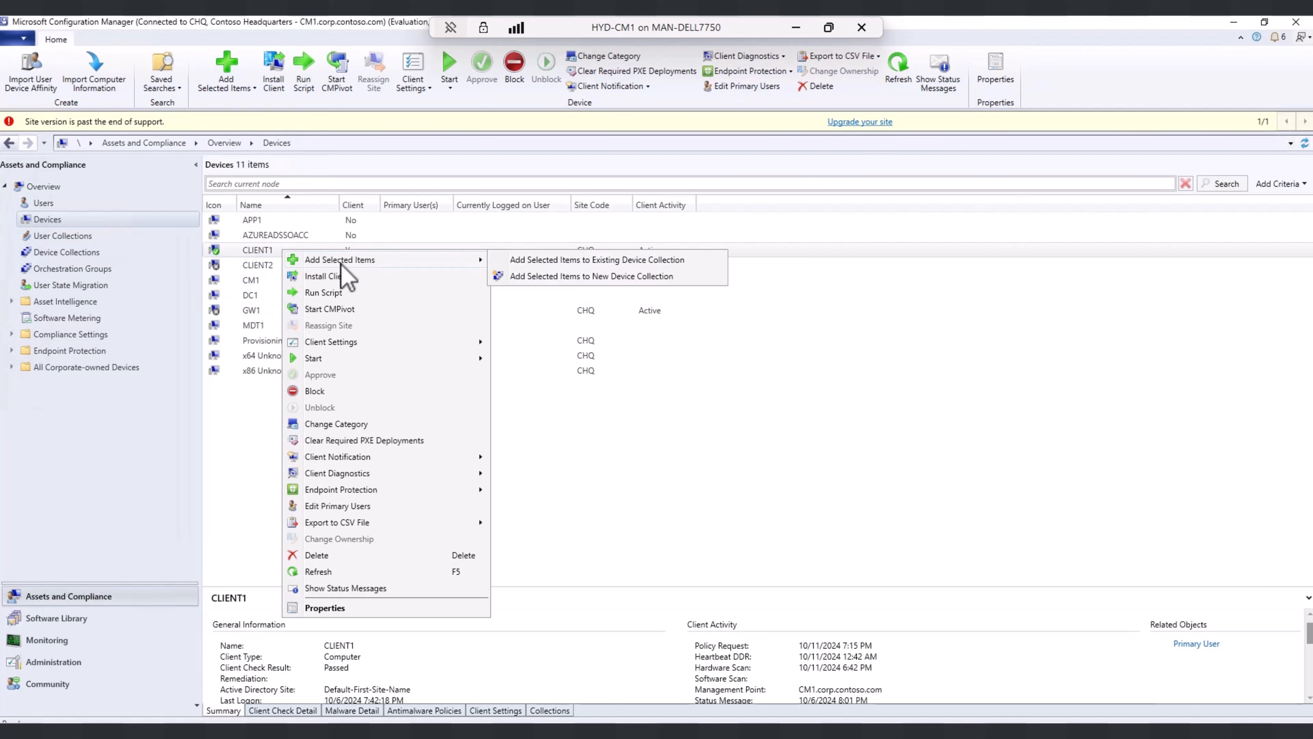
click(565, 261)
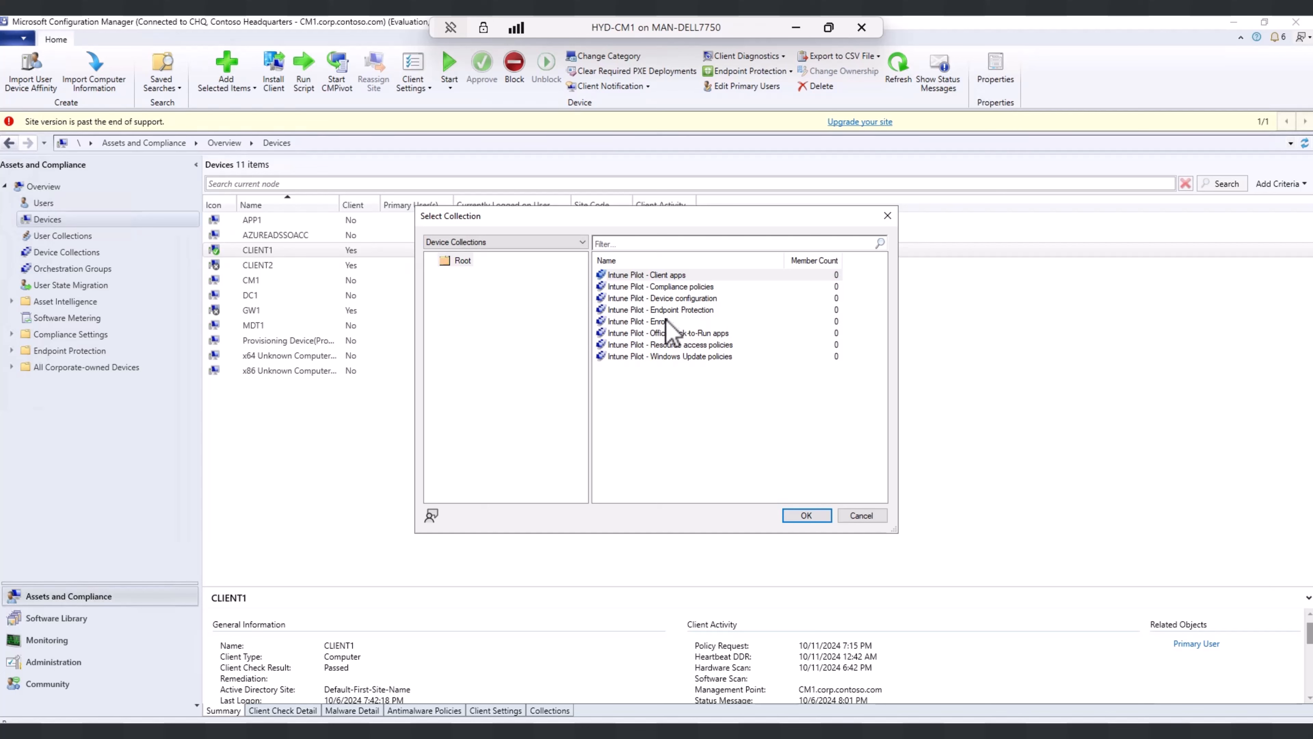
click(663, 323)
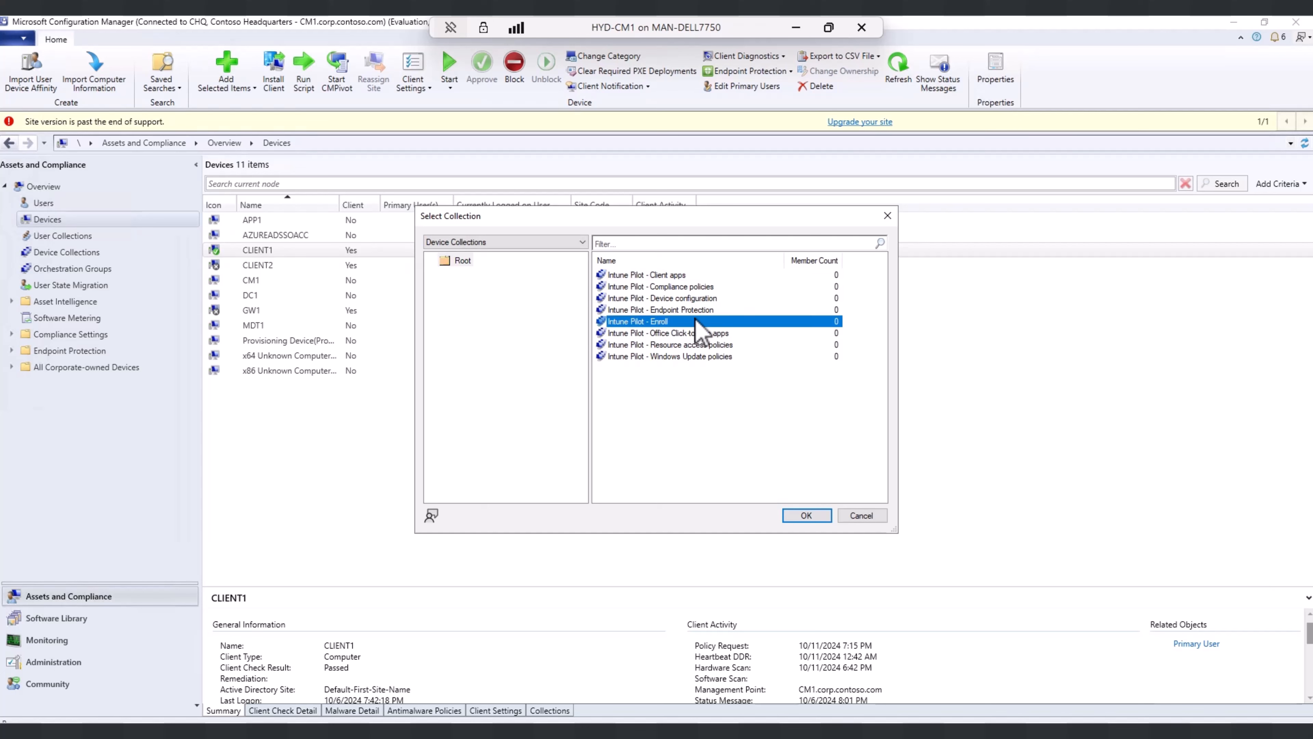
click(806, 515)
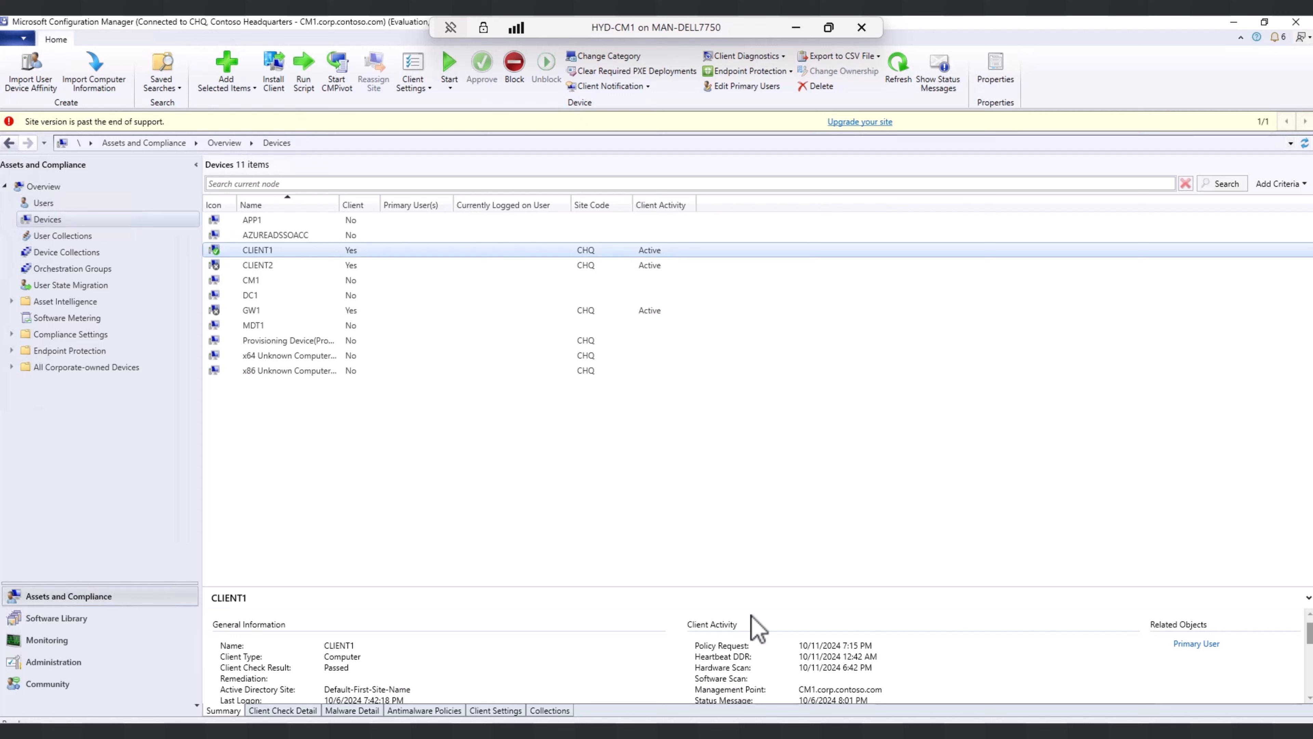
Add the CLIENT1 device to the existing device collection Intune Pilot - Client apps.
right_click(324, 249)
mouse_move(356, 259)
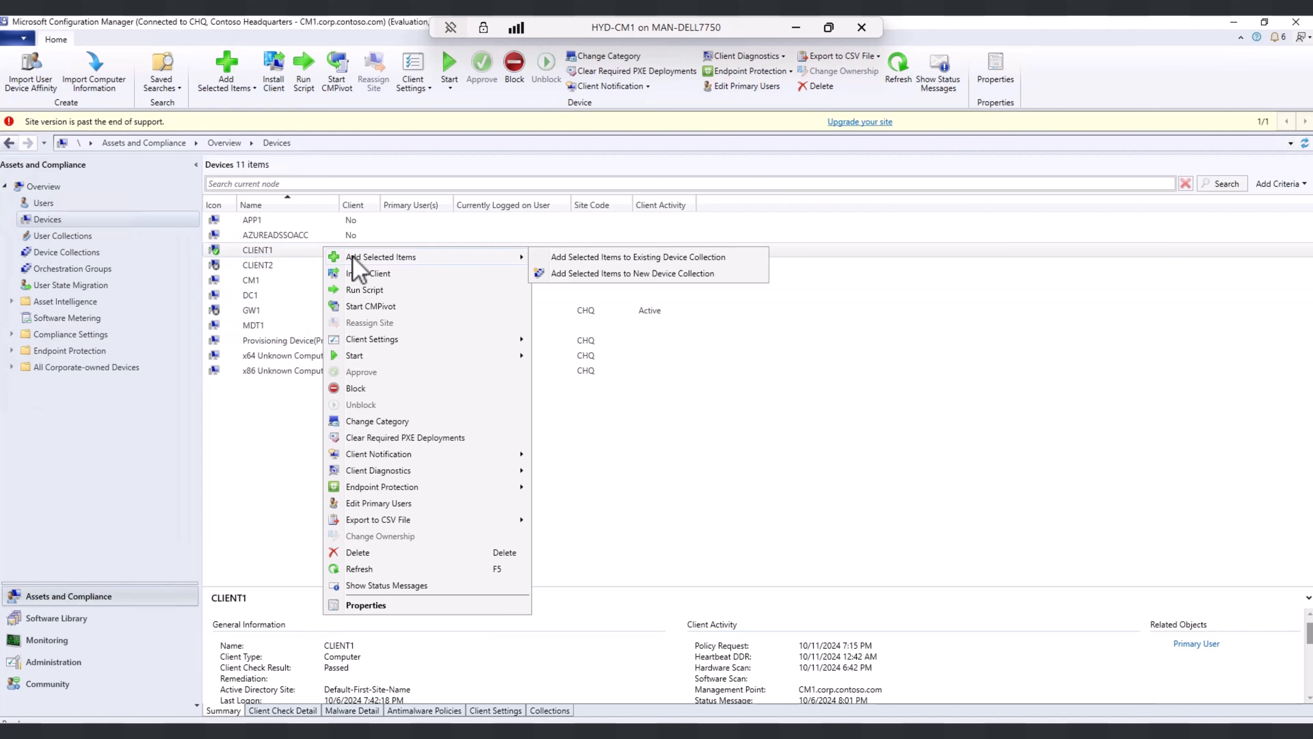
click(561, 257)
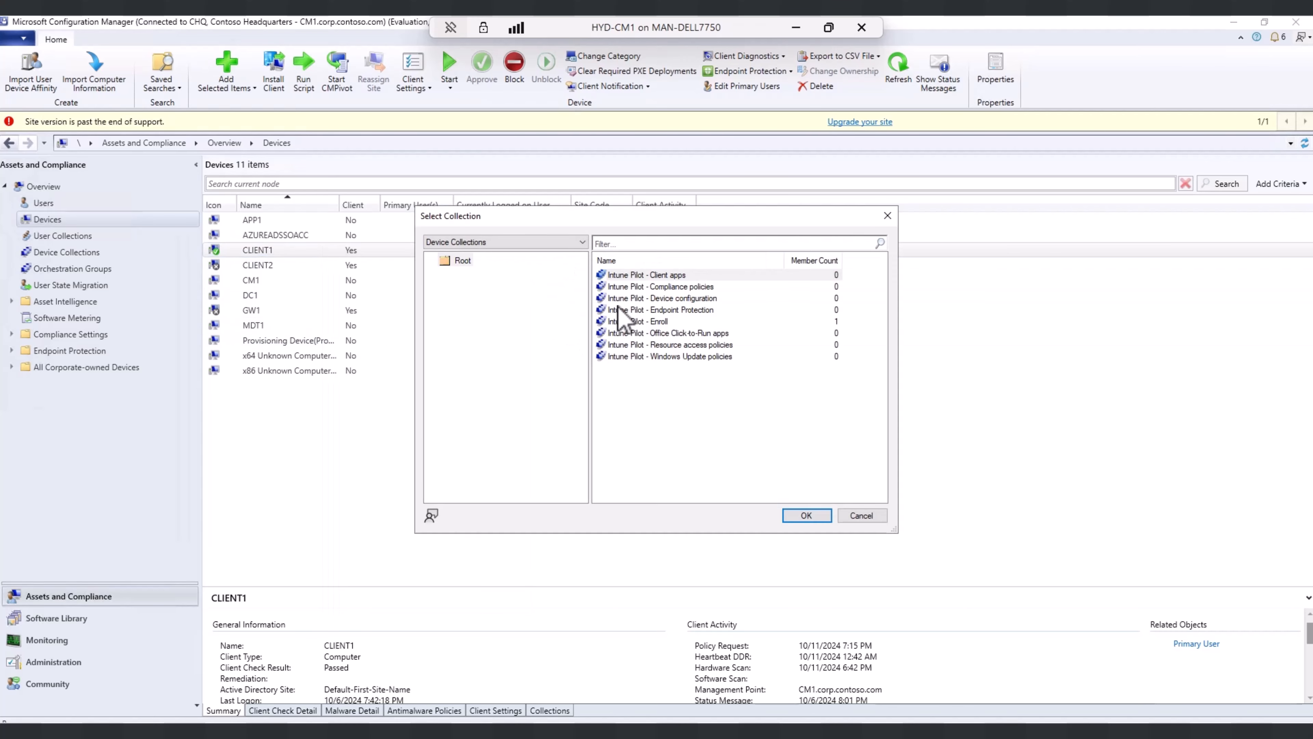
click(678, 275)
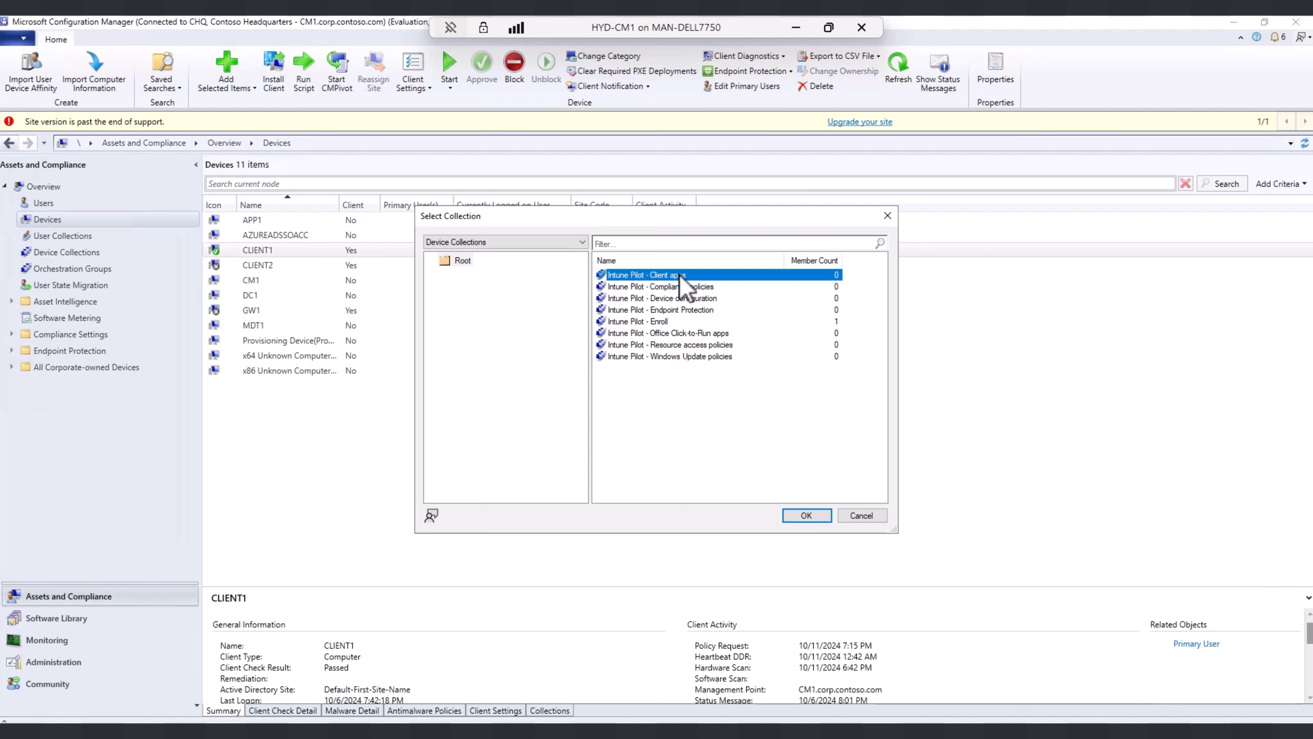
click(804, 515)
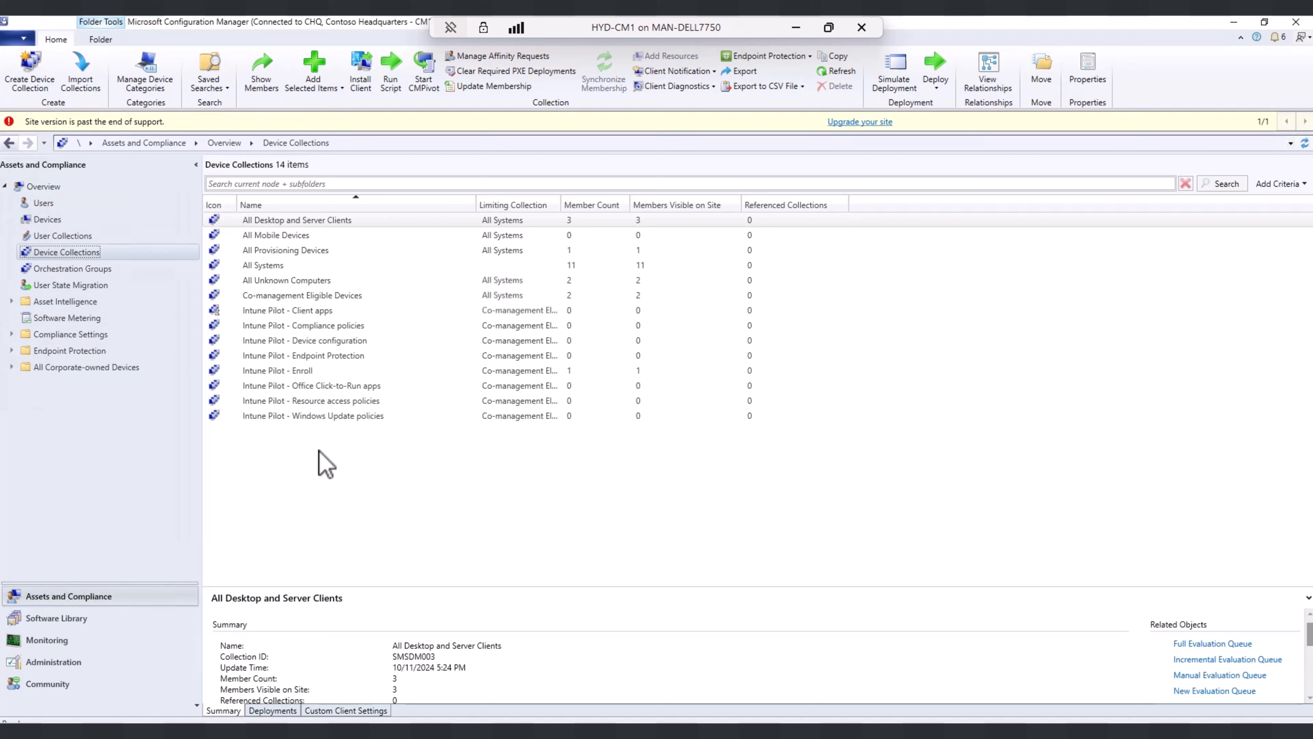
Update the membership of the Intune Pilot - Enroll and Intune Pilot - Client apps device collections.
right_click(304, 372)
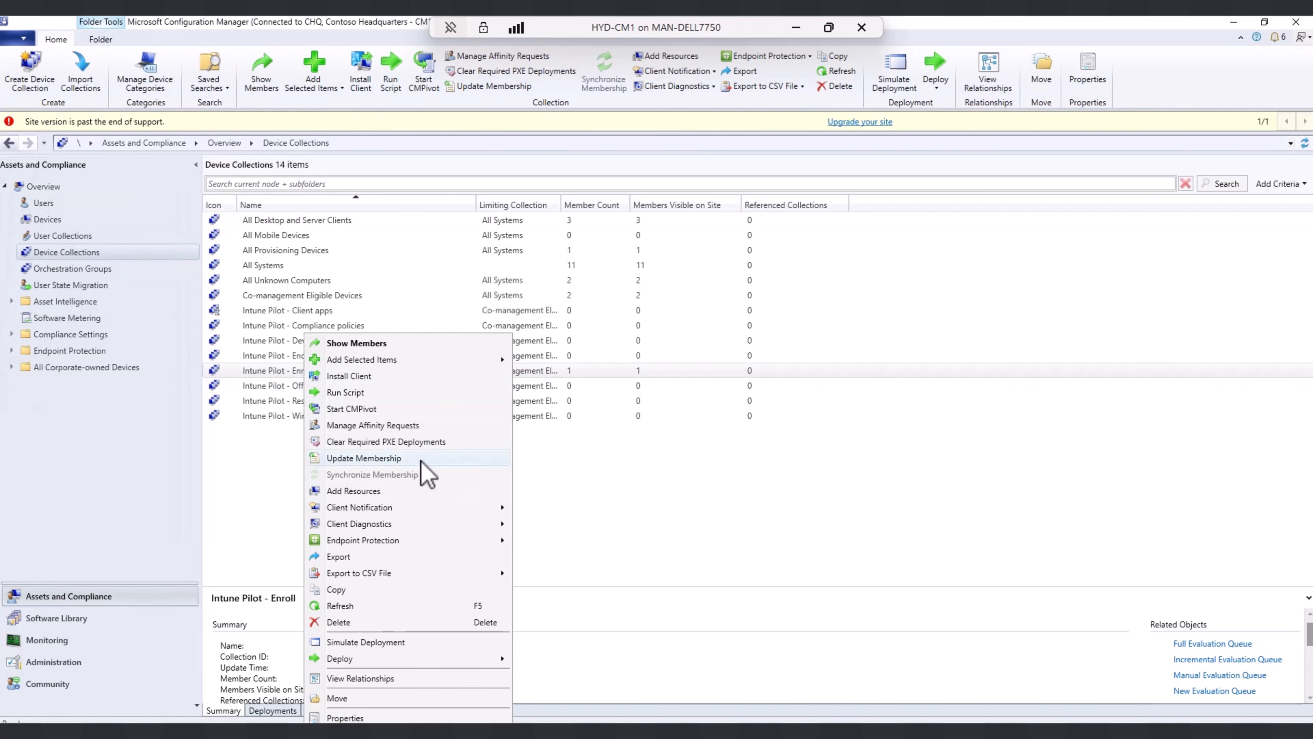
click(393, 458)
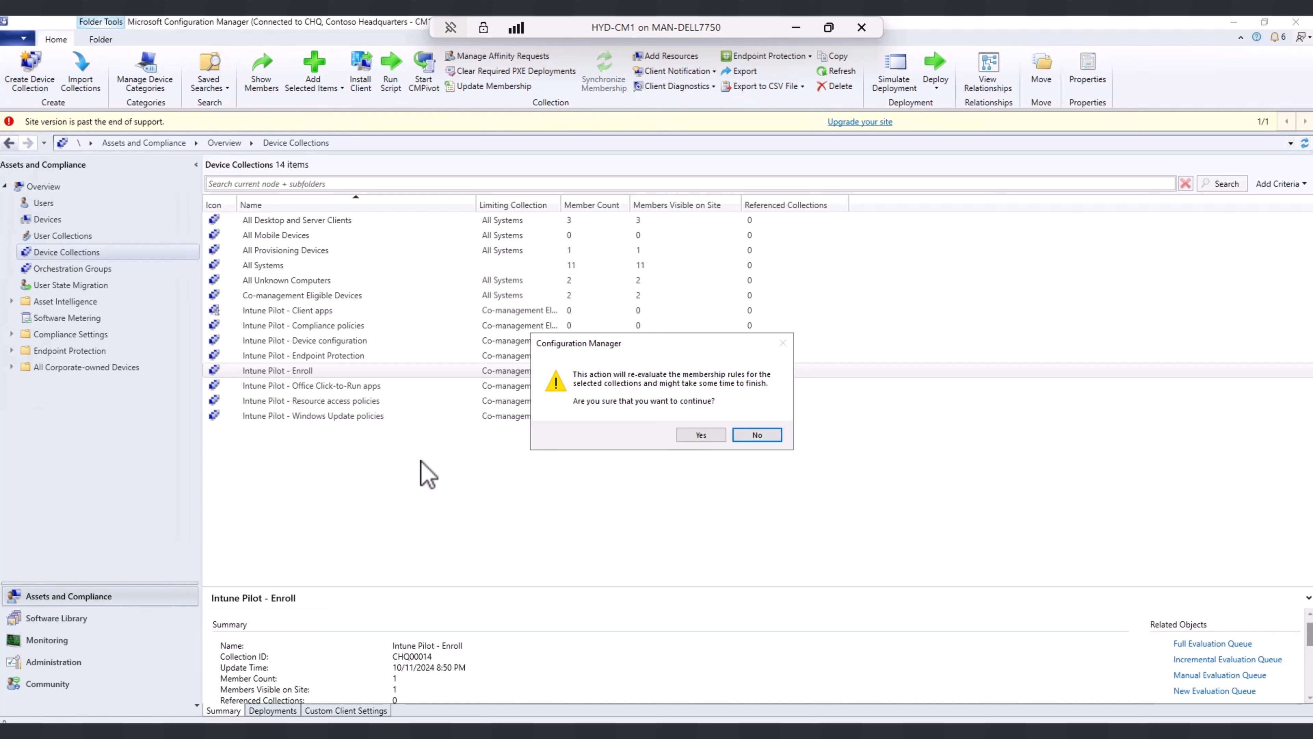
click(692, 436)
click(342, 311)
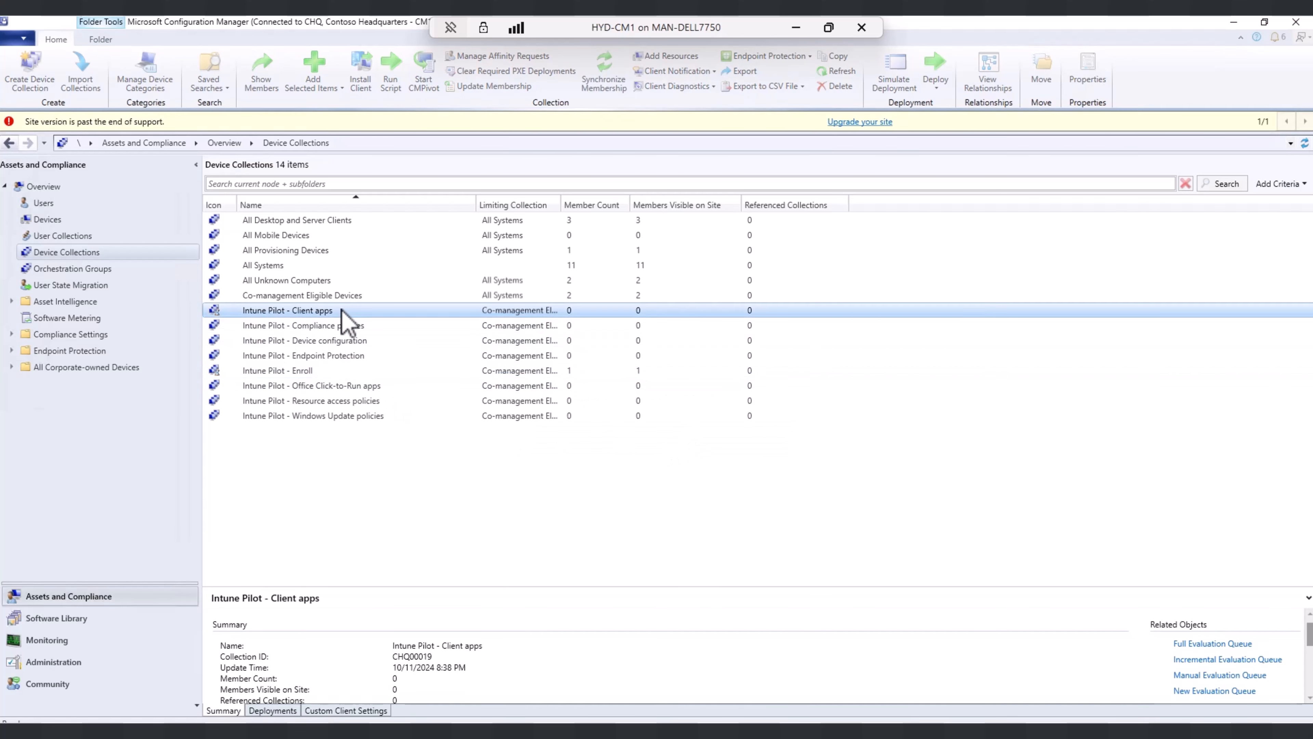
right_click(342, 310)
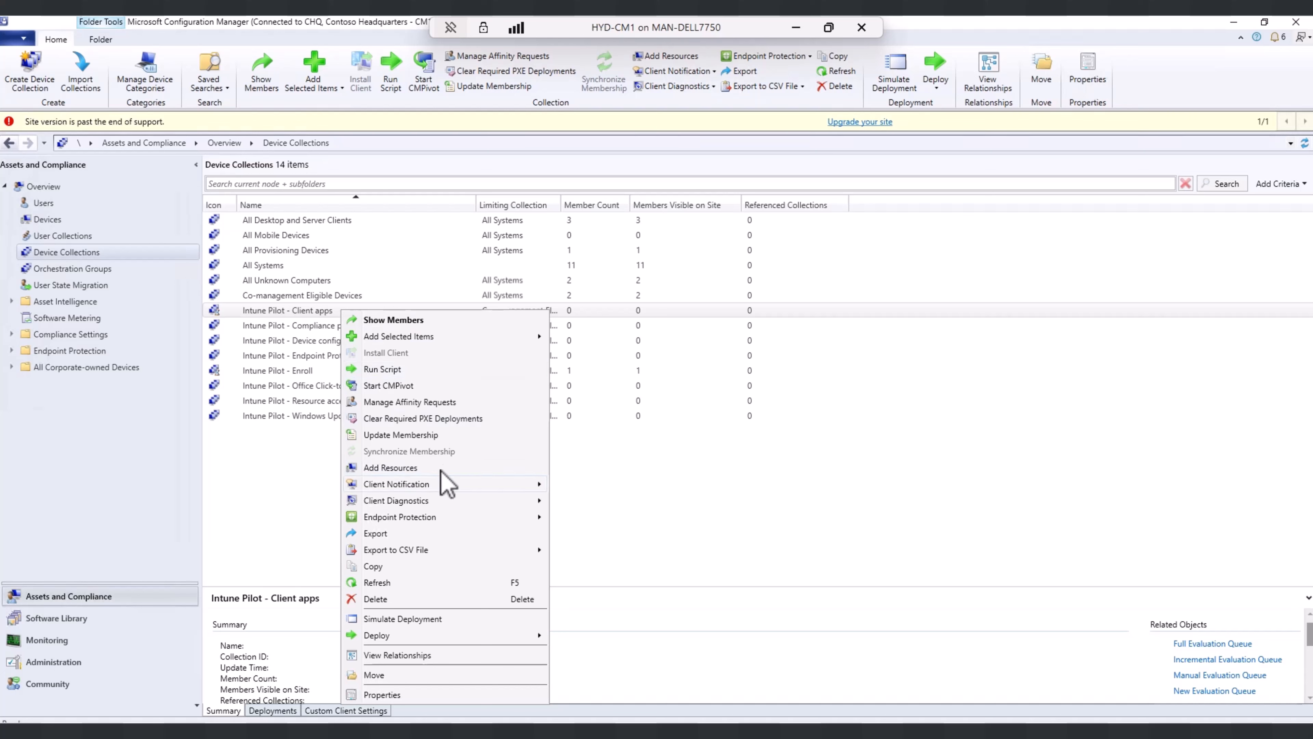
click(454, 435)
click(697, 436)
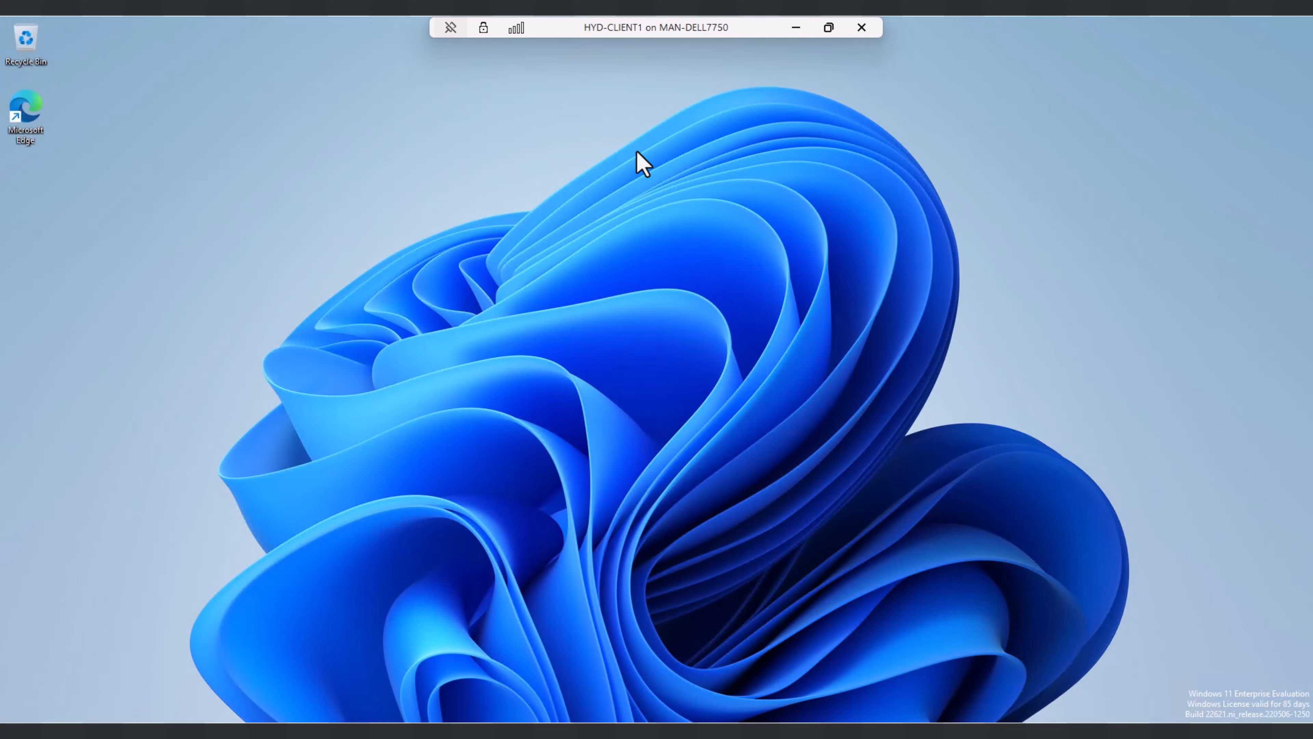
On CLIENT1, open the Configuration Manager client properties and check the co-management status and co-management capabilities value.
key(super+r)
key(Return)
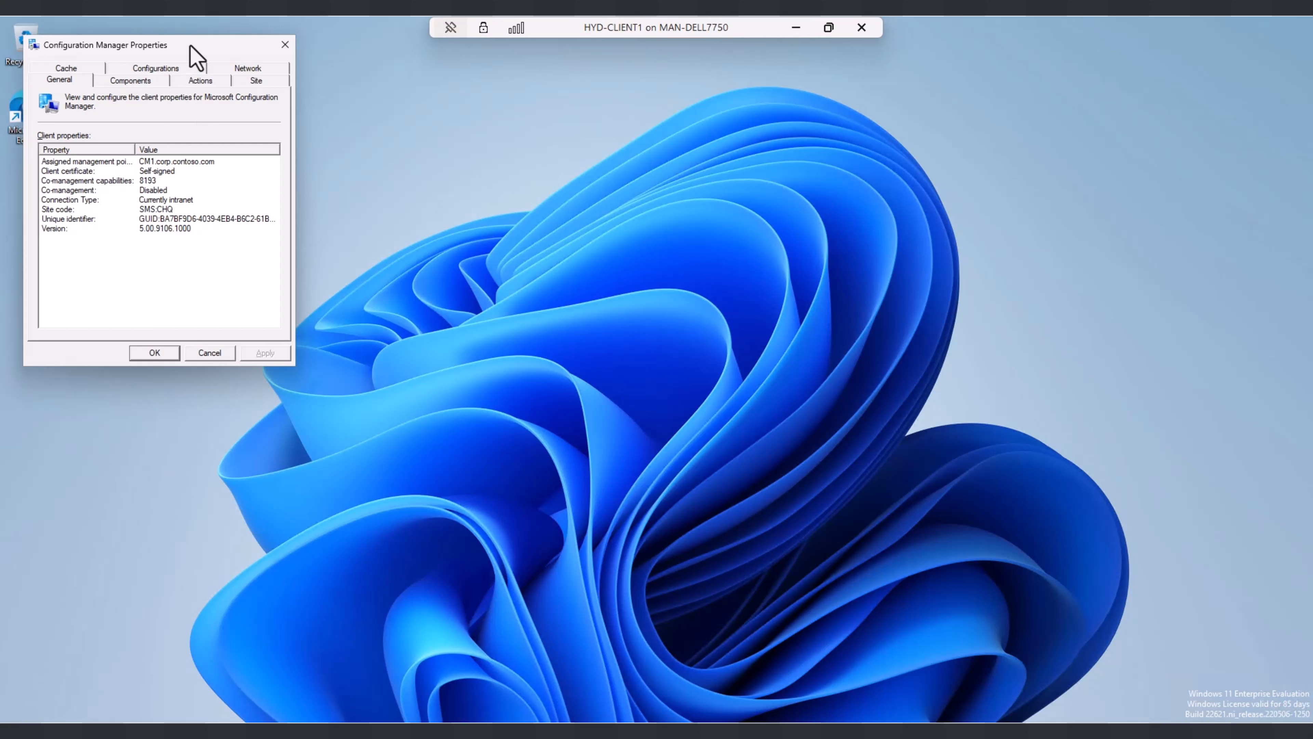
drag(189, 45, 883, 231)
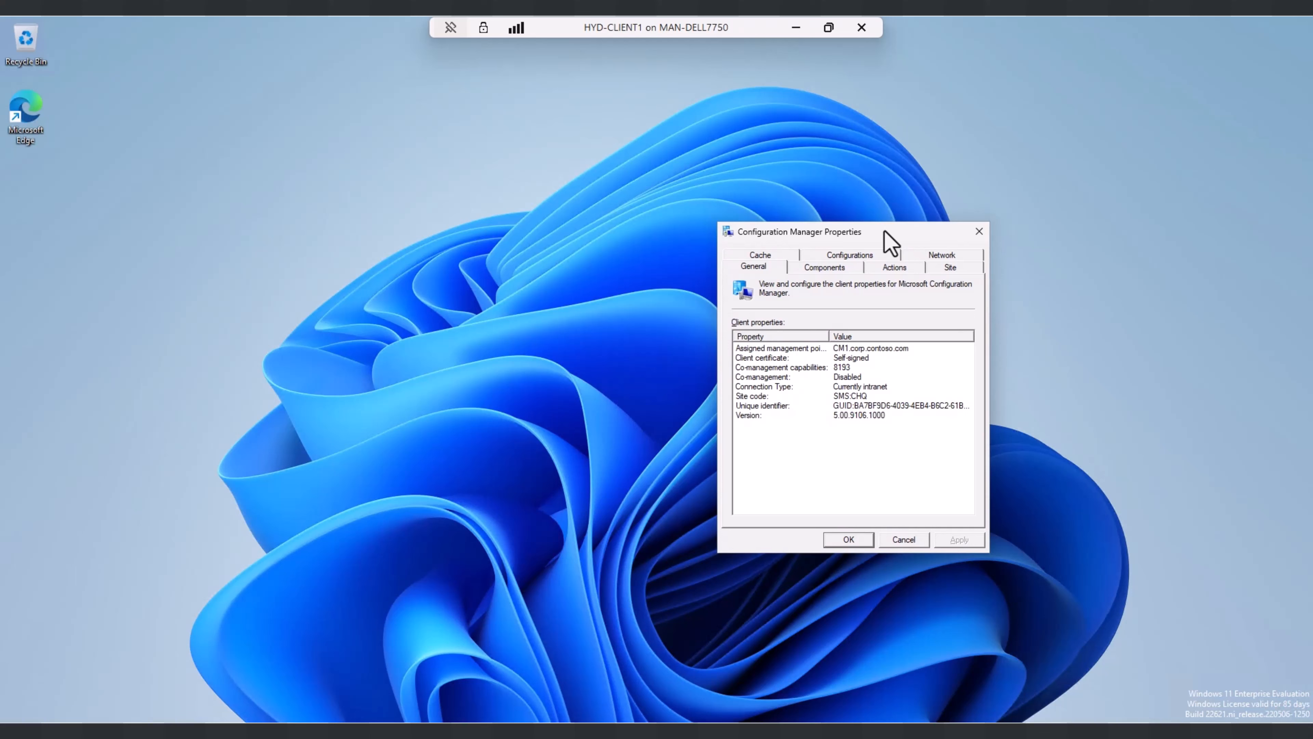
drag(884, 231, 852, 210)
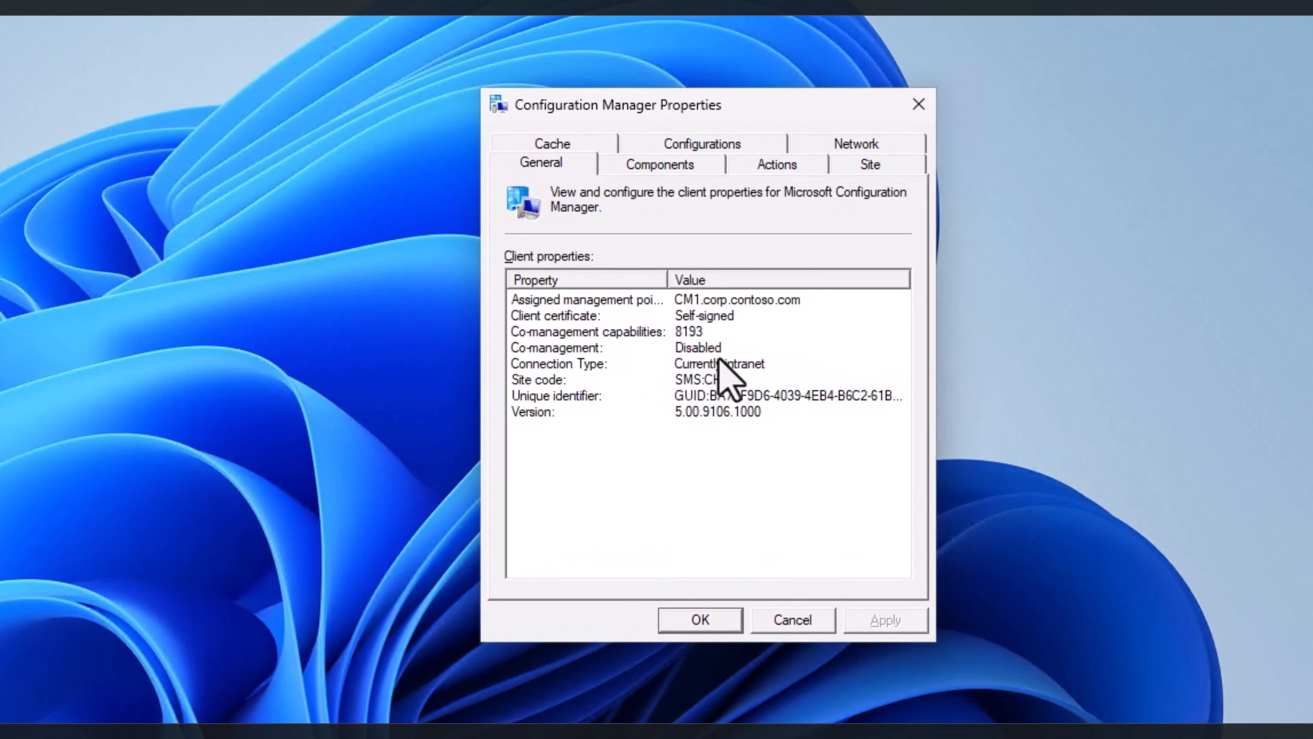
click(566, 349)
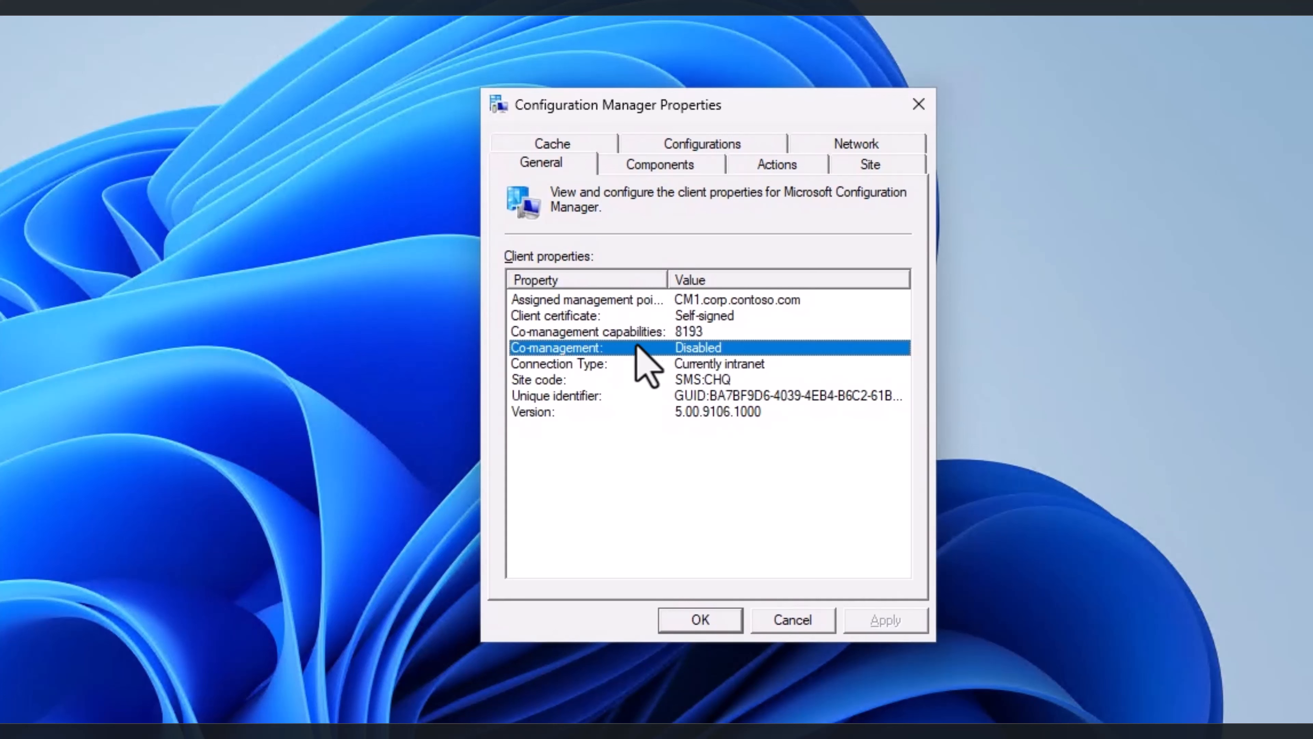
click(723, 331)
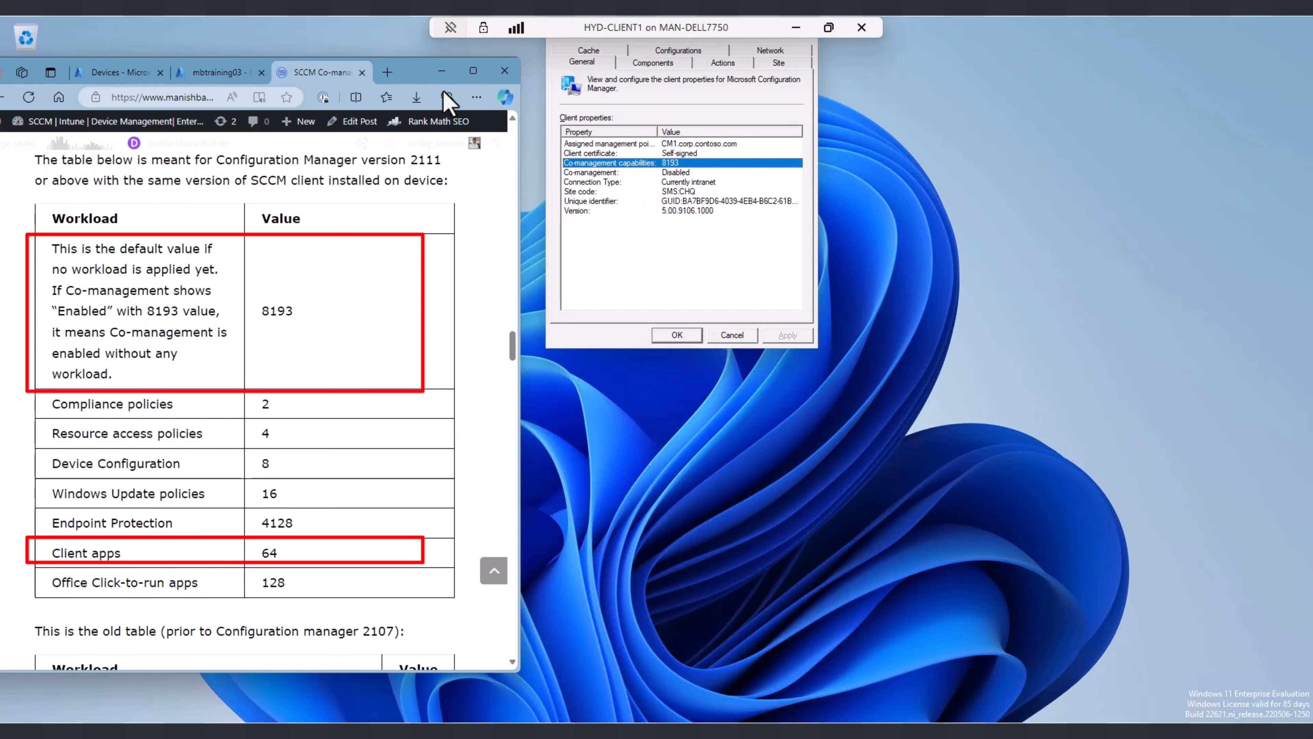
Run the Machine Policy Retrieval & Evaluation Cycle from the client properties on CLIENT1.
click(442, 71)
drag(615, 39, 848, 212)
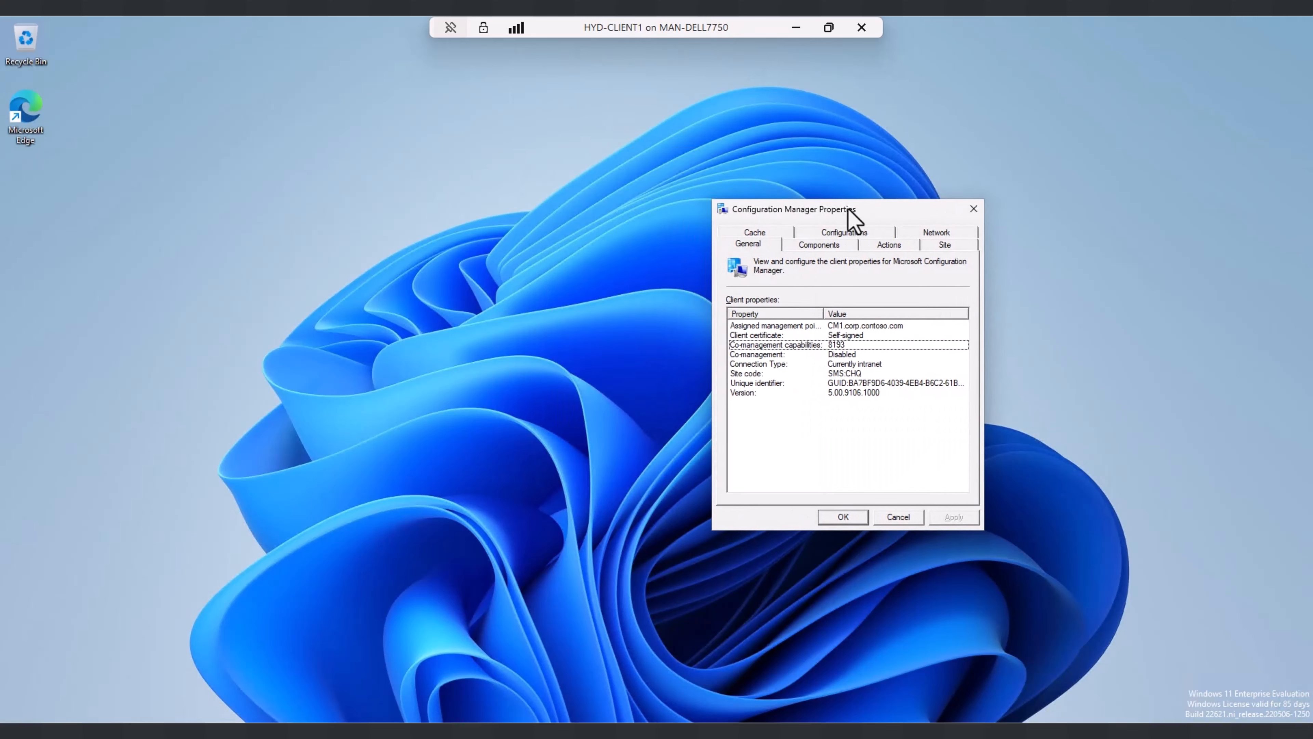
click(887, 245)
click(838, 357)
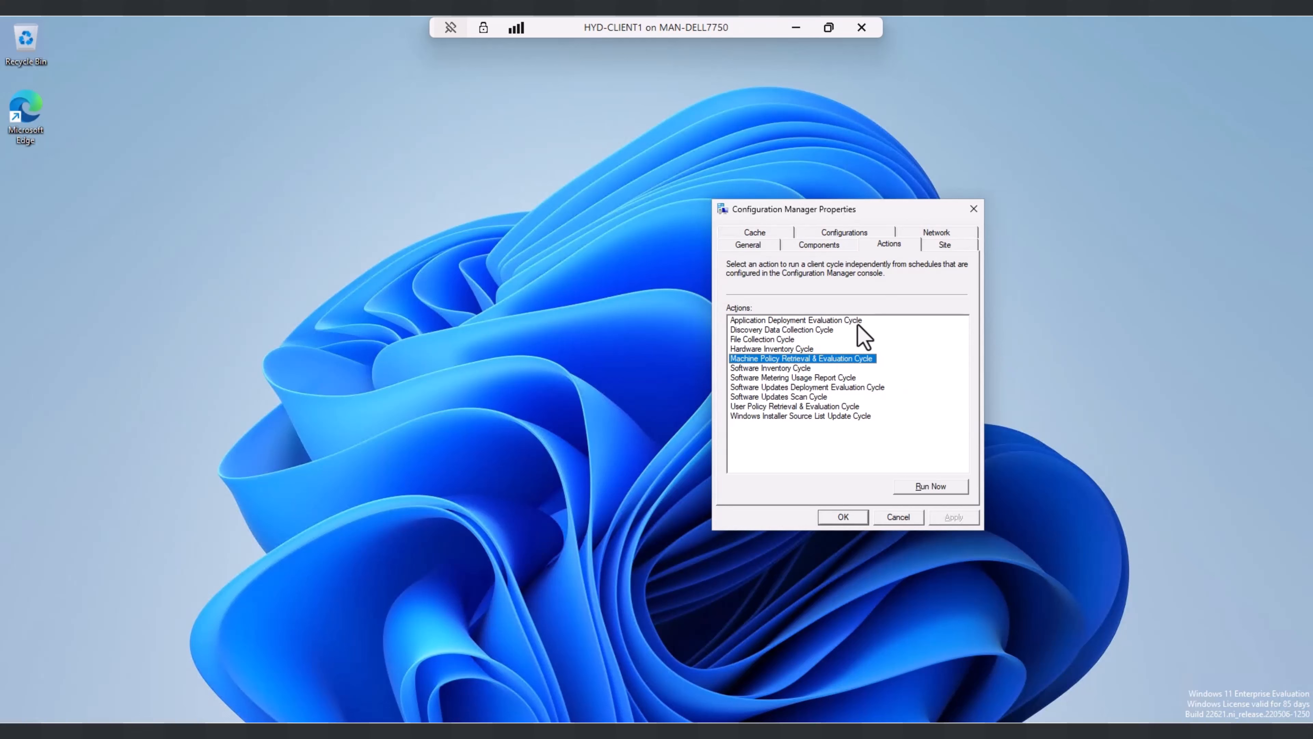
key(alt+r)
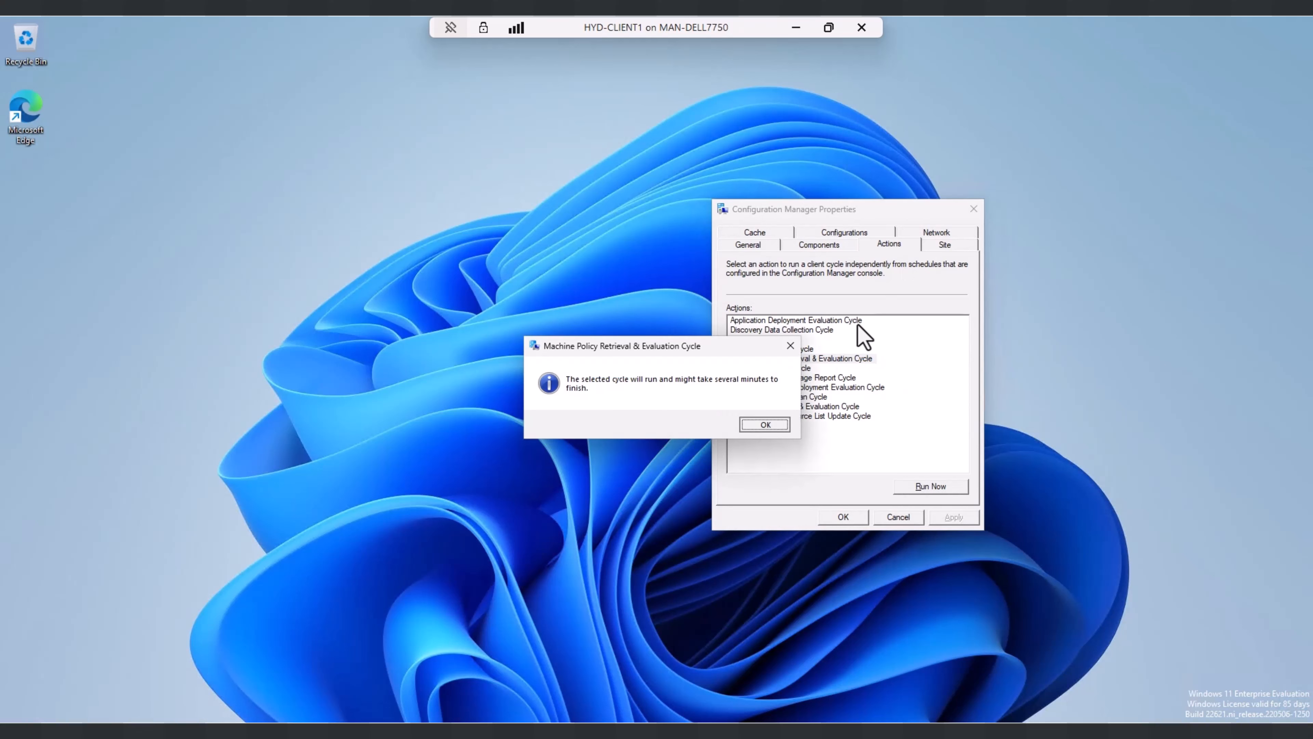
key(Return)
Open the client's C:\Windows\CCM\Logs folder and examine the policy download entries in PolicyAgent.log.
key(super+r)
key(Return)
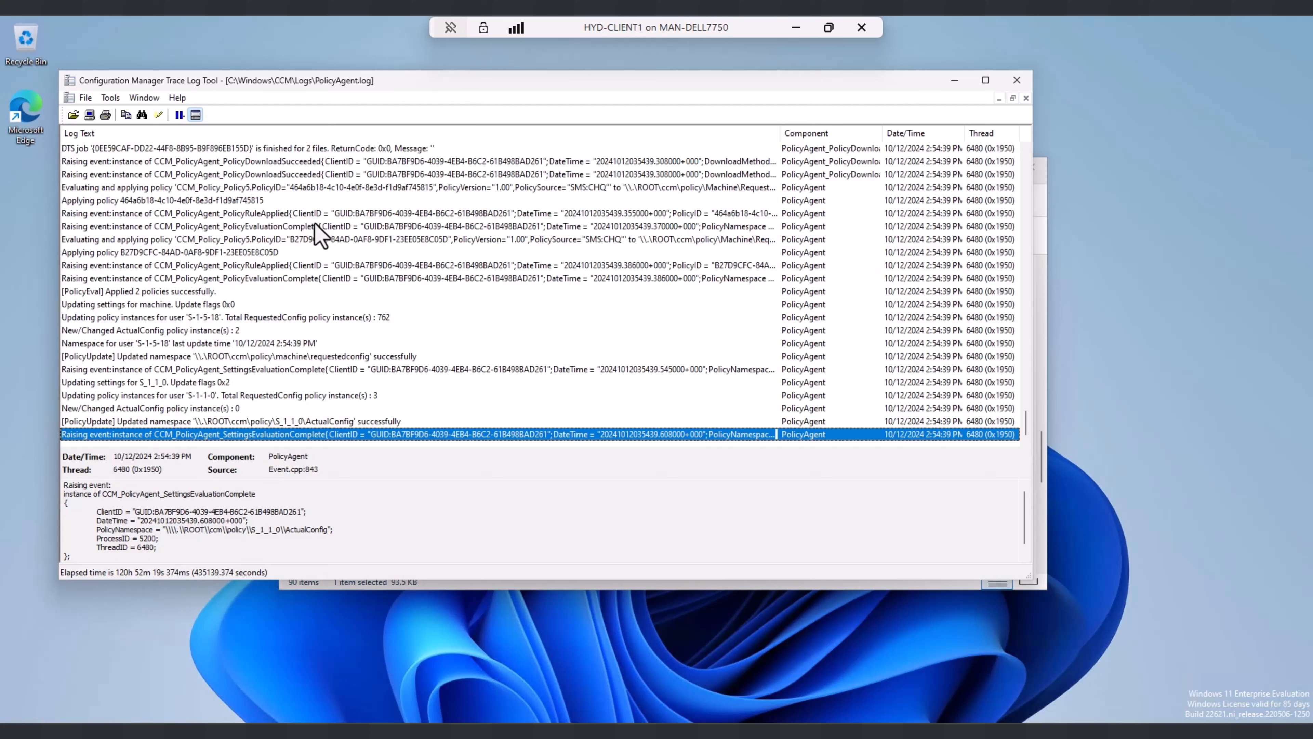
click(313, 161)
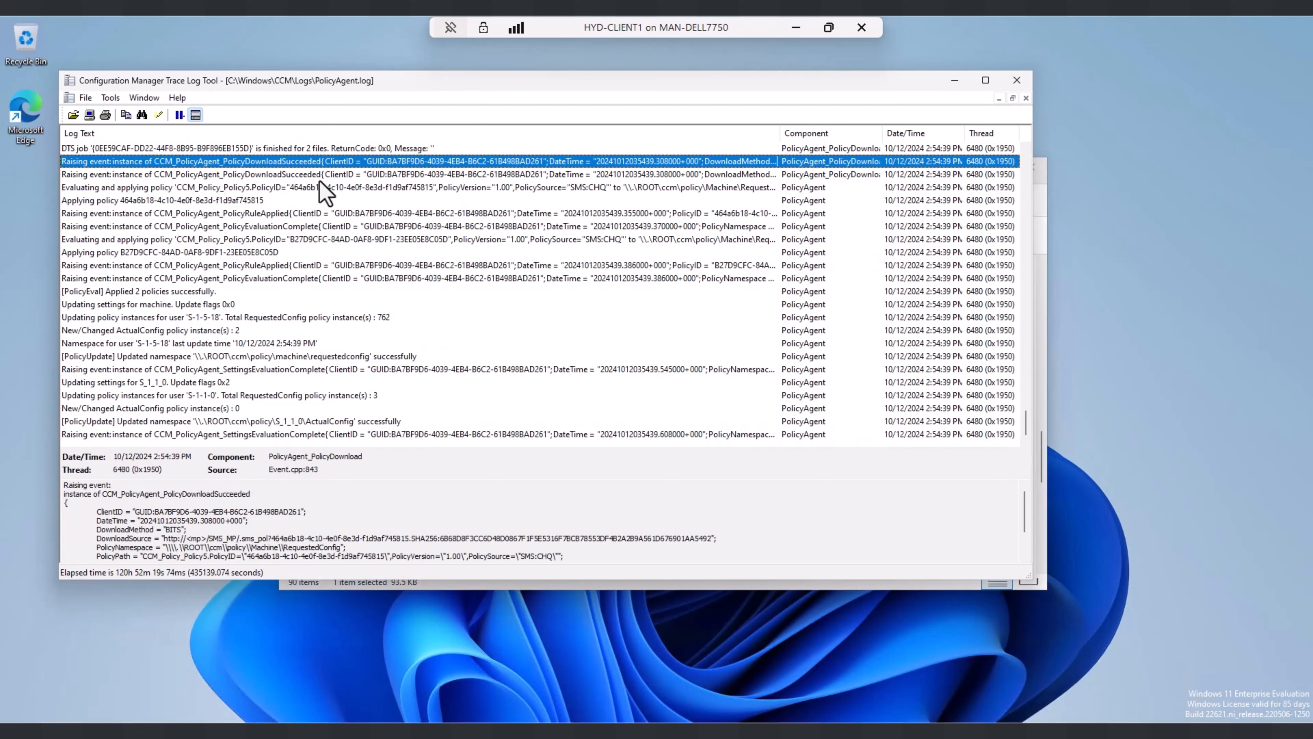
click(954, 83)
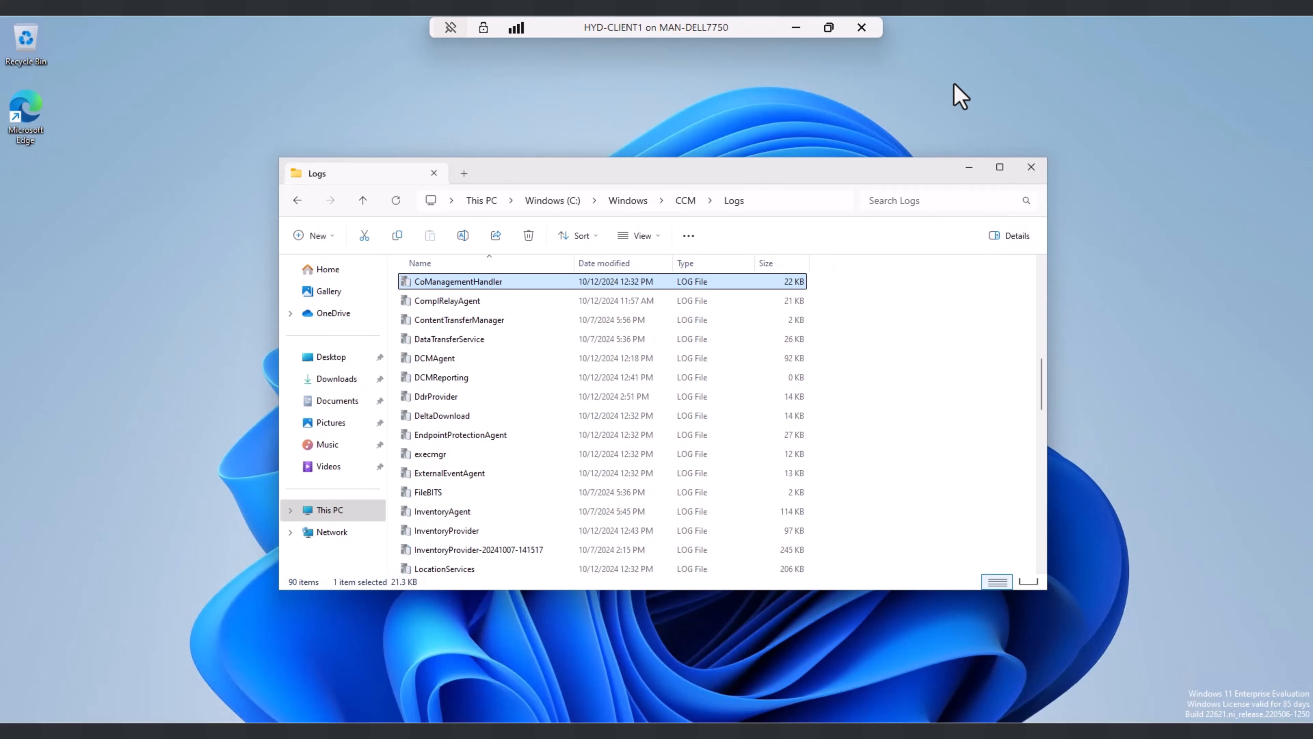
Open CoManagementHandler.log and examine the entries about merged workload flags.
key(Return)
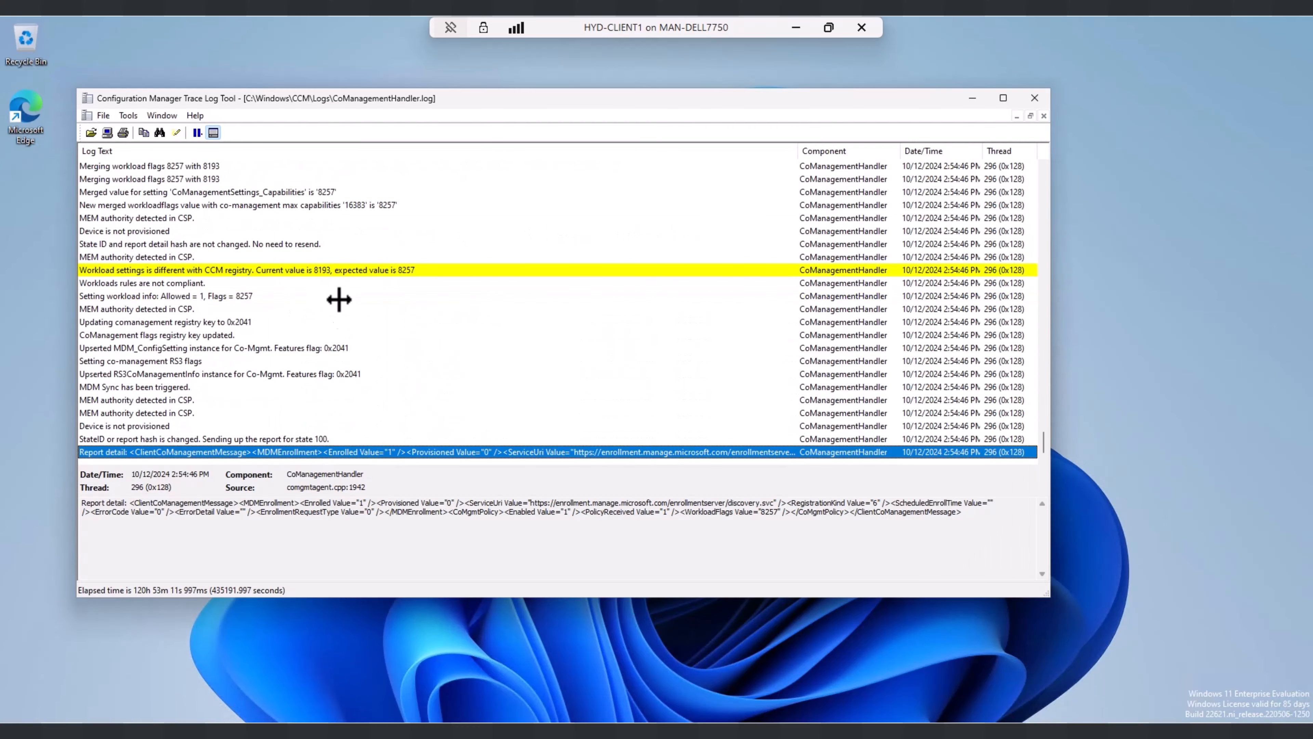
scroll(352, 305, up, 1)
click(219, 207)
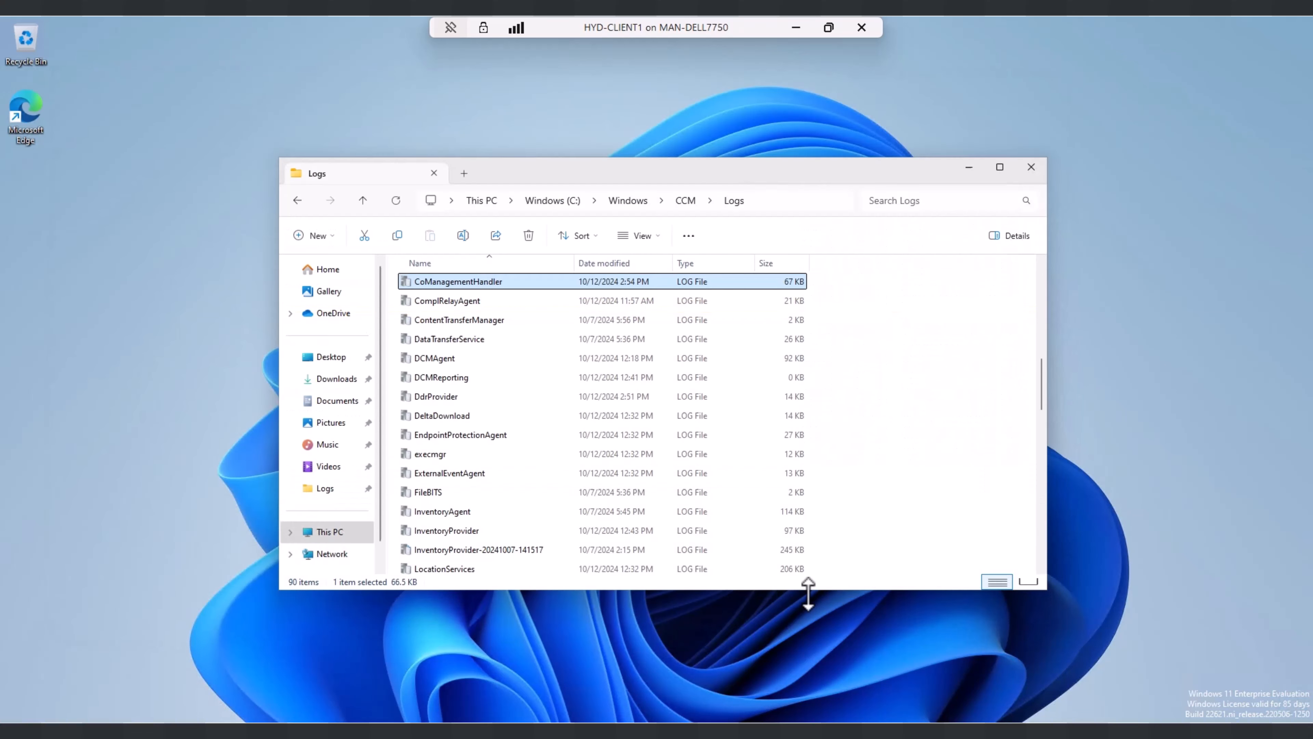
Reopen the client properties with control smscfgrc and recheck the co-management status and capabilities beside the Logs folder window.
key(super+r)
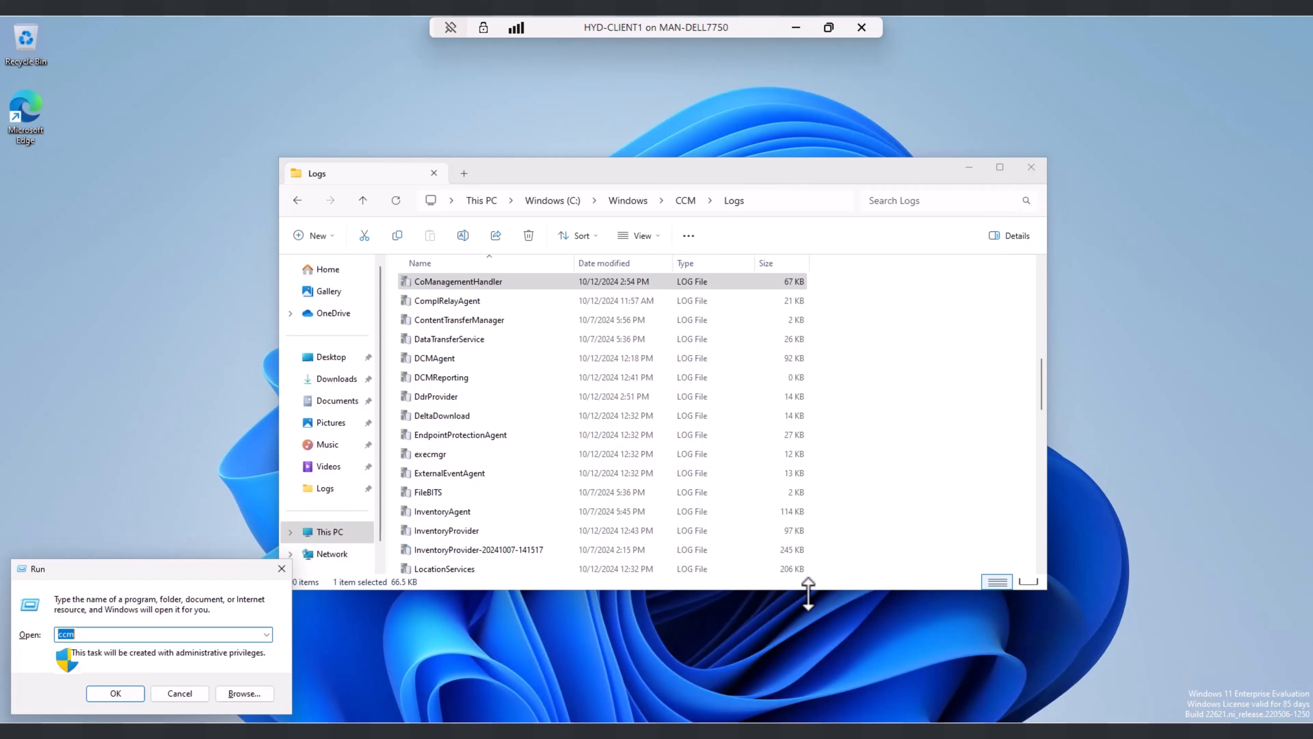
text(con)
key(Down)
key(Down)
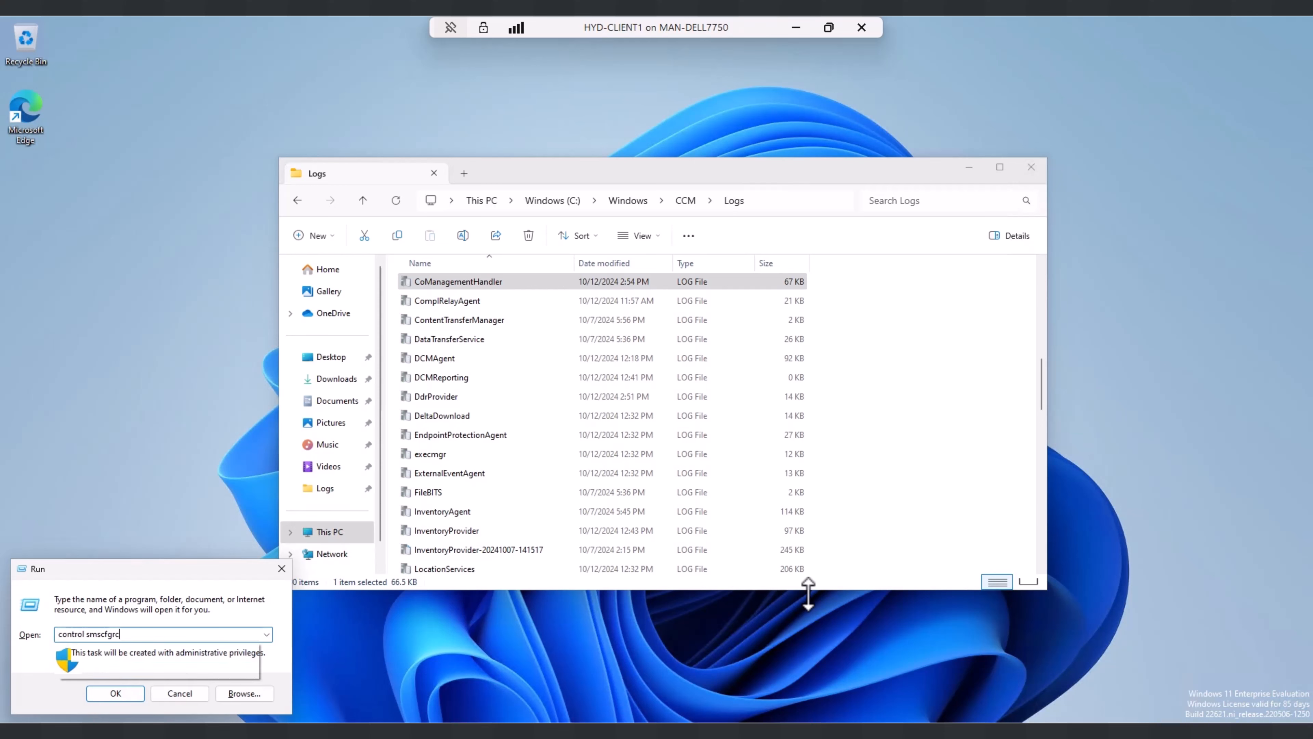
key(Return)
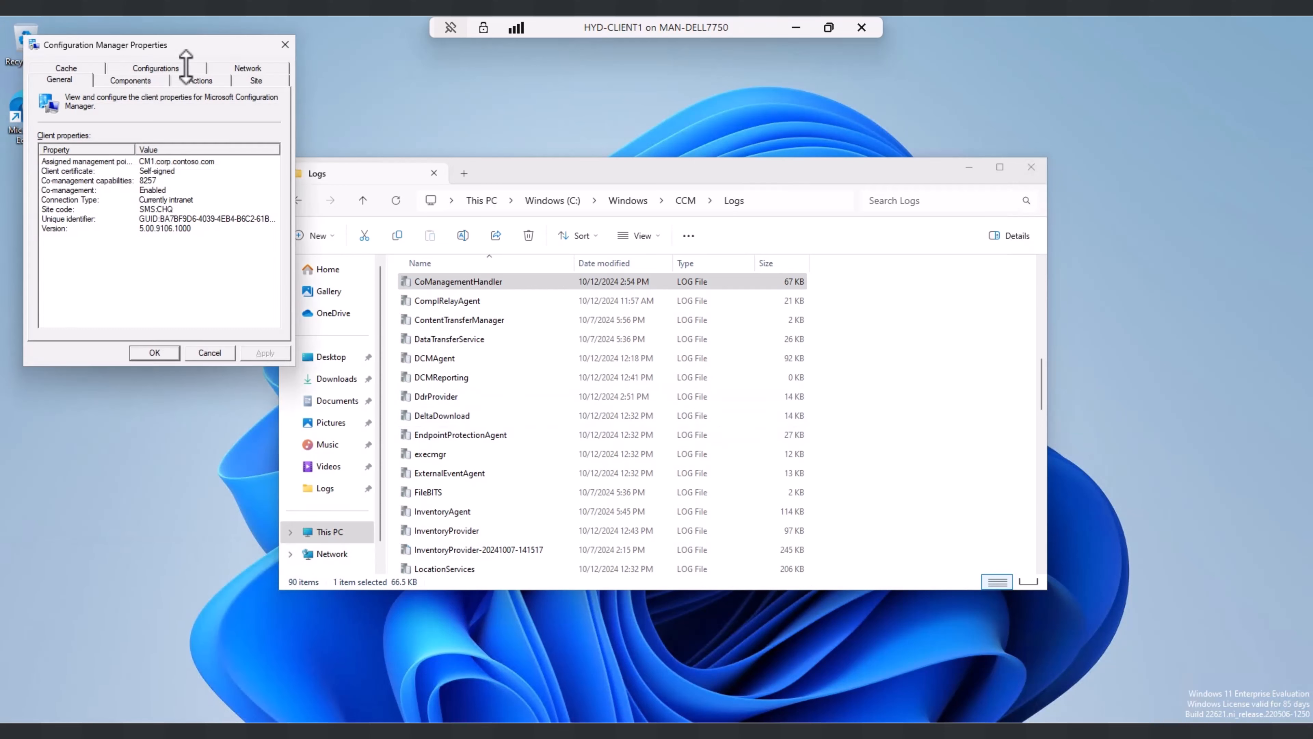
drag(188, 43, 1106, 212)
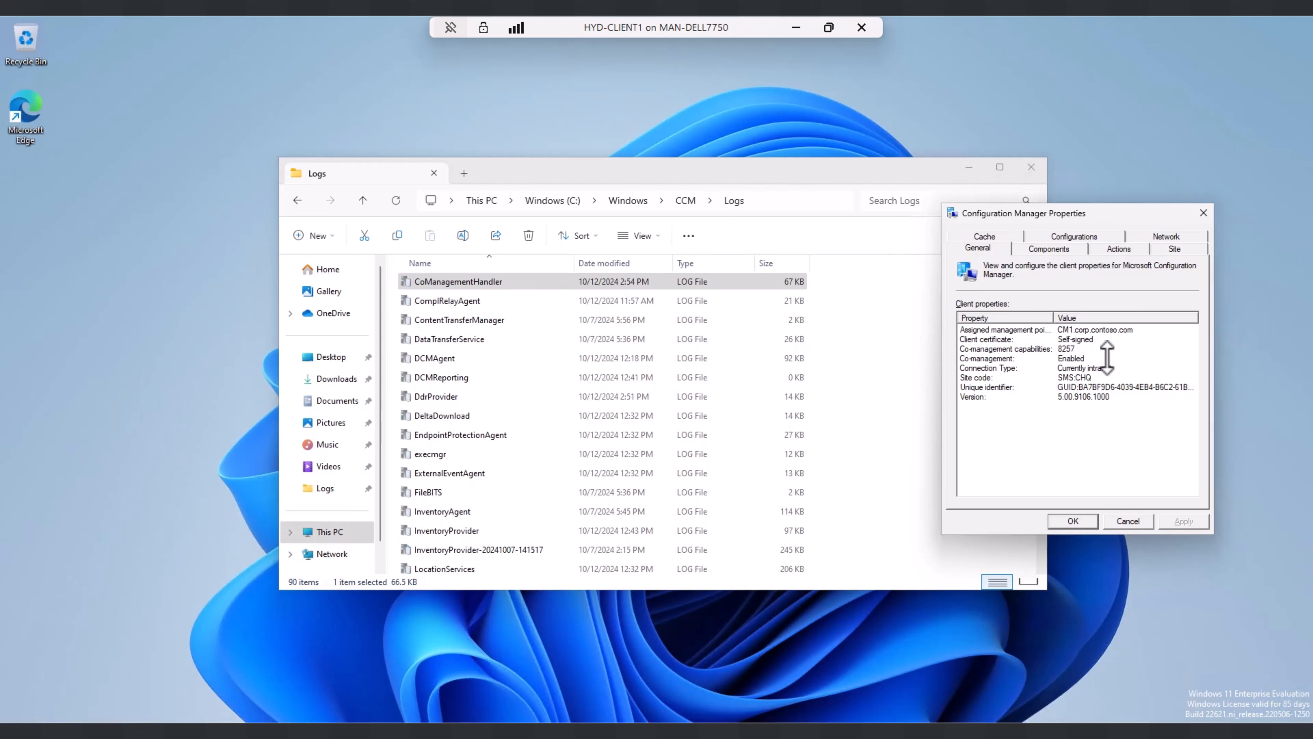
drag(843, 166, 543, 185)
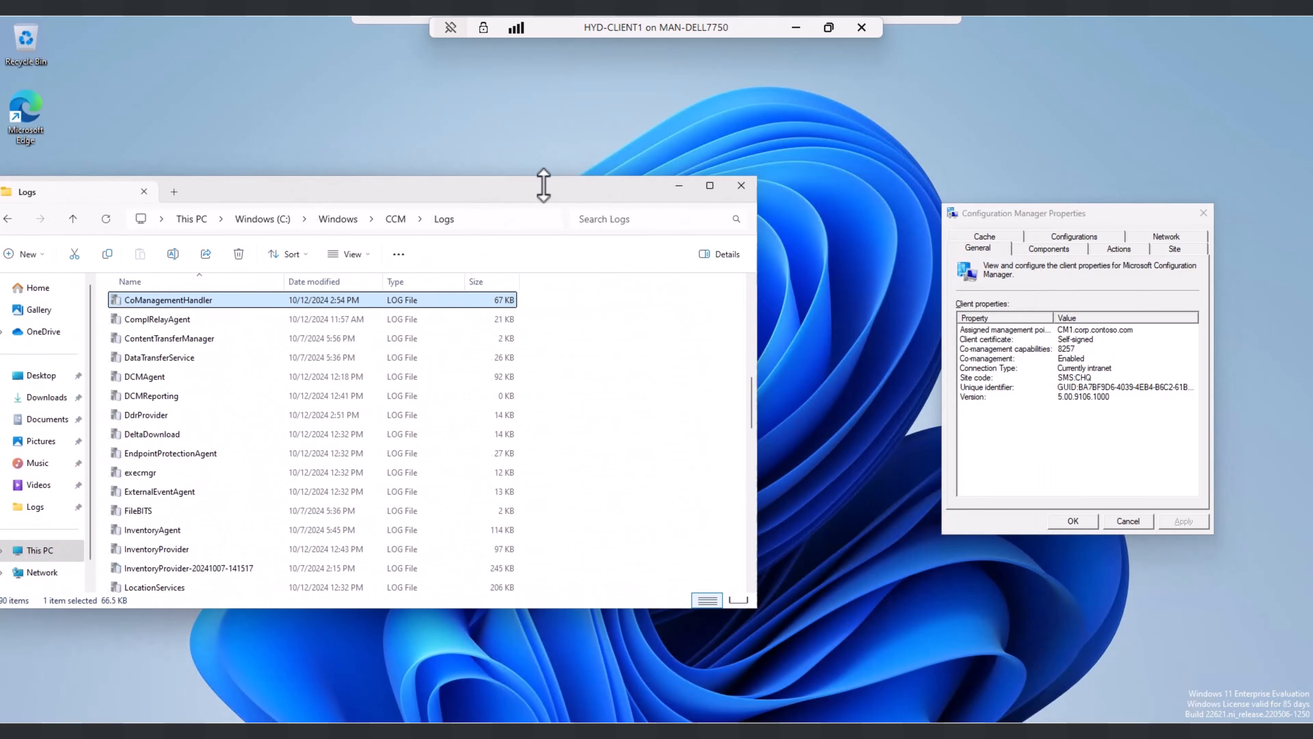
Review the assigned CoMgmtSettings configuration baselines, widening the Name column and checking each baseline's compliance state.
click(1101, 219)
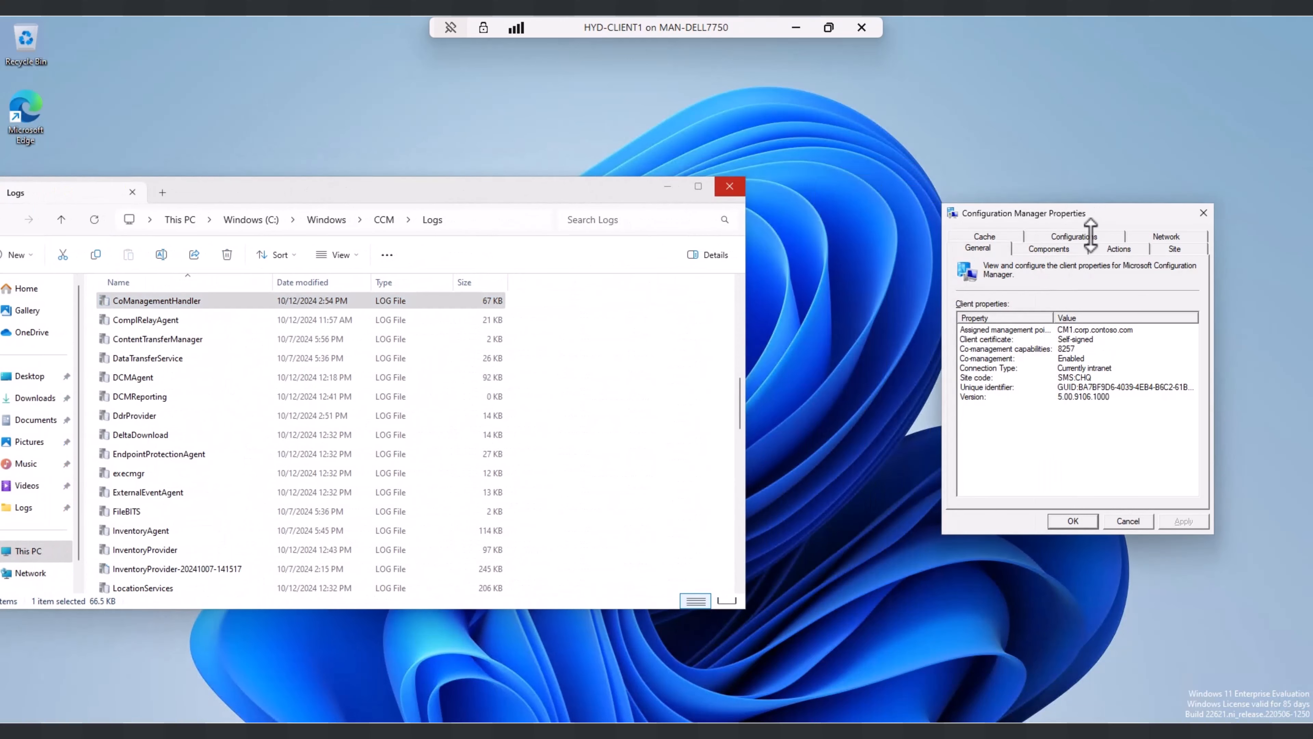
click(1081, 237)
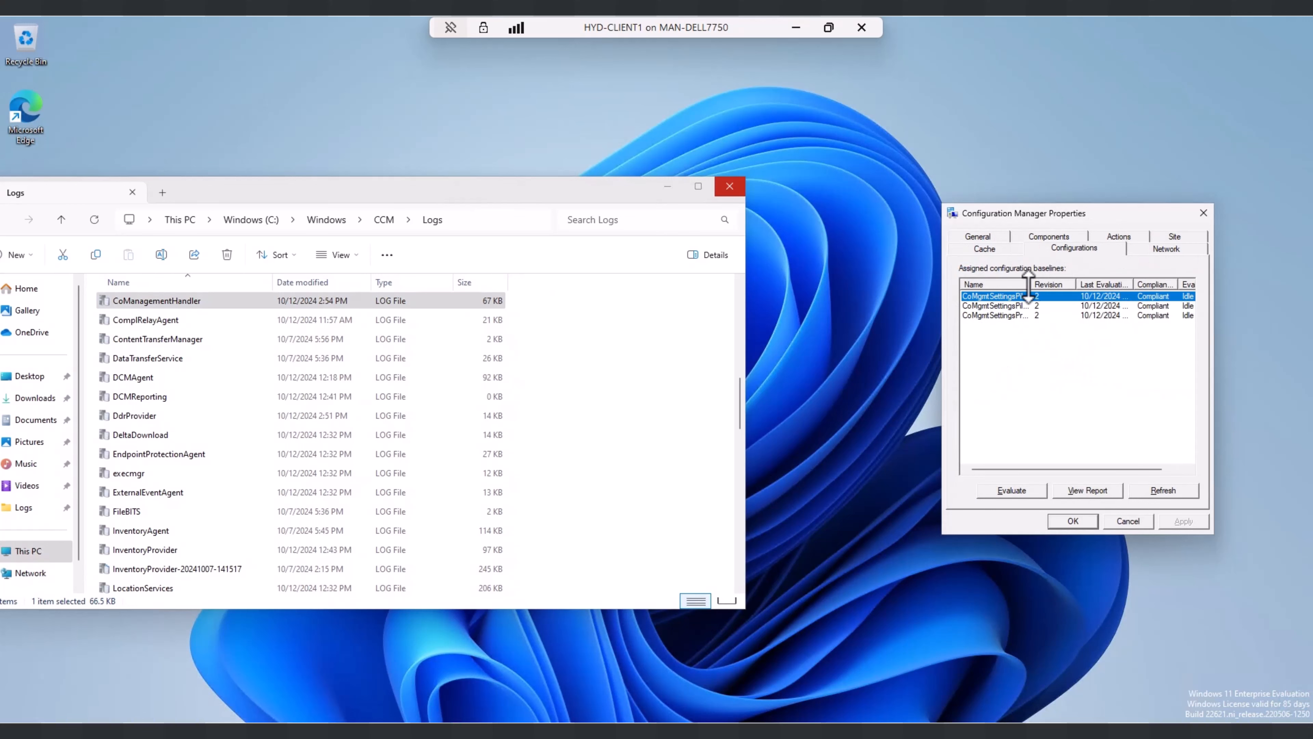
drag(1031, 282, 1064, 282)
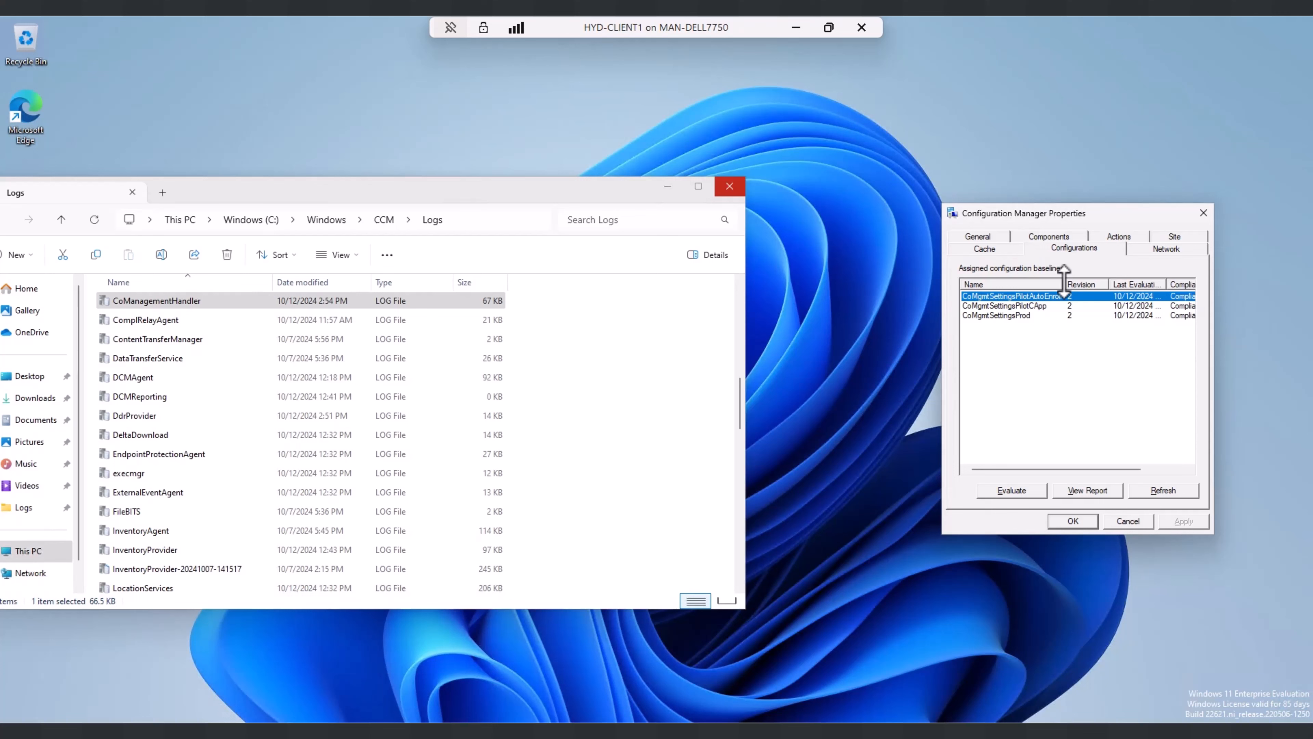
drag(1064, 282, 1078, 281)
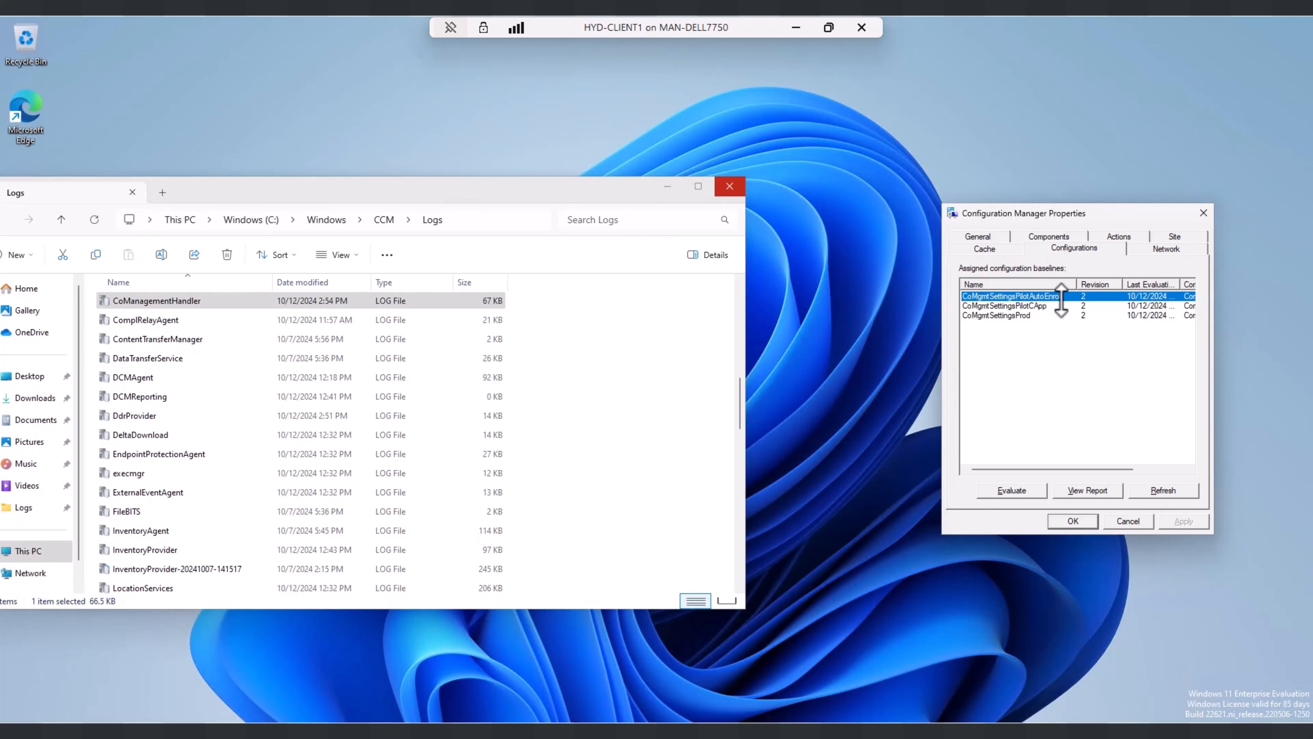
drag(1109, 464, 1140, 465)
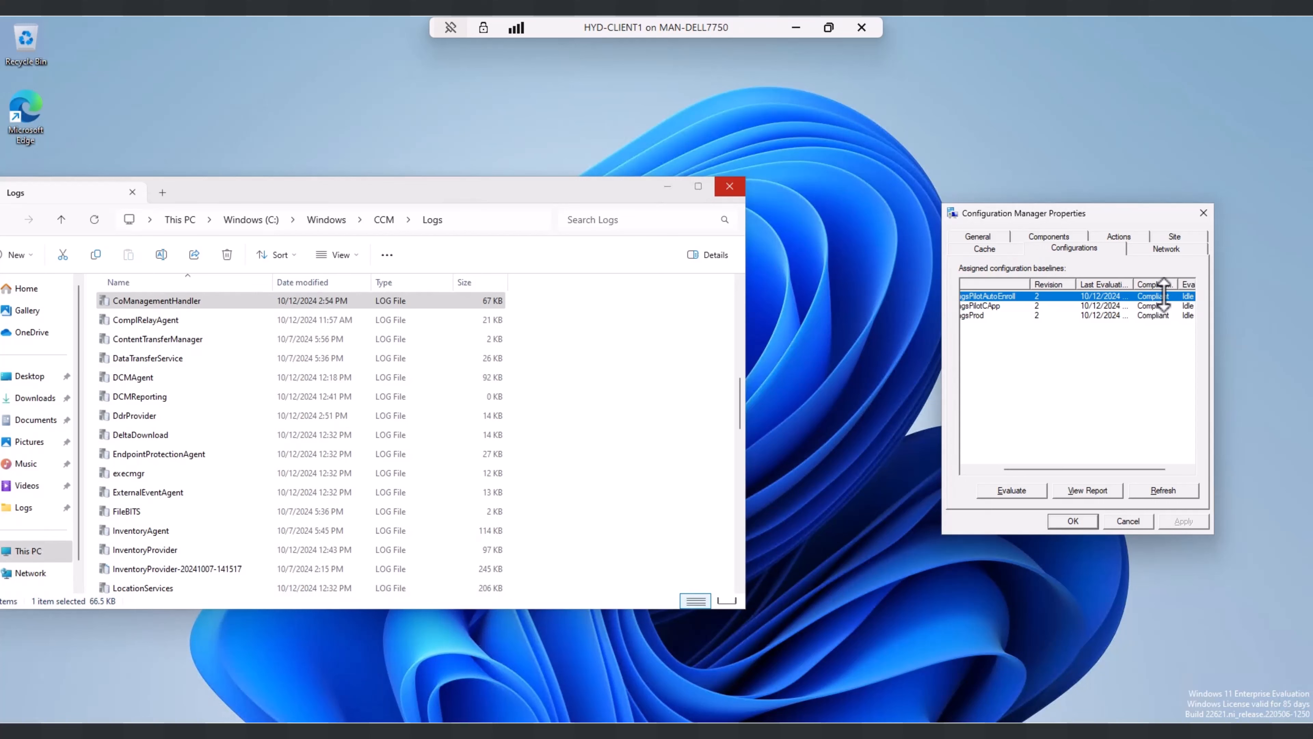
click(985, 306)
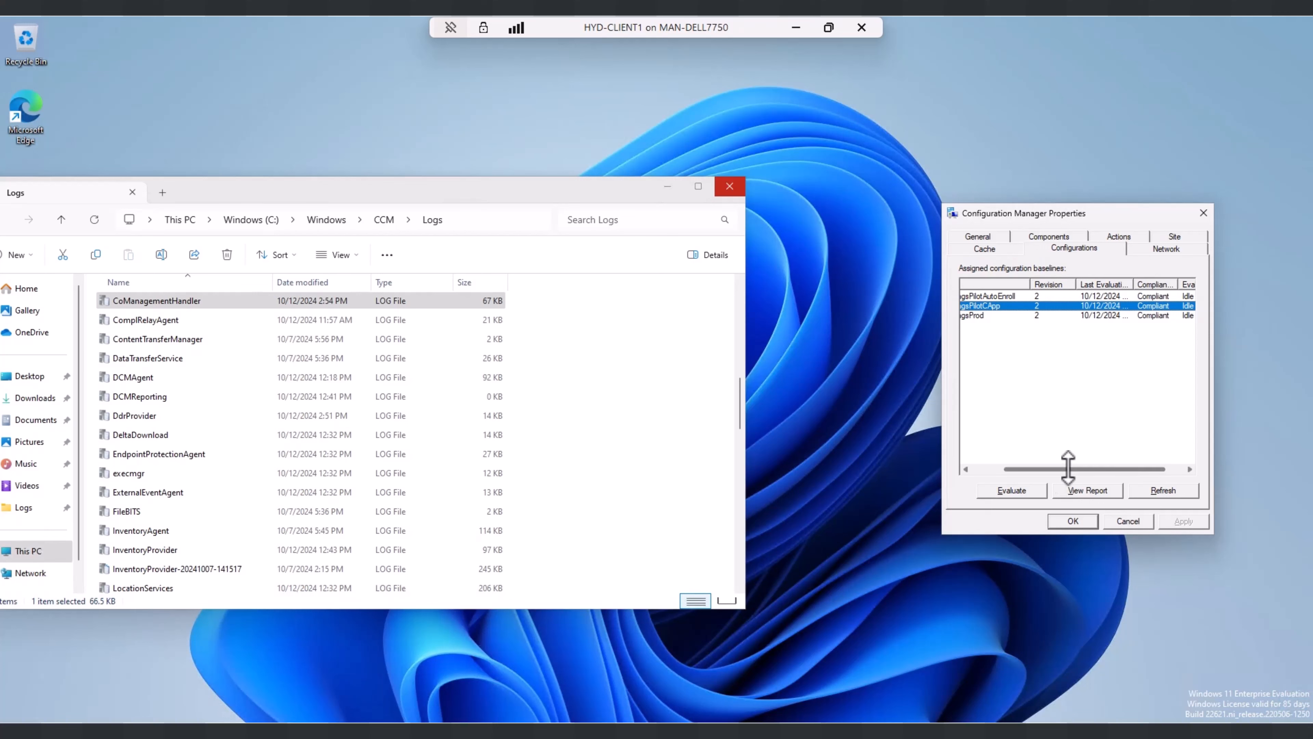
drag(1068, 465, 1023, 479)
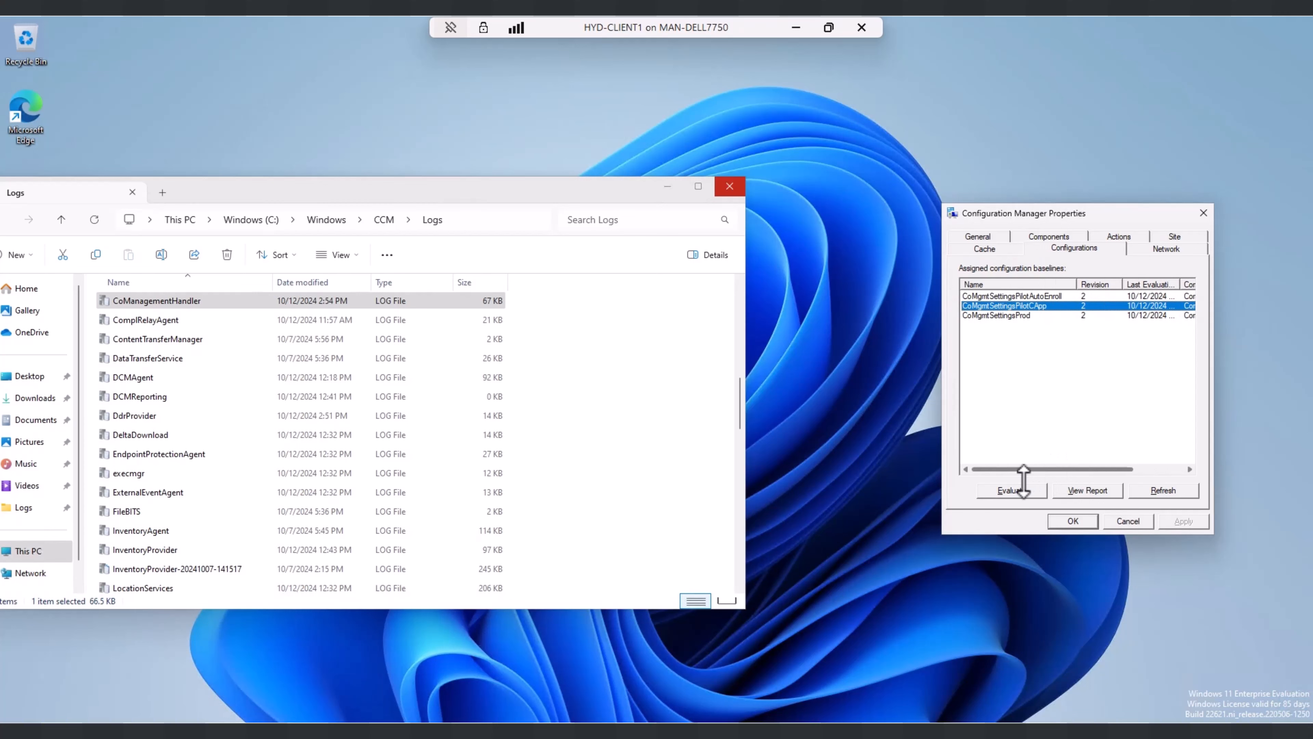
click(998, 315)
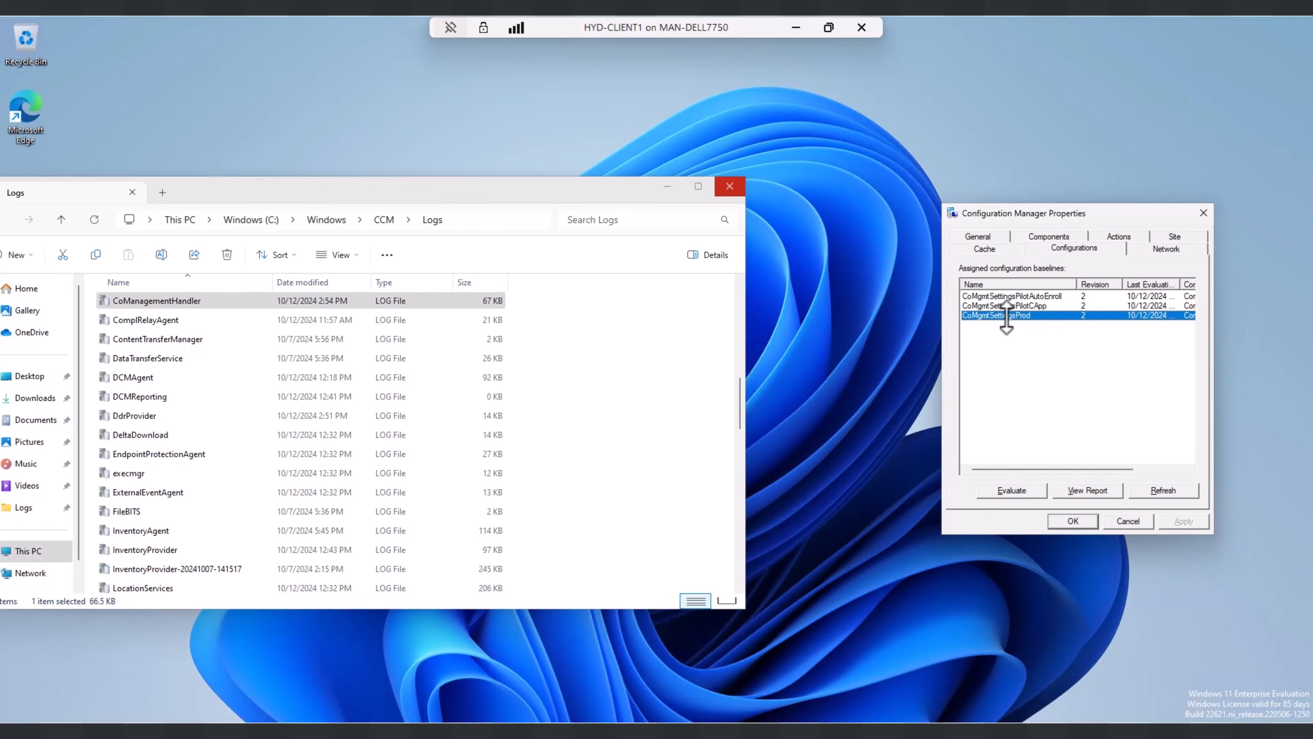
Check the PilotCApp and PilotAutoEnroll baselines against the client's general co-management properties, returning to the assigned configuration baselines.
click(1021, 305)
click(1029, 295)
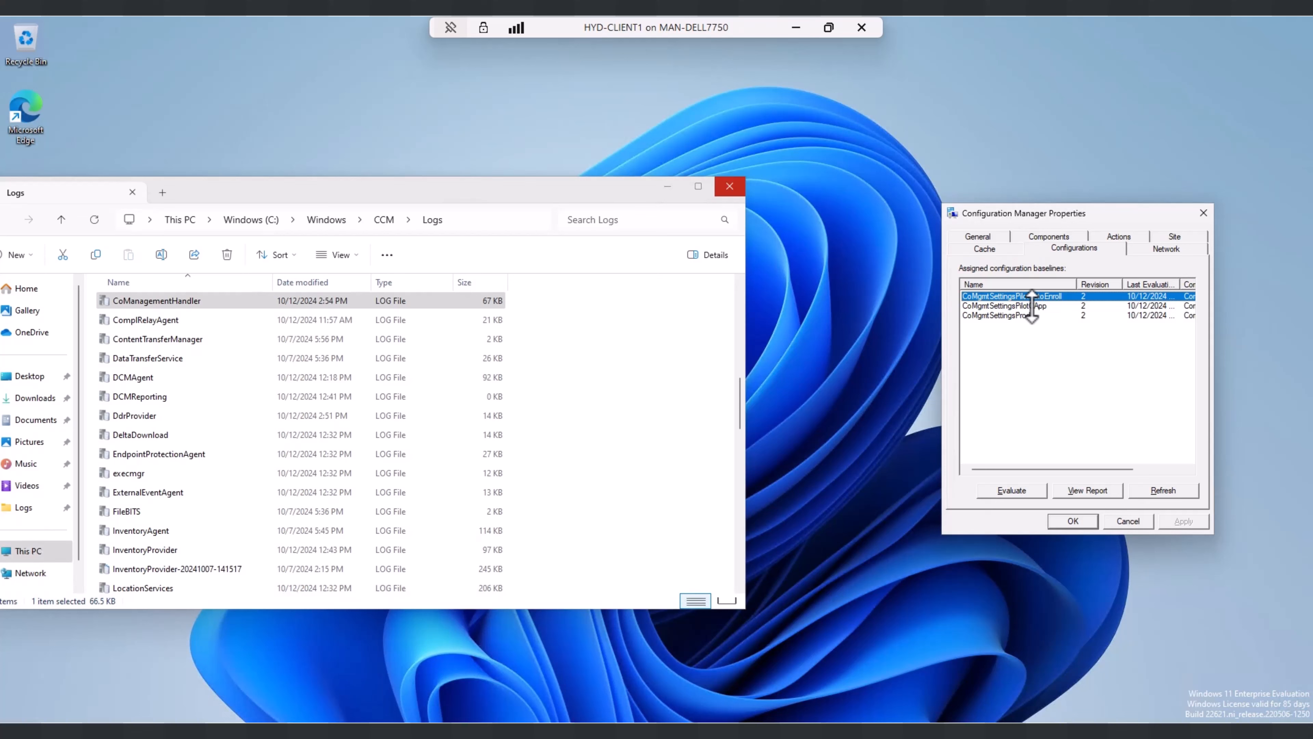
click(982, 236)
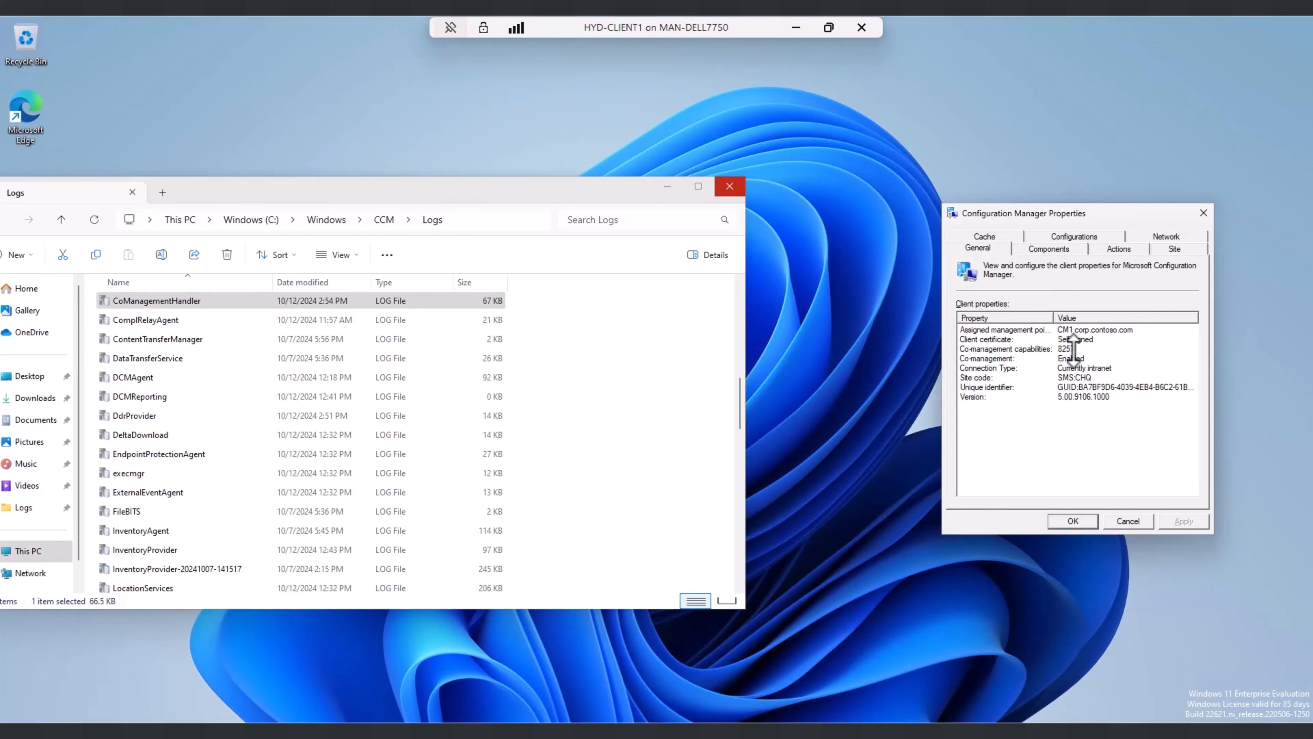
click(1097, 237)
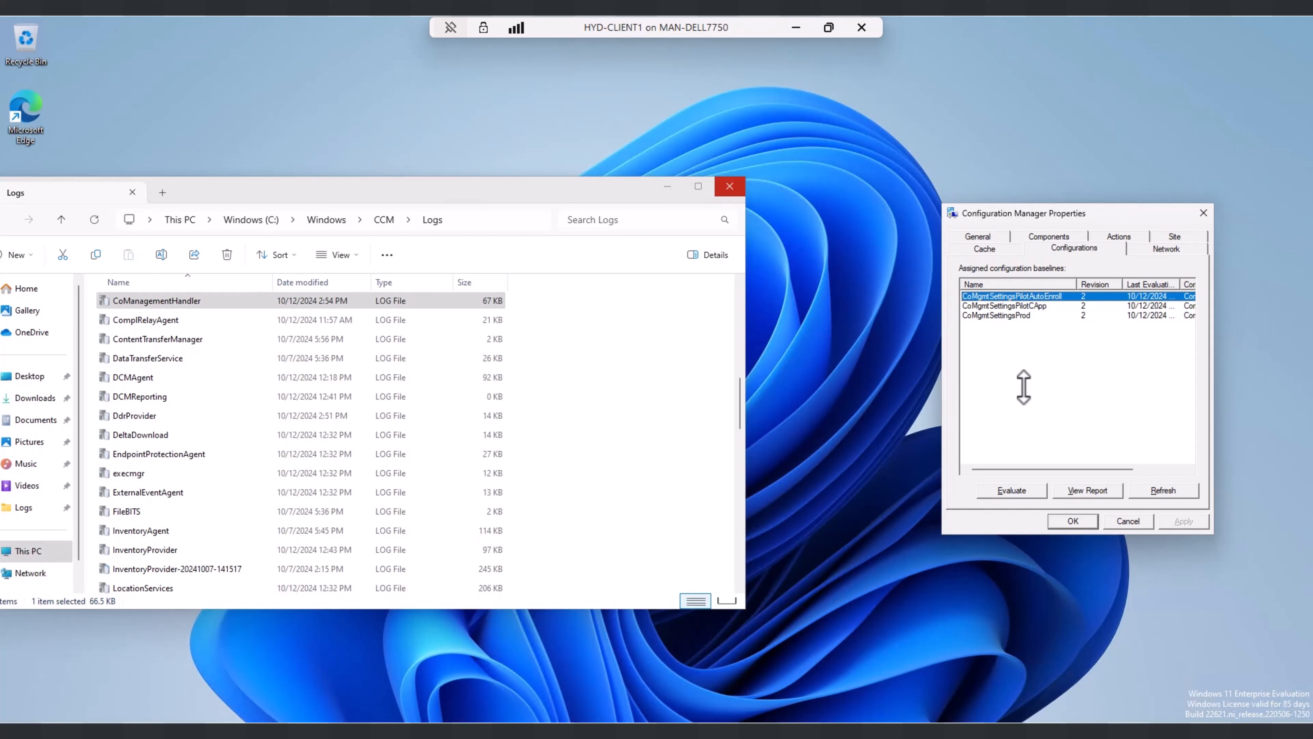
Switch from the client session to the Intune admin center, refresh the Windows devices list, and open the CLIENT1 device.
click(796, 27)
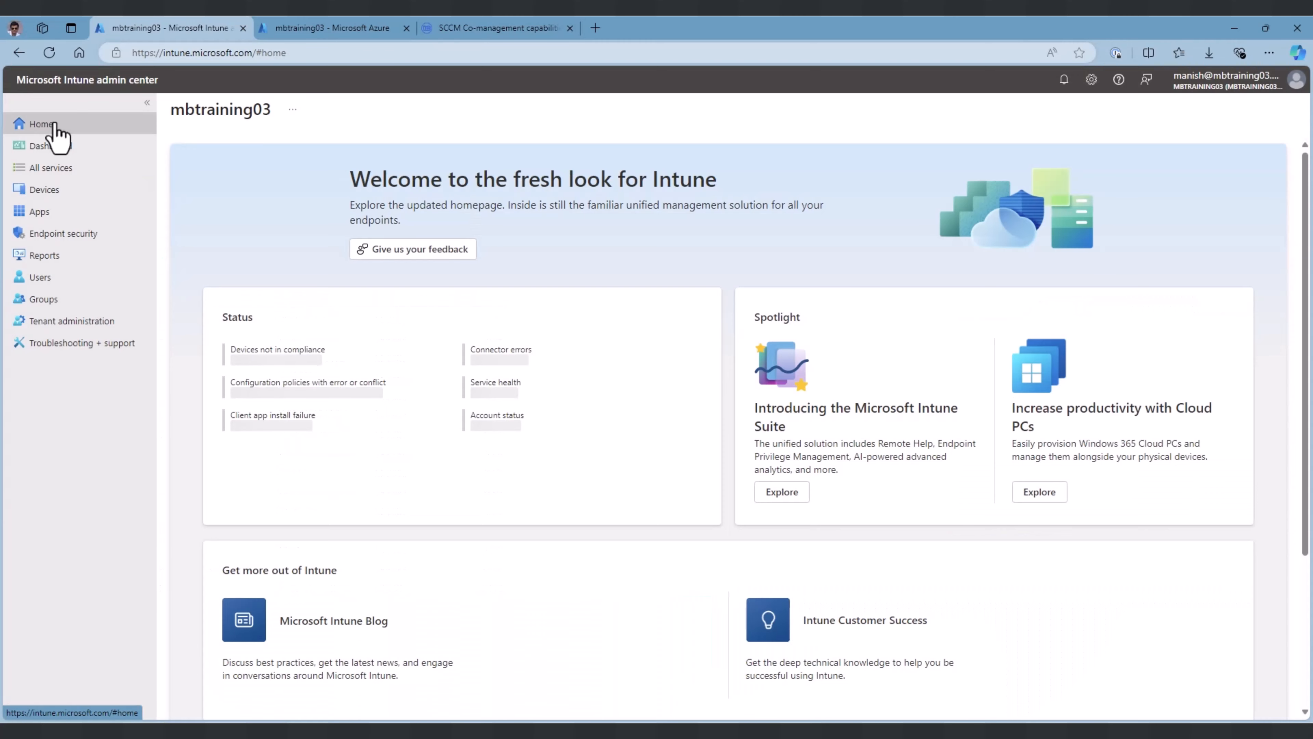
click(50, 192)
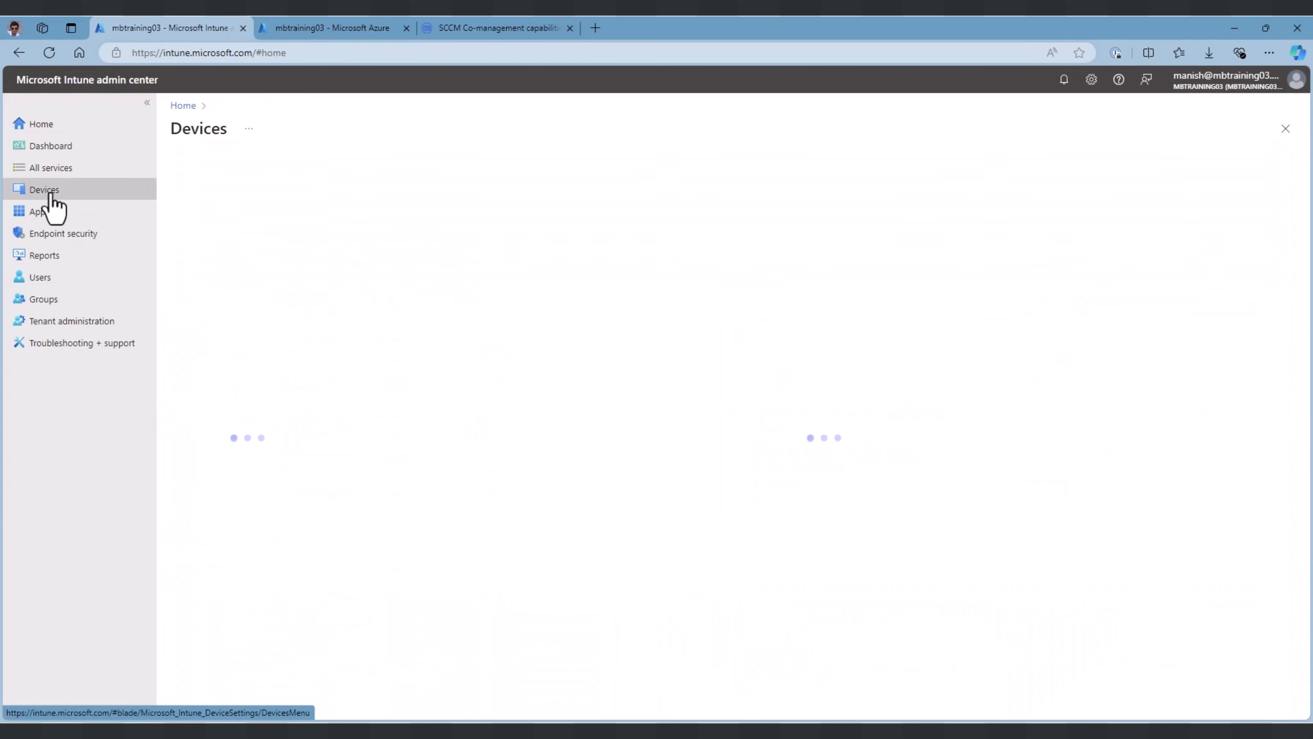
click(218, 283)
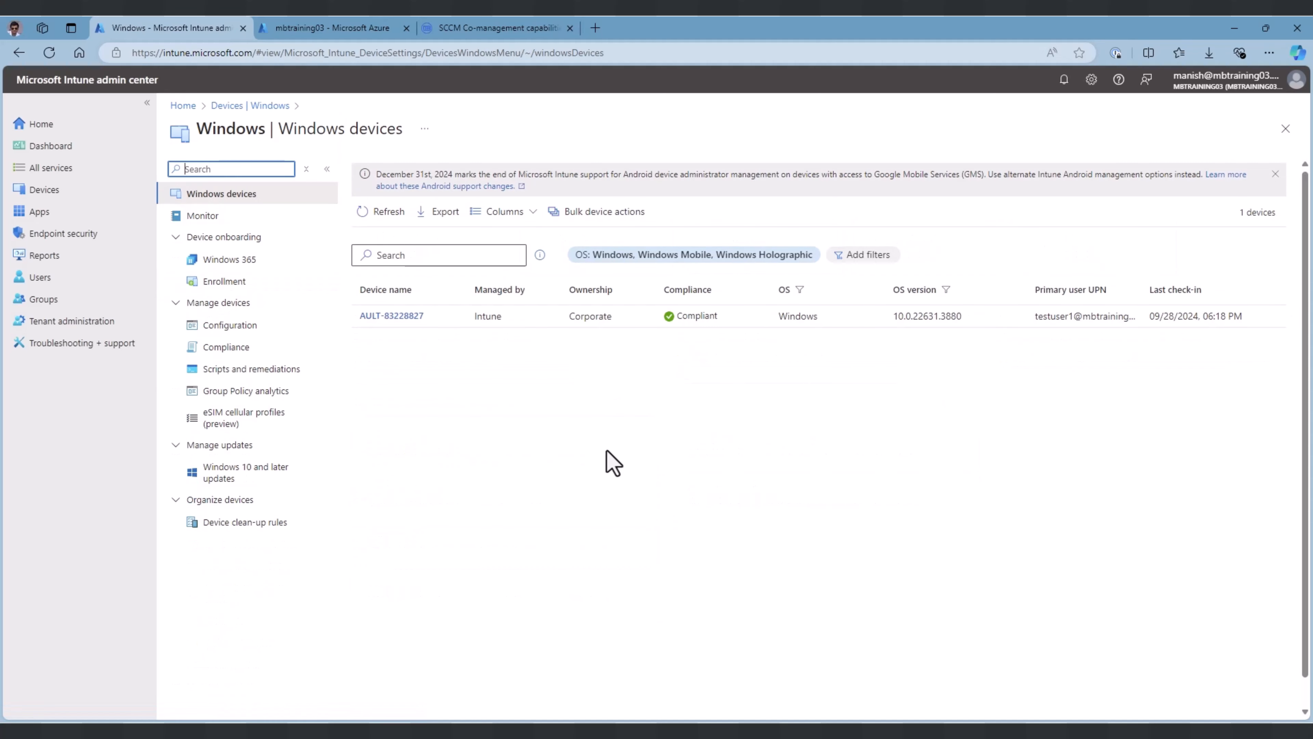
click(382, 211)
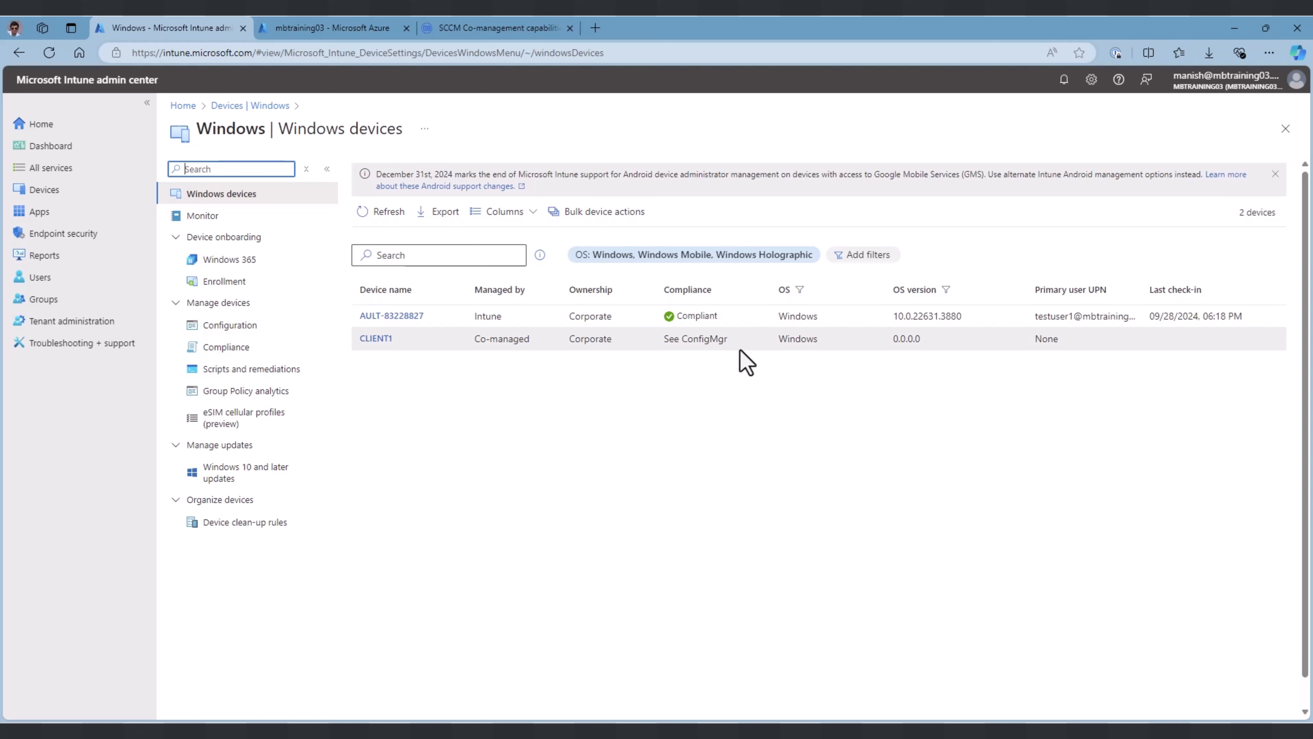
click(377, 341)
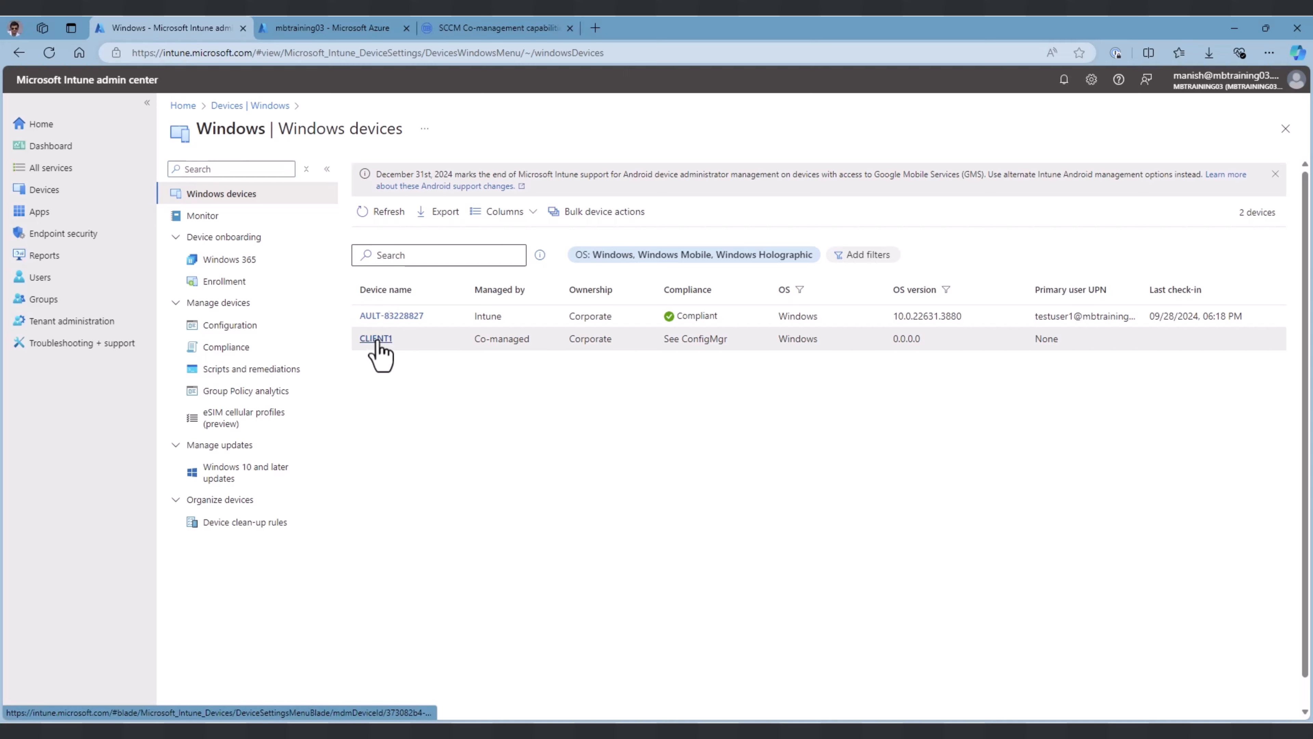